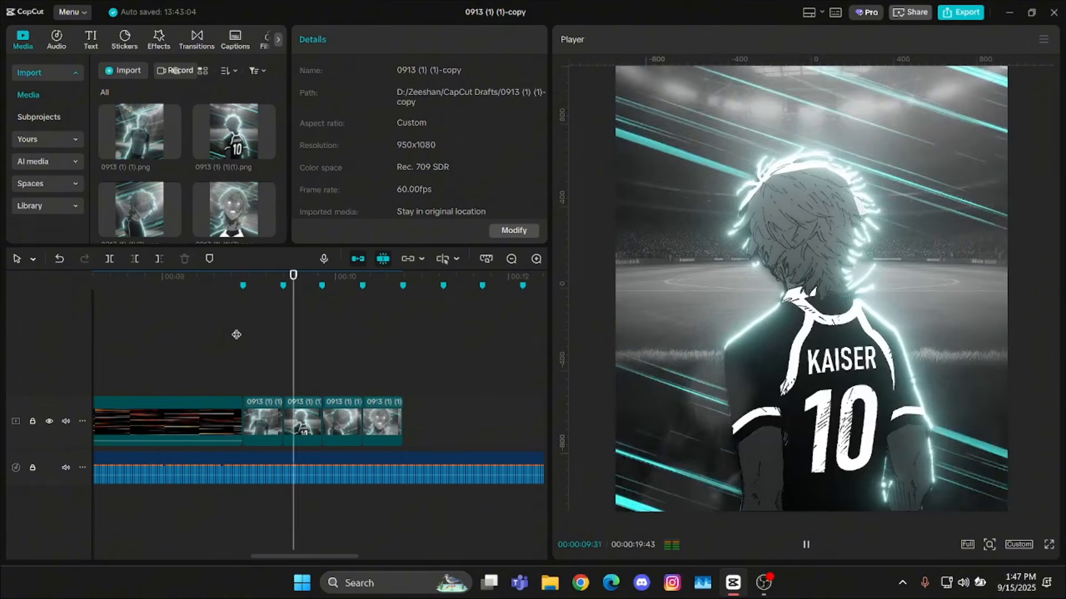
Play back the four short image clips that follow the intro clip on the timeline.
{"action": "left_click", "coordinate": [242, 333]}
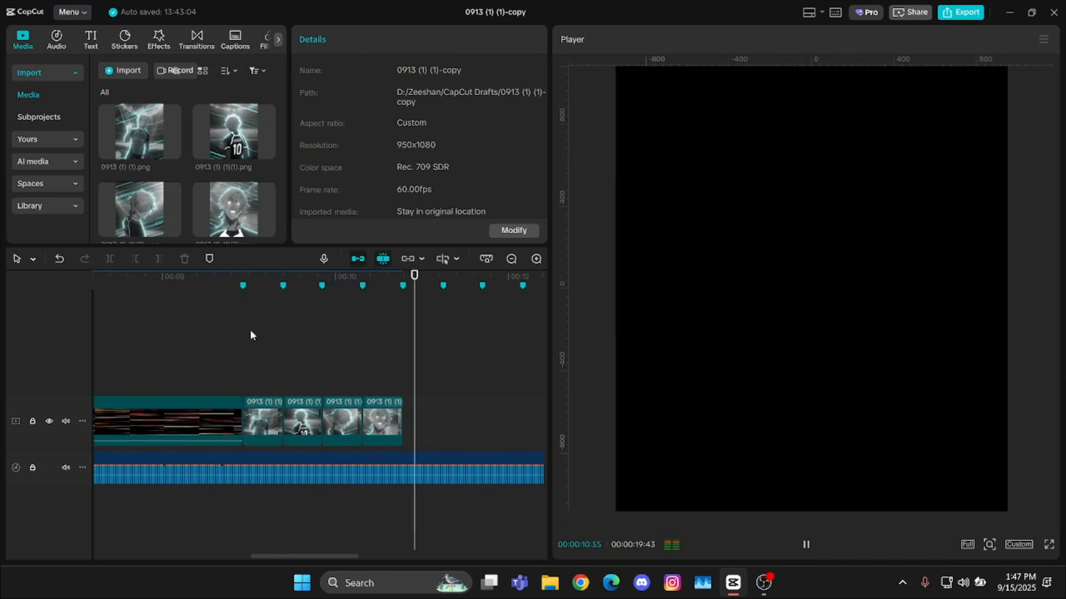
{"action": "left_click", "coordinate": [250, 328]}
{"action": "key", "text": "space"}
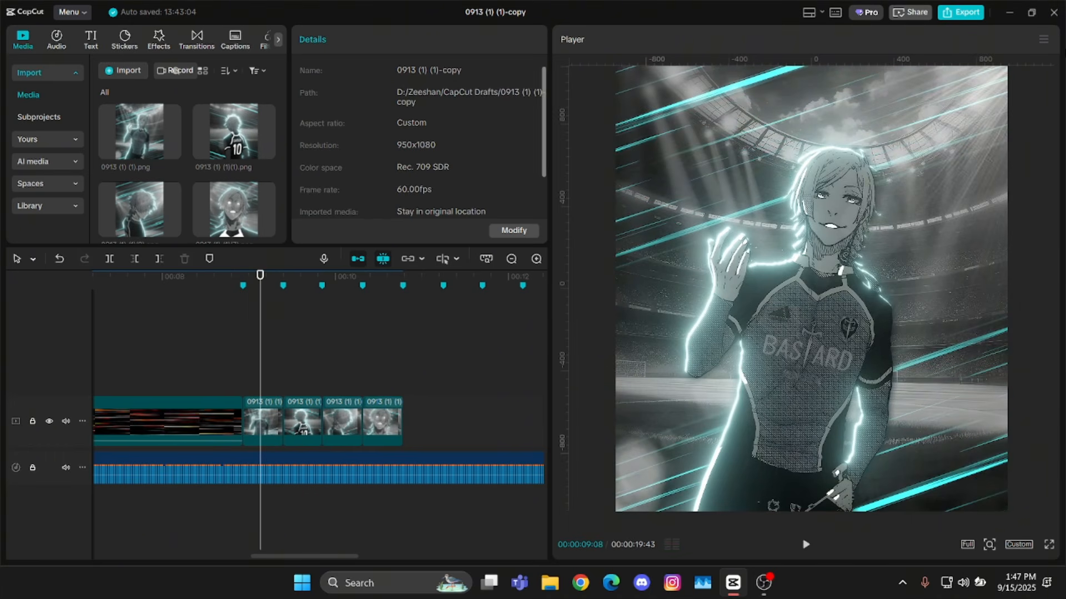
{"action": "left_click", "coordinate": [1044, 39]}
{"action": "left_click", "coordinate": [1021, 83]}
{"action": "left_click", "coordinate": [709, 408]}
{"action": "left_click_drag", "start_coordinate": [188, 129], "coordinate": [149, 180]}
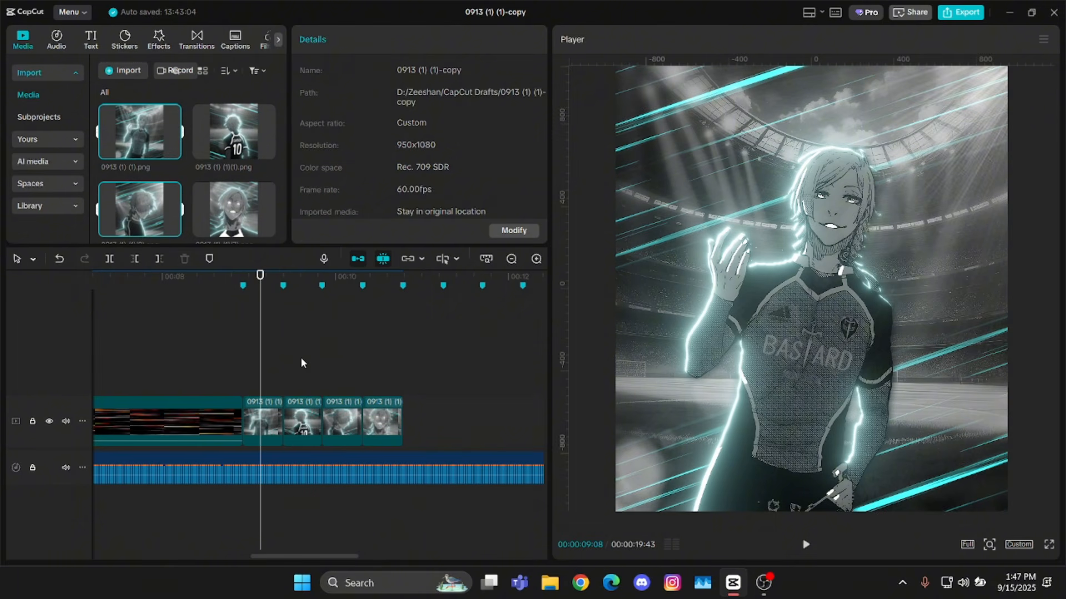
Move the short image clips to an upper track and place 0913 (1) (1).png directly after the intro clip on the main track.
{"action": "left_click_drag", "start_coordinate": [390, 359], "coordinate": [434, 365]}
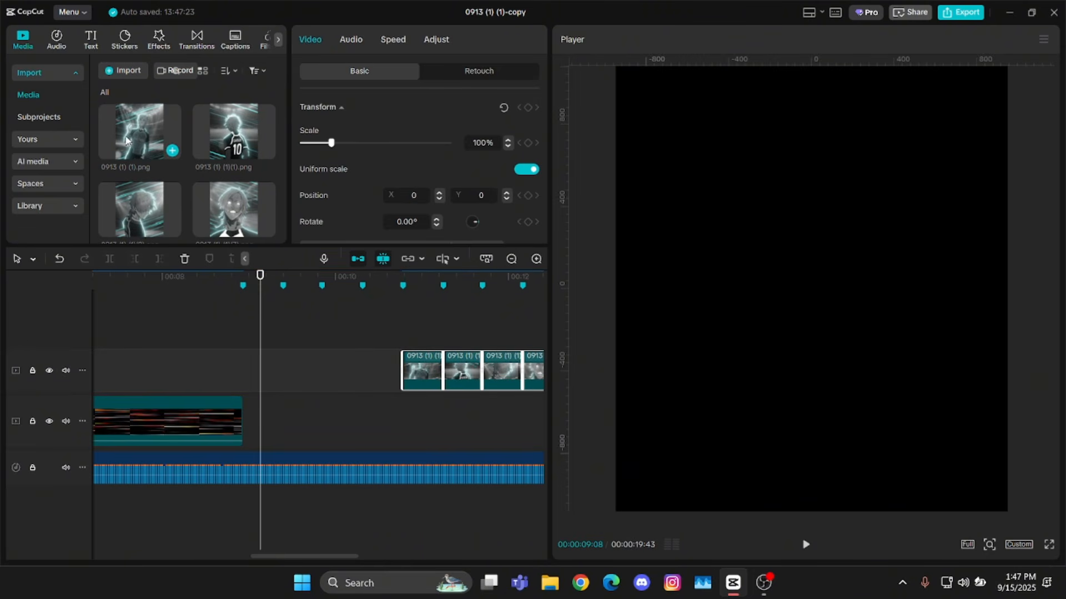
{"action": "left_click_drag", "start_coordinate": [127, 141], "coordinate": [298, 356]}
{"action": "left_click", "coordinate": [288, 342]}
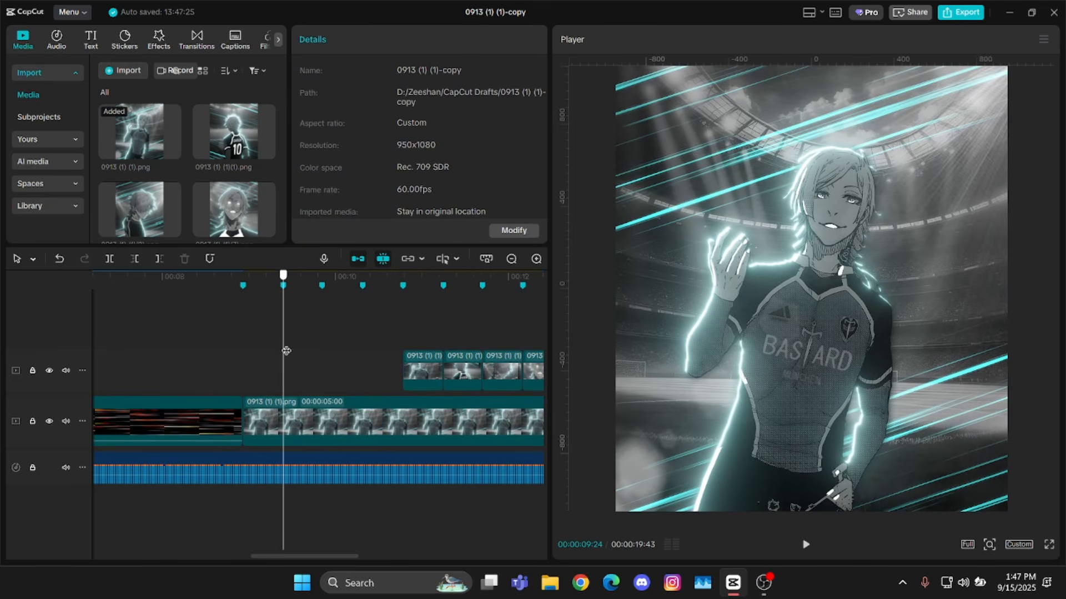
Delete all the old short image clips from the upper track.
{"action": "left_click", "coordinate": [511, 260]}
{"action": "left_click_drag", "start_coordinate": [445, 328], "coordinate": [355, 356]}
{"action": "key", "text": "Delete"}
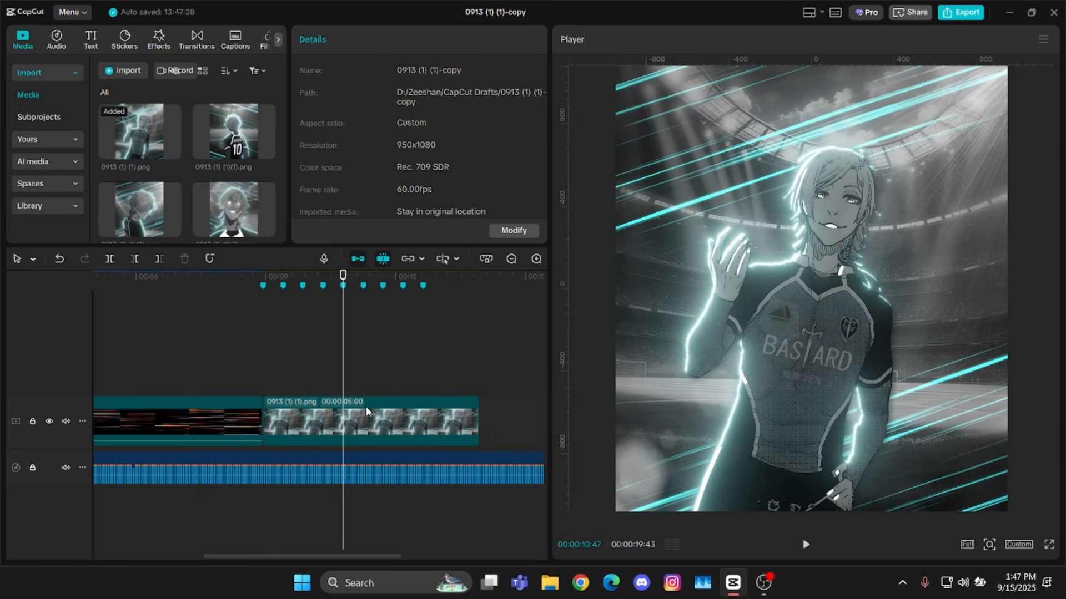
Duplicate the 0913 (1) (1).png clip and place the copy directly behind it on the main track.
{"action": "left_click", "coordinate": [365, 408]}
{"action": "key", "text": "ctrl+c"}
{"action": "key", "text": "ctrl+v"}
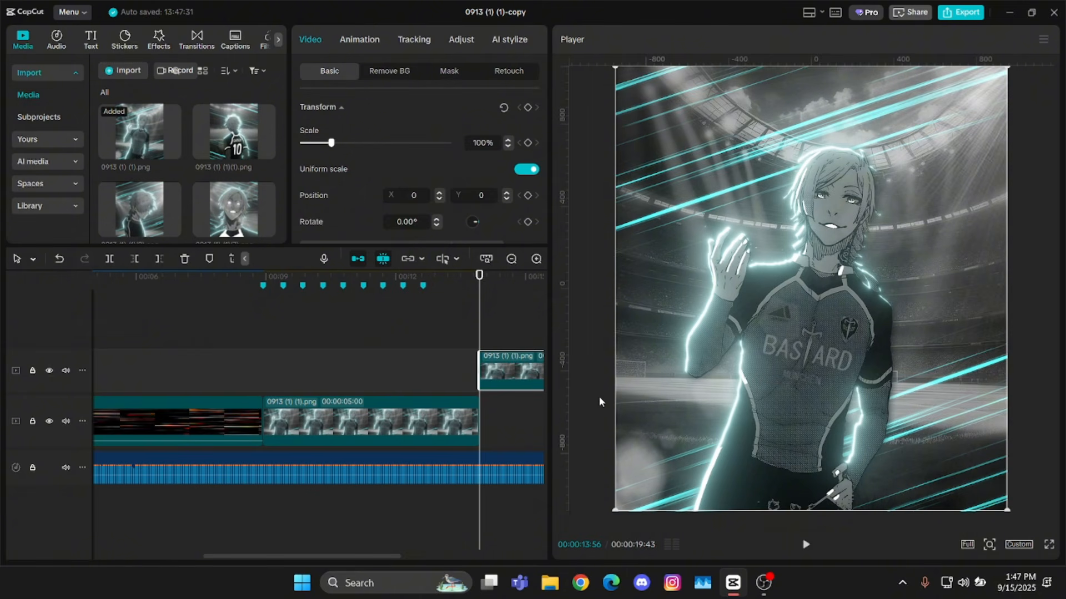
{"action": "left_click_drag", "start_coordinate": [514, 374], "coordinate": [513, 420]}
{"action": "left_click", "coordinate": [425, 365]}
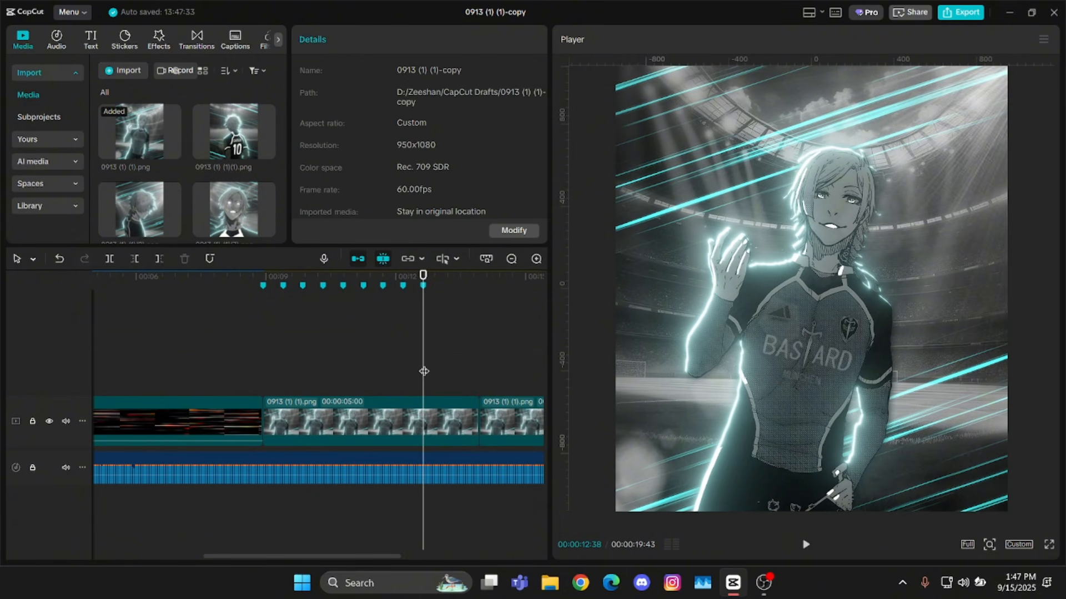
Search the transitions for flip and add Double Flip between the two image clips.
{"action": "left_click", "coordinate": [197, 40]}
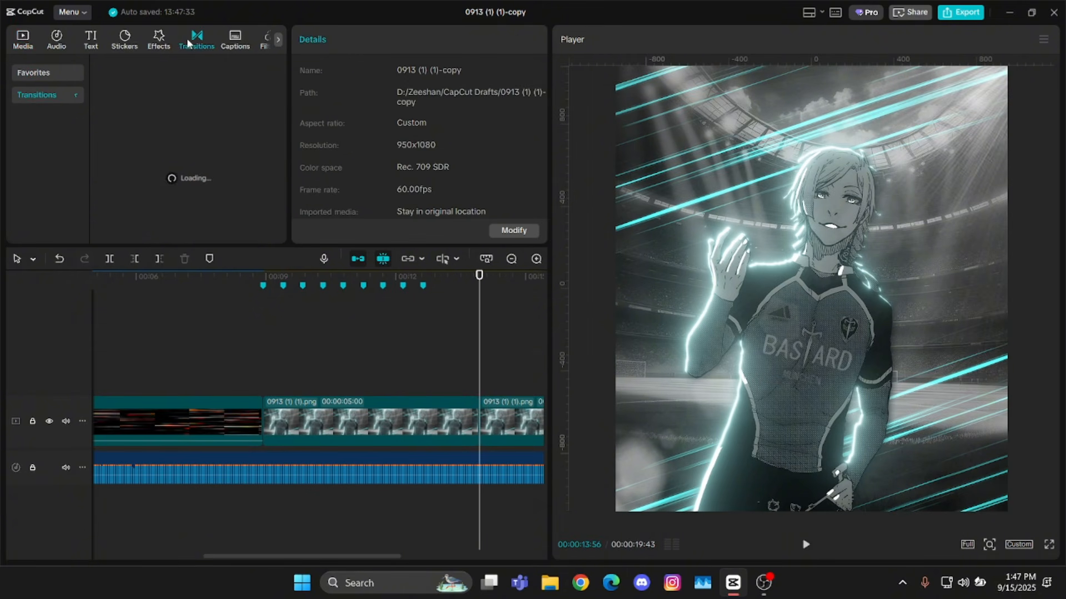
{"action": "left_click", "coordinate": [149, 74]}
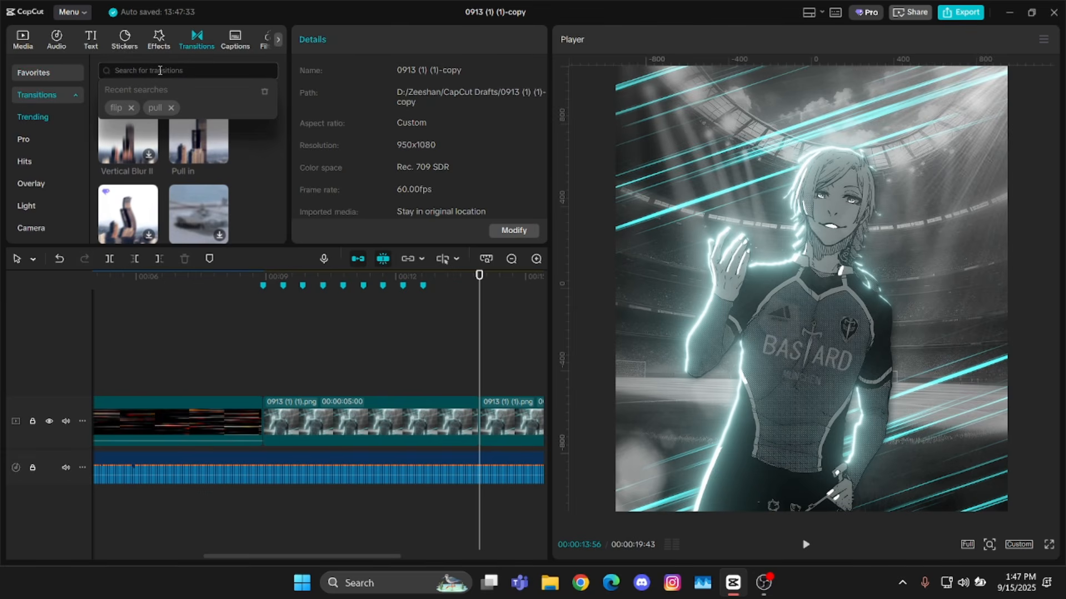
{"action": "type", "text": "fl"}
{"action": "left_click", "coordinate": [125, 90]}
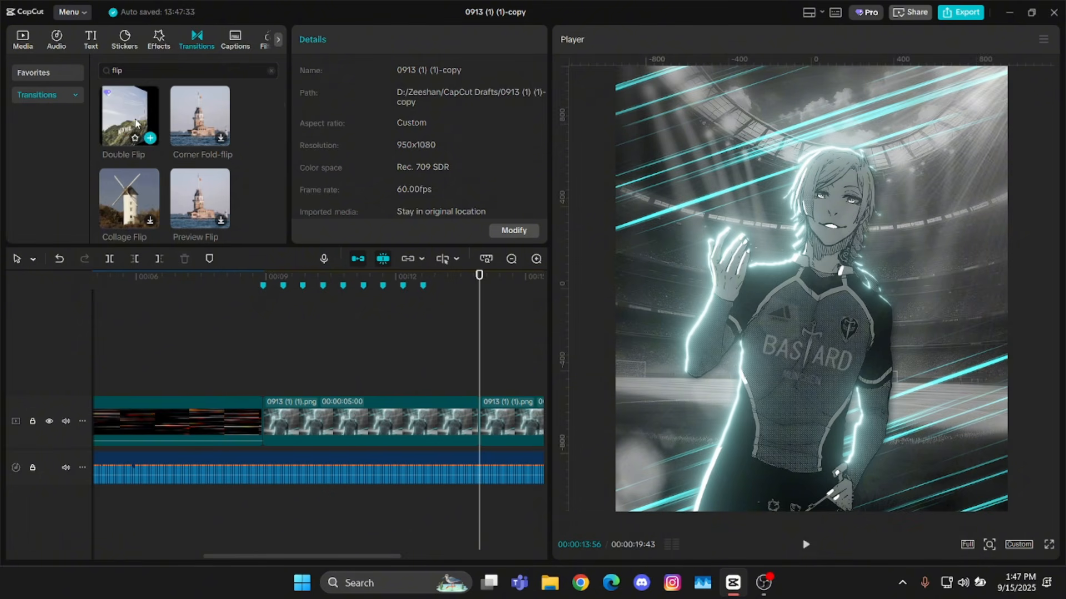
{"action": "left_click", "coordinate": [150, 138]}
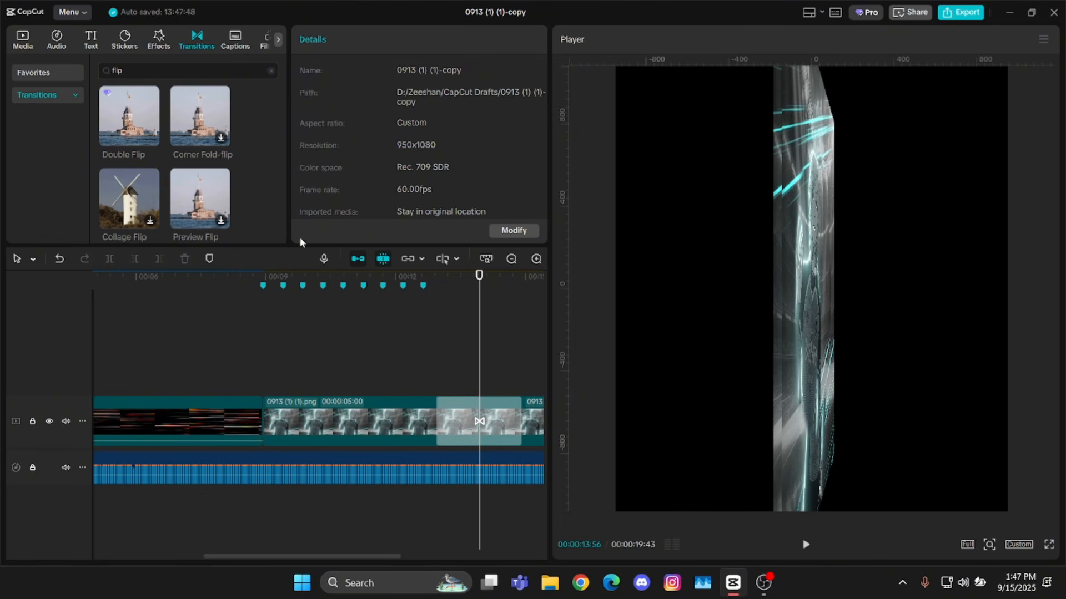
Set the Double Flip transition's duration to 2.5 s and play it back.
{"action": "left_click", "coordinate": [483, 410]}
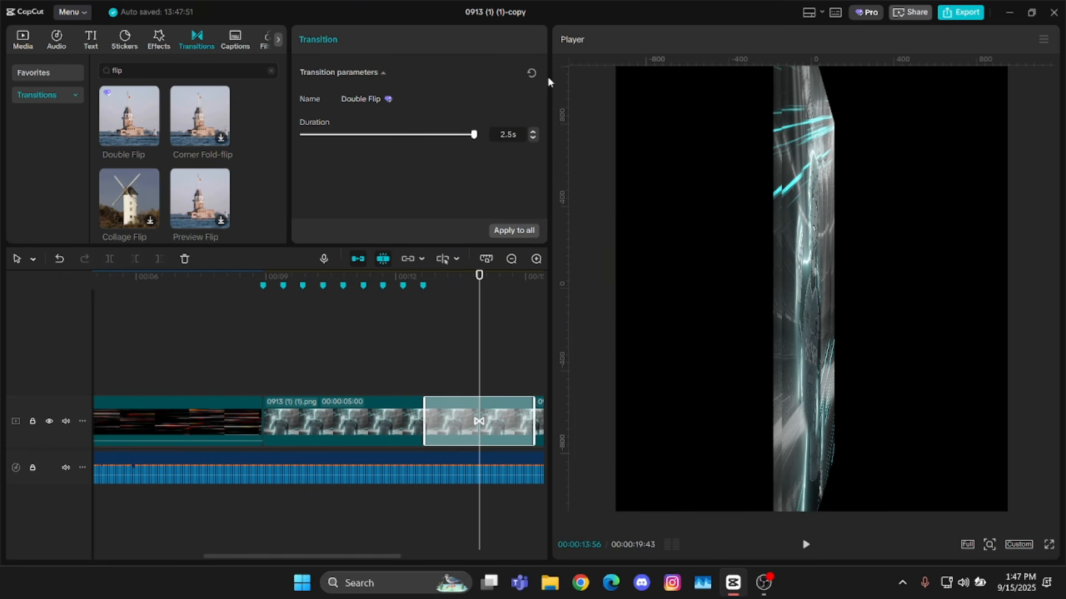
{"action": "mouse_move", "coordinate": [412, 314]}
{"action": "left_mouse_down"}
{"action": "mouse_move", "coordinate": [504, 337]}
{"action": "mouse_move", "coordinate": [418, 332]}
{"action": "left_mouse_up"}
{"action": "key", "text": "space"}
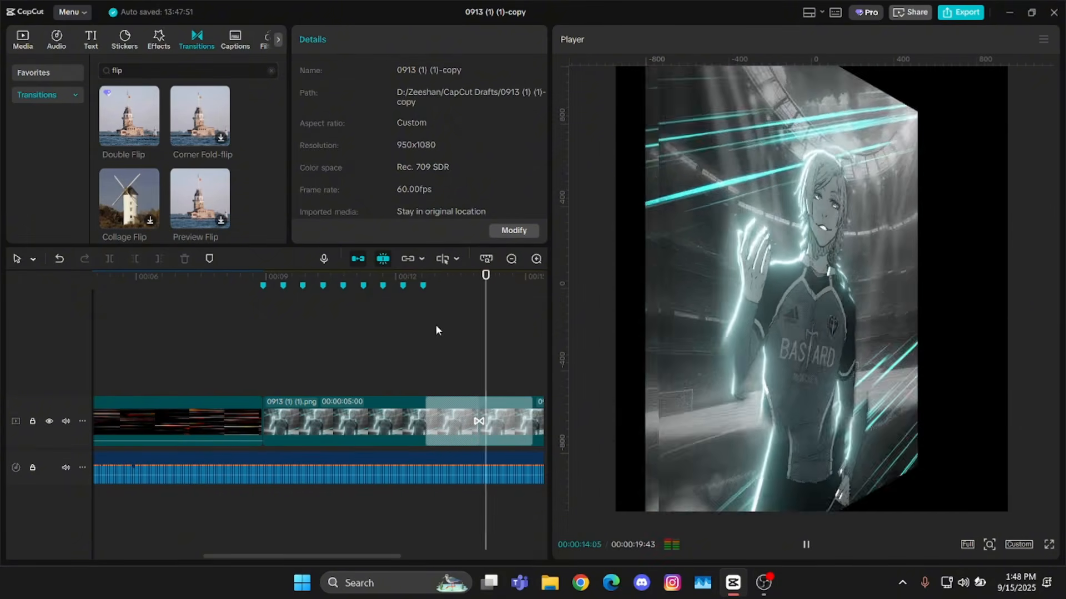
{"action": "left_click", "coordinate": [436, 325]}
Combine the two image clips and their Double Flip transition into one compound clip.
{"action": "key", "text": "Down"}
{"action": "key", "text": "Down"}
{"action": "key", "text": "Up"}
{"action": "left_click_drag", "start_coordinate": [271, 364], "coordinate": [161, 419]}
{"action": "key", "text": "alt+g"}
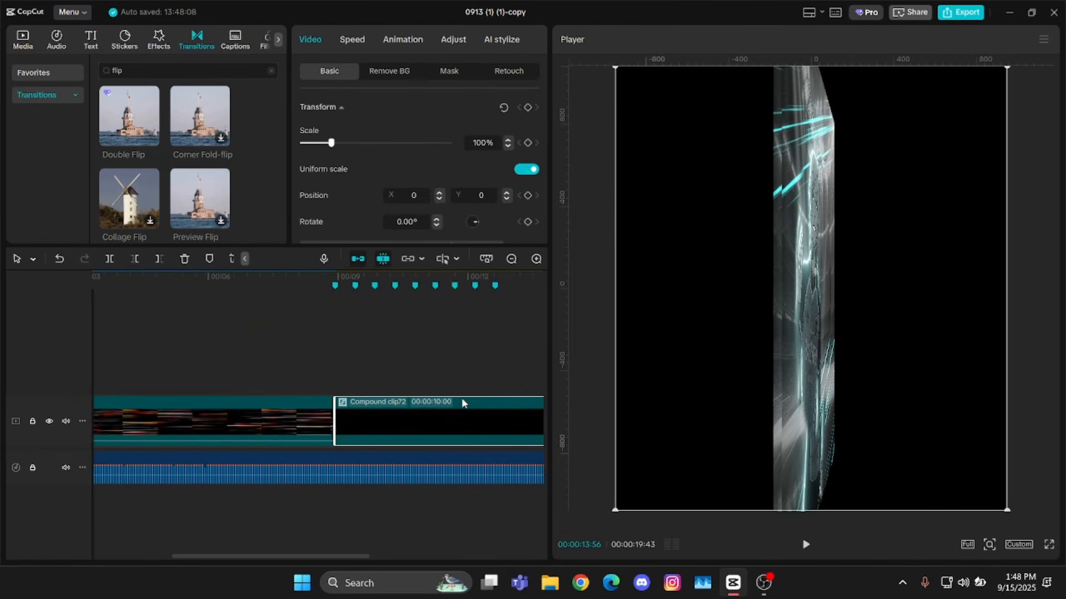
Trim off the compound clip's first 5 seconds so it starts mid-flip directly after the intro clip, and play it.
{"action": "mouse_move", "coordinate": [335, 367]}
{"action": "left_mouse_down"}
{"action": "mouse_move", "coordinate": [325, 369]}
{"action": "mouse_move", "coordinate": [354, 374]}
{"action": "mouse_move", "coordinate": [352, 352]}
{"action": "mouse_move", "coordinate": [387, 356]}
{"action": "left_mouse_up"}
{"action": "scroll", "coordinate": [376, 344], "scroll_direction": "up", "scroll_amount": 3}
{"action": "left_click", "coordinate": [317, 351]}
{"action": "key", "text": "space"}
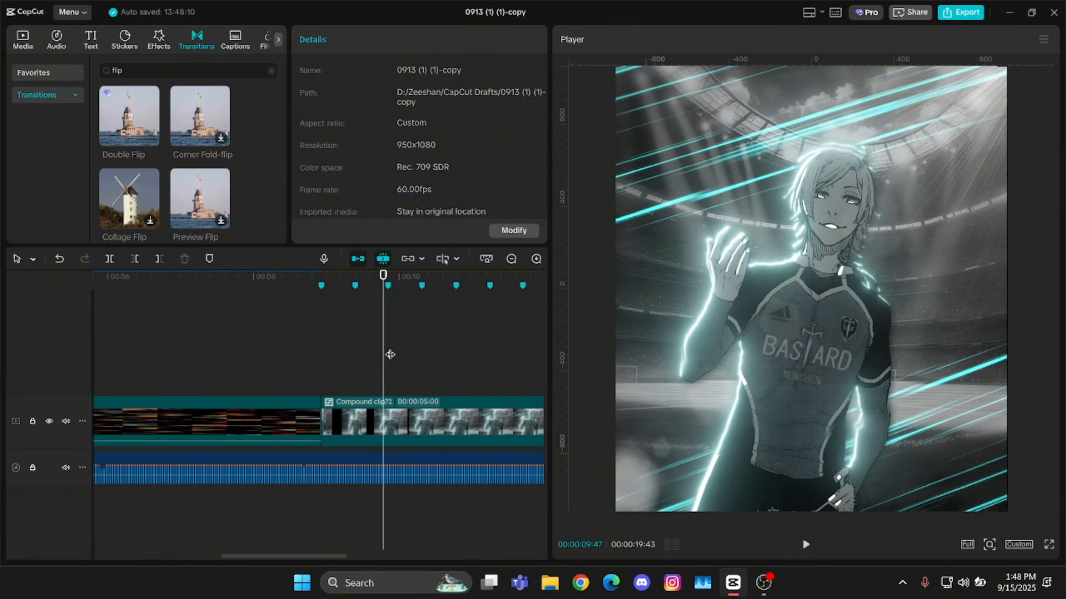
Trim off the part of the compound clip after 00:00:09:48, where the flip has ended.
{"action": "left_click", "coordinate": [435, 417]}
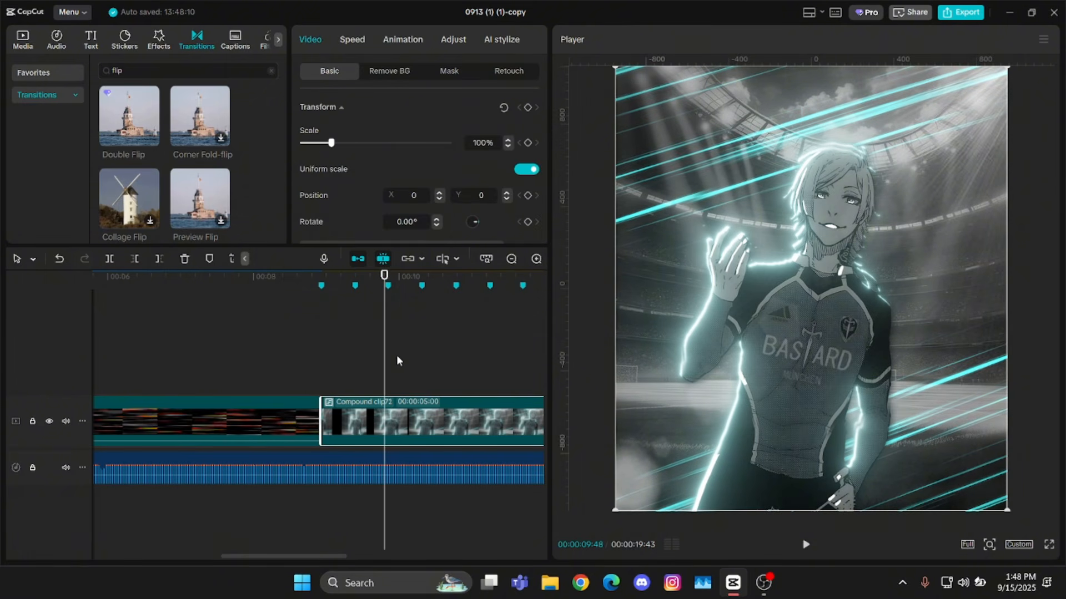
{"action": "scroll", "coordinate": [415, 354], "scroll_direction": "up", "scroll_amount": 2}
{"action": "key", "text": "w"}
{"action": "left_click", "coordinate": [281, 360]}
{"action": "mouse_move", "coordinate": [281, 360]}
{"action": "left_mouse_down"}
{"action": "mouse_move", "coordinate": [352, 359]}
{"action": "mouse_move", "coordinate": [275, 361]}
{"action": "left_mouse_up"}
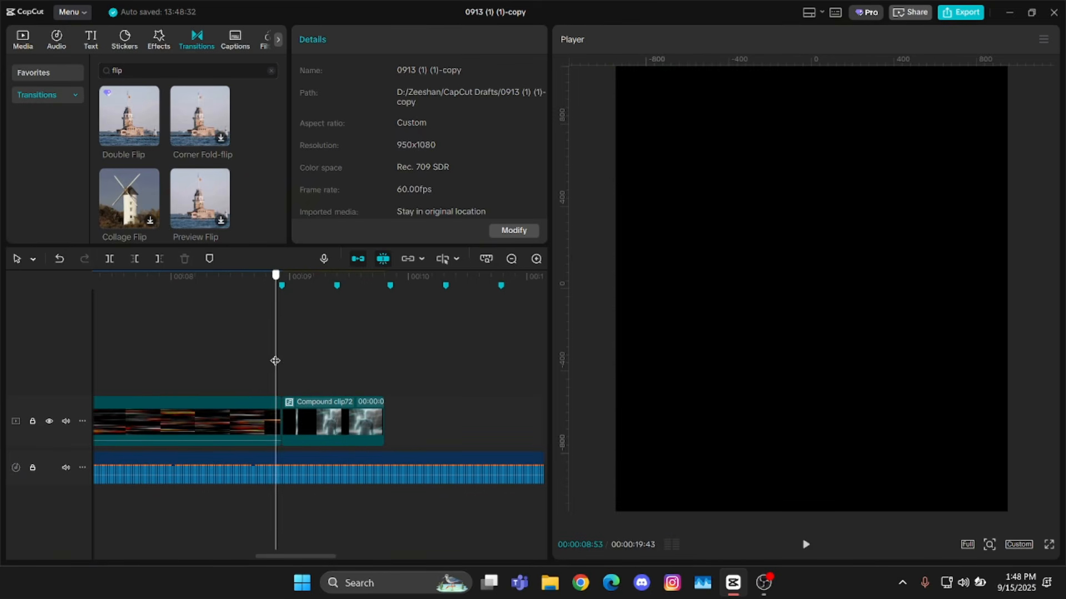
Play back the trimmed flip clip repeatedly to check its timing against the beat markers.
{"action": "key", "text": "space"}
{"action": "left_click", "coordinate": [289, 357]}
{"action": "key", "text": "space"}
{"action": "left_click", "coordinate": [290, 357]}
{"action": "key", "text": "space"}
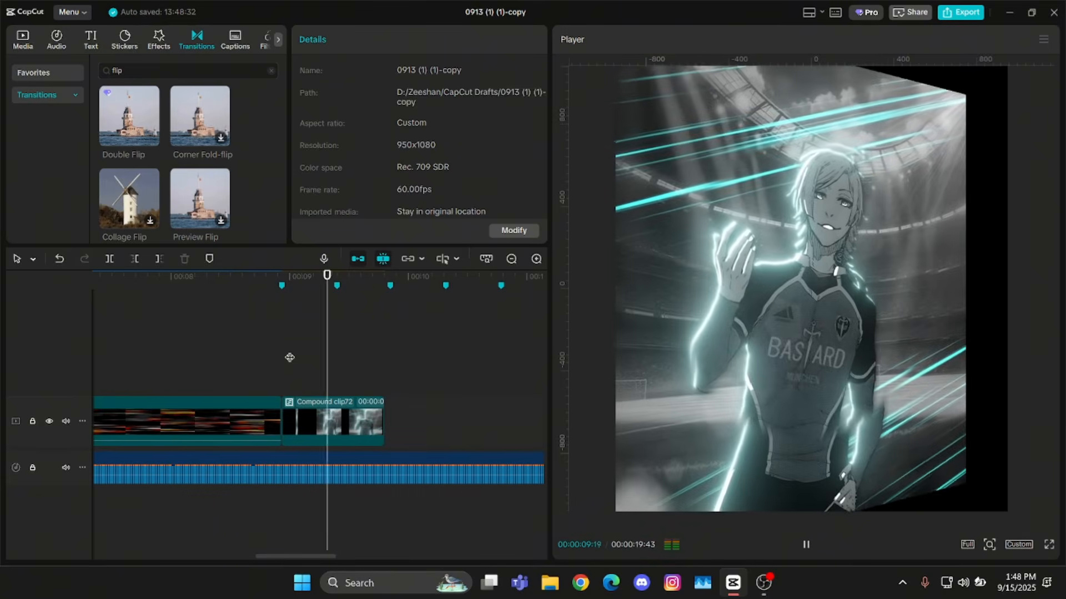
{"action": "left_click", "coordinate": [296, 355]}
{"action": "left_click", "coordinate": [295, 357]}
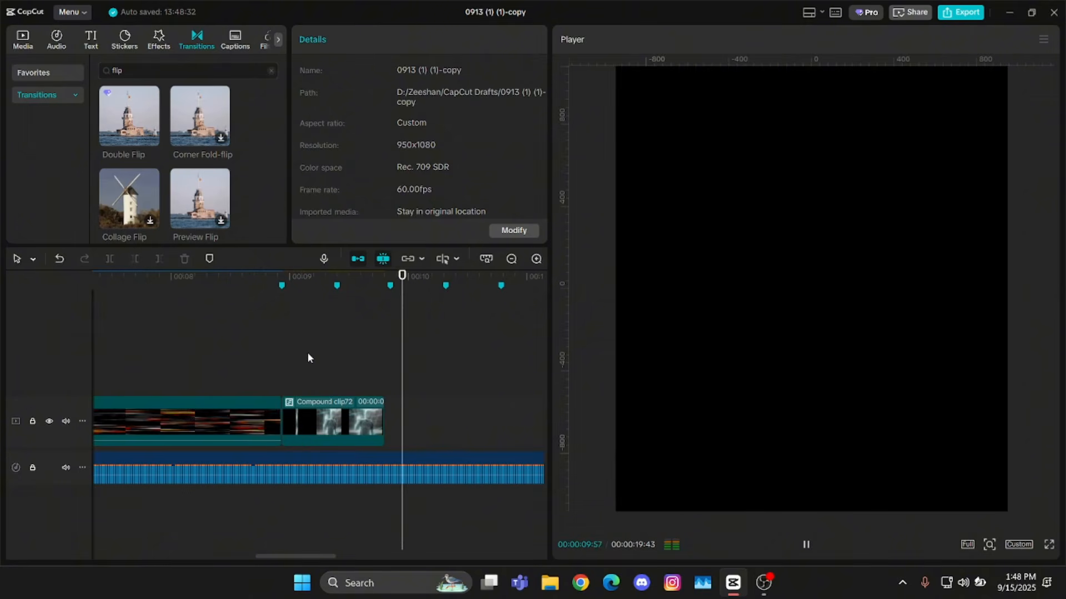
Apply the Flash in speed curve to the compound clip.
{"action": "scroll", "coordinate": [308, 355], "scroll_direction": "up", "scroll_amount": 2}
{"action": "left_click", "coordinate": [304, 356]}
{"action": "left_click", "coordinate": [347, 409]}
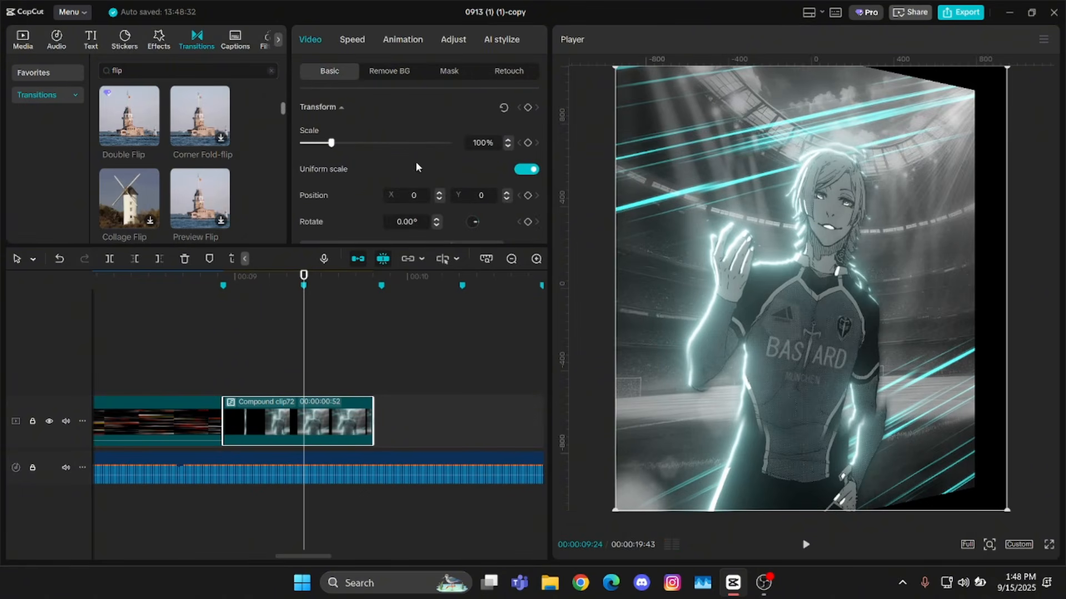
{"action": "left_click", "coordinate": [353, 40]}
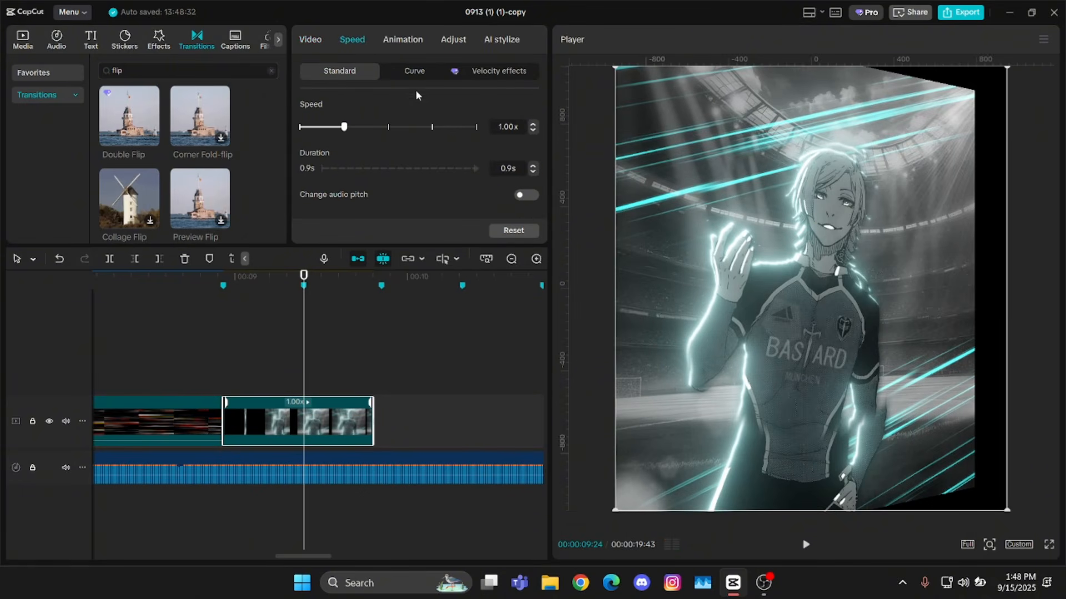
{"action": "left_click", "coordinate": [414, 72]}
{"action": "scroll", "coordinate": [461, 185], "scroll_direction": "down", "scroll_amount": 2}
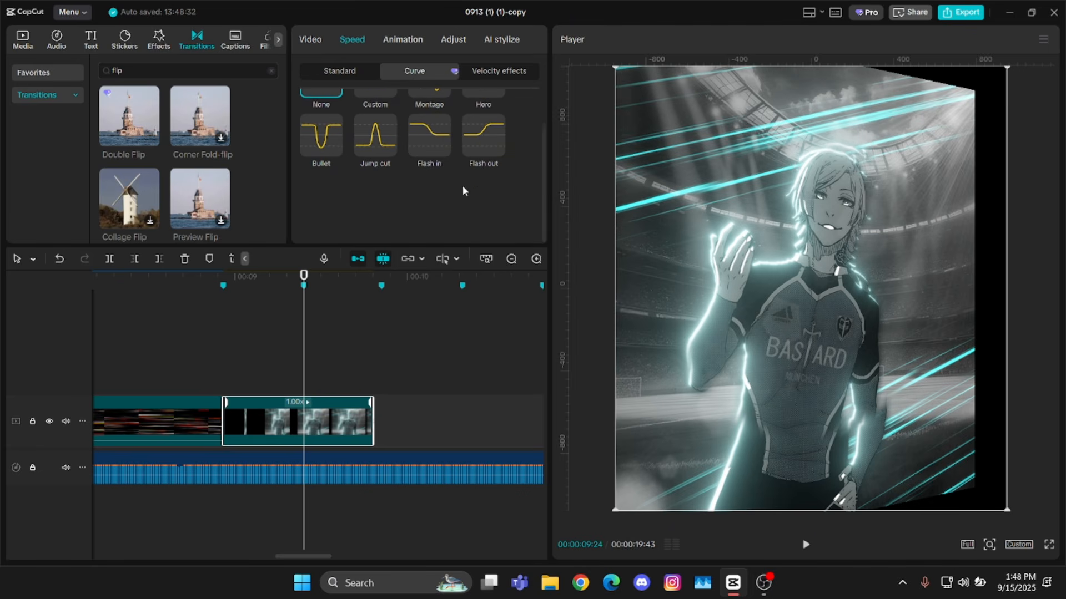
{"action": "left_click", "coordinate": [429, 139]}
{"action": "scroll", "coordinate": [416, 173], "scroll_direction": "down", "scroll_amount": 2}
Remove both intermediate points from the compound clip's Flash in speed curve.
{"action": "left_click_drag", "start_coordinate": [257, 283], "coordinate": [284, 310]}
{"action": "left_click", "coordinate": [240, 419]}
{"action": "left_click", "coordinate": [355, 39]}
{"action": "scroll", "coordinate": [397, 161], "scroll_direction": "down", "scroll_amount": 5}
{"action": "left_click", "coordinate": [393, 170]}
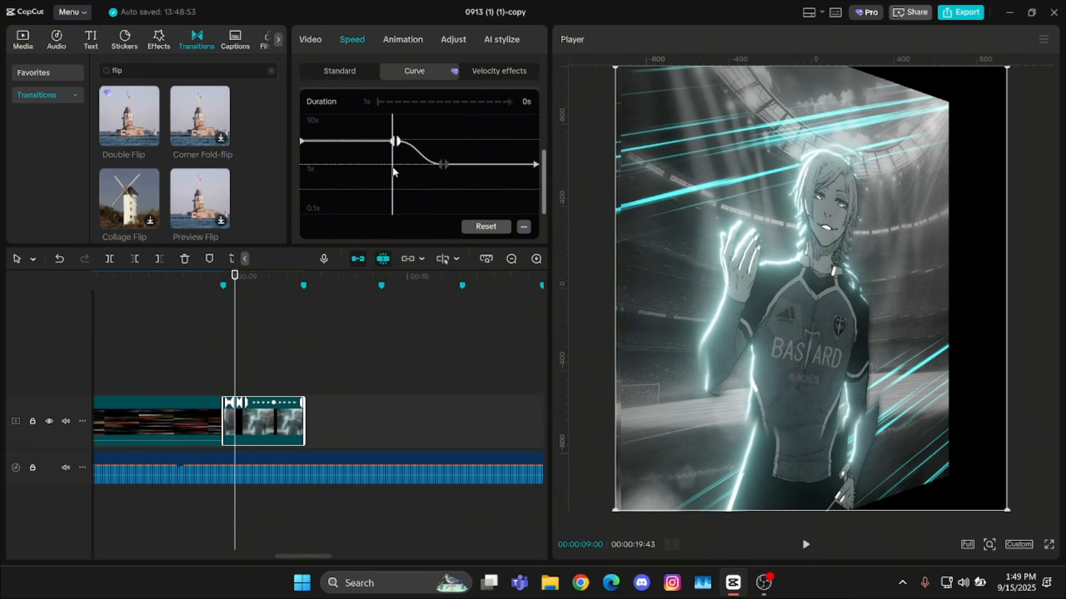
{"action": "left_click", "coordinate": [523, 227]}
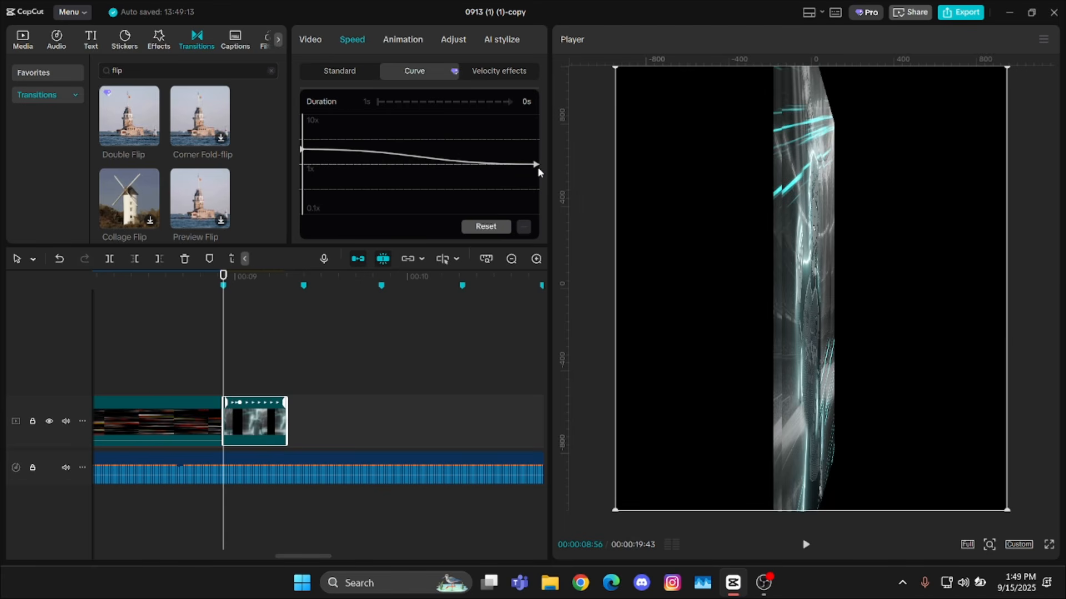
Lower the speed curve's end point below 1x and slightly lower its start point to stretch the clip to the second marker.
{"action": "left_click_drag", "start_coordinate": [537, 168], "coordinate": [536, 194]}
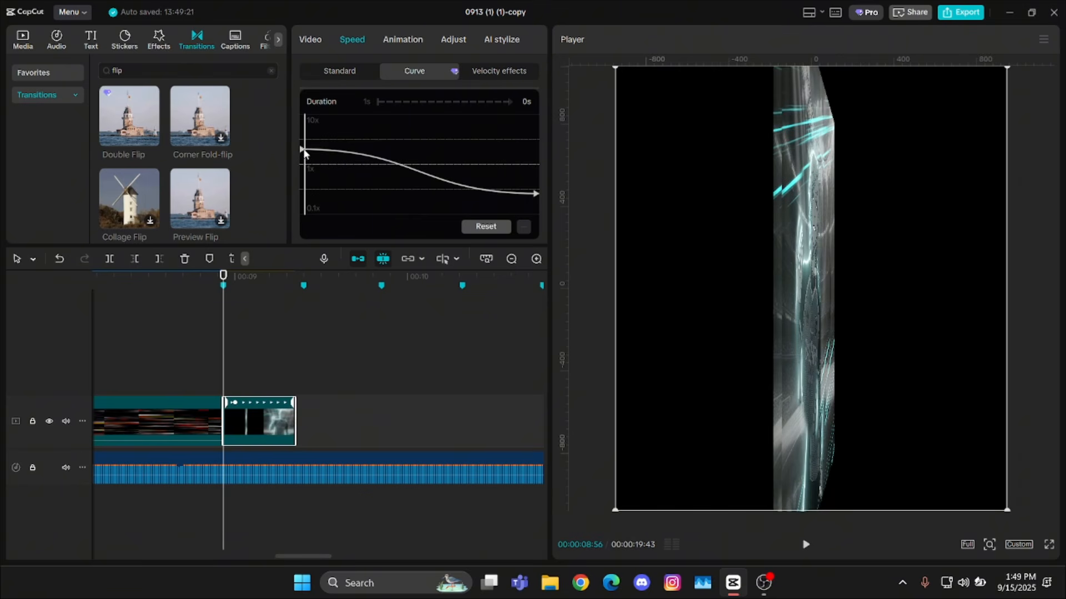
{"action": "left_click_drag", "start_coordinate": [302, 149], "coordinate": [302, 153]}
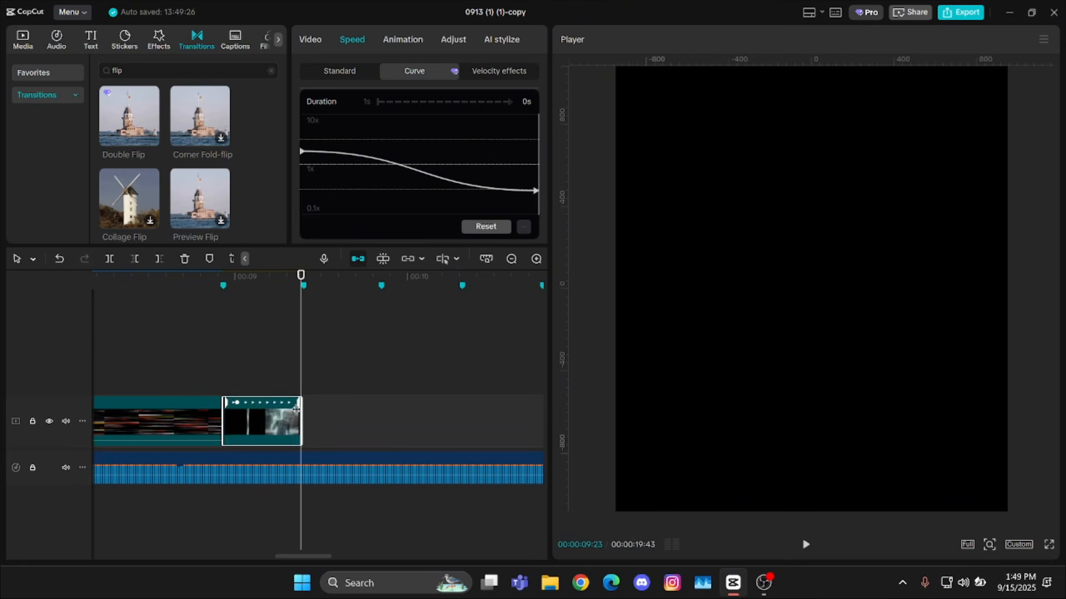
{"action": "key", "text": "space"}
{"action": "key", "text": "space"}
Enable Smooth slow-mo with the Optical flow method for the compound clip.
{"action": "scroll", "coordinate": [440, 161], "scroll_direction": "down", "scroll_amount": 2}
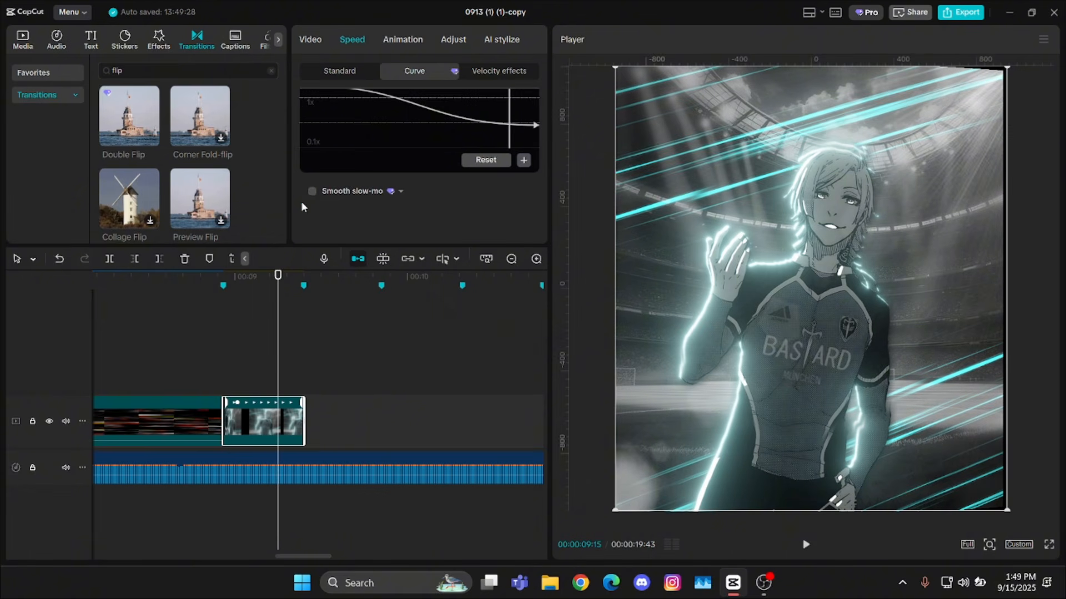
{"action": "left_click", "coordinate": [312, 191]}
{"action": "left_click", "coordinate": [378, 217]}
{"action": "left_click", "coordinate": [352, 269]}
{"action": "mouse_move", "coordinate": [654, 37]}
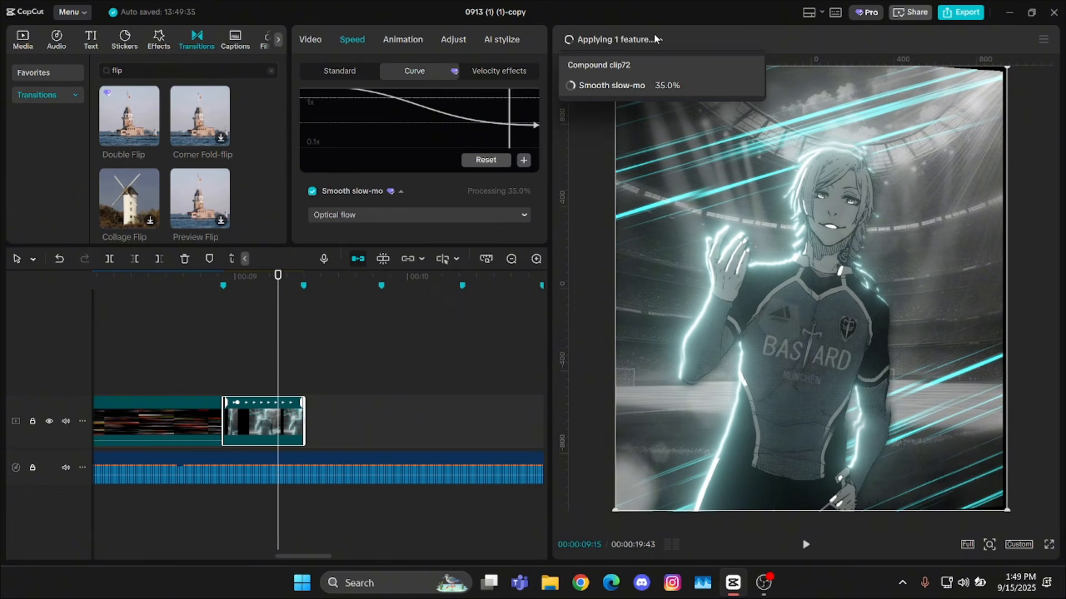
Play back the smoothed flip clip several times from the end of the intro clip.
{"action": "left_click", "coordinate": [241, 319]}
{"action": "key", "text": "space"}
{"action": "left_click", "coordinate": [224, 328]}
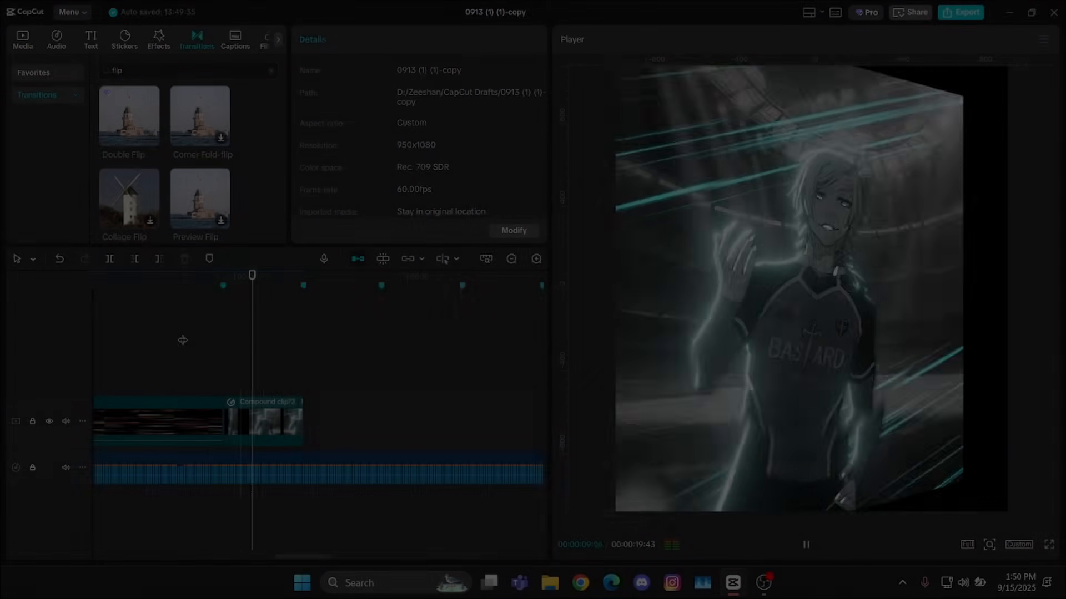
{"action": "left_click", "coordinate": [183, 340]}
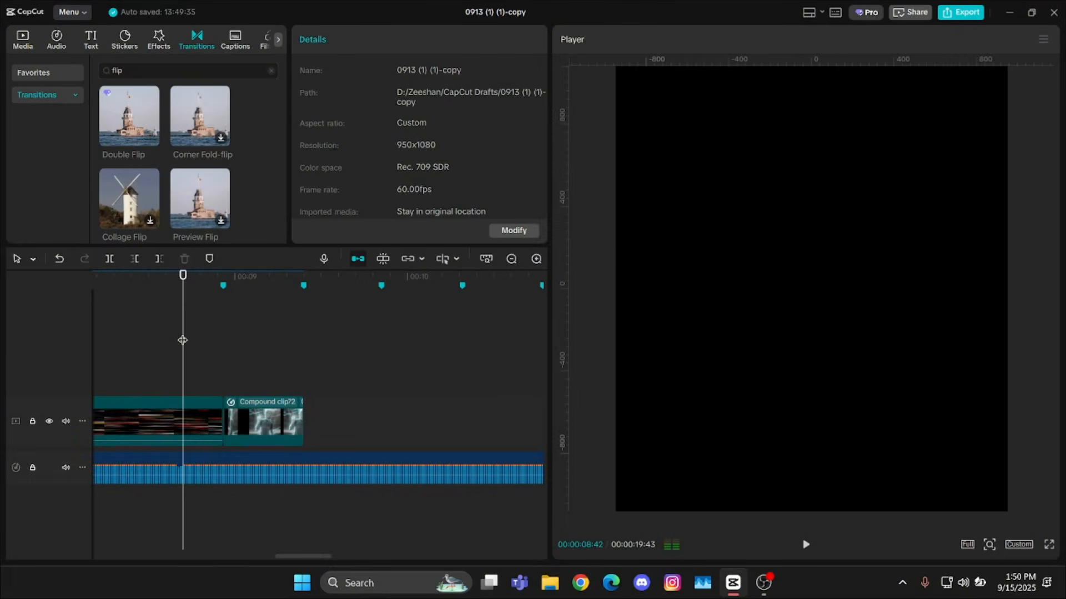
{"action": "left_click", "coordinate": [183, 336]}
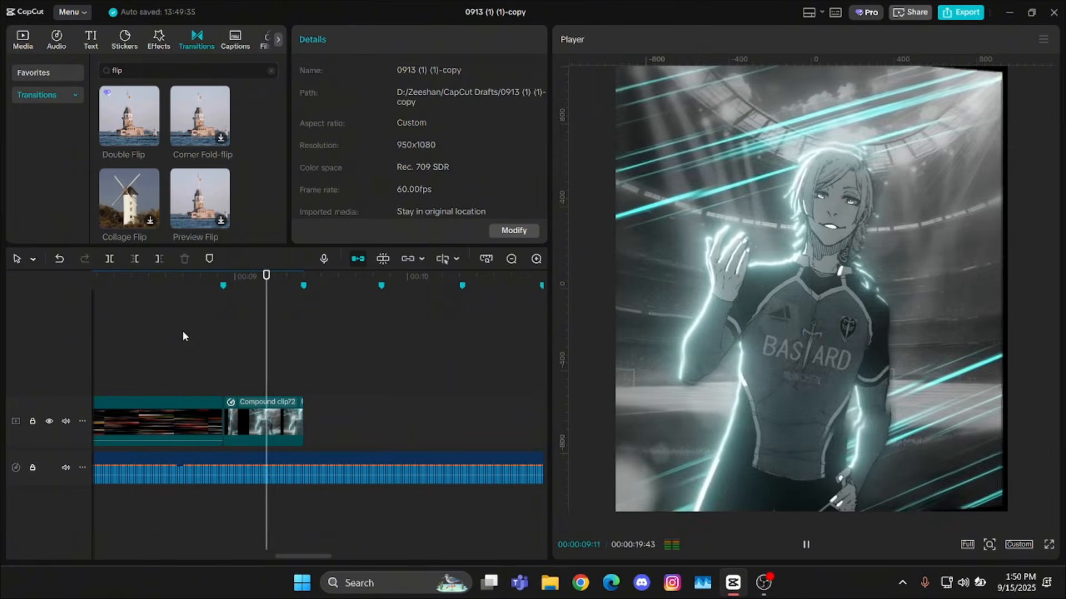
{"action": "key", "text": "space"}
{"action": "left_click", "coordinate": [199, 334]}
{"action": "key", "text": "space"}
{"action": "left_click", "coordinate": [233, 341]}
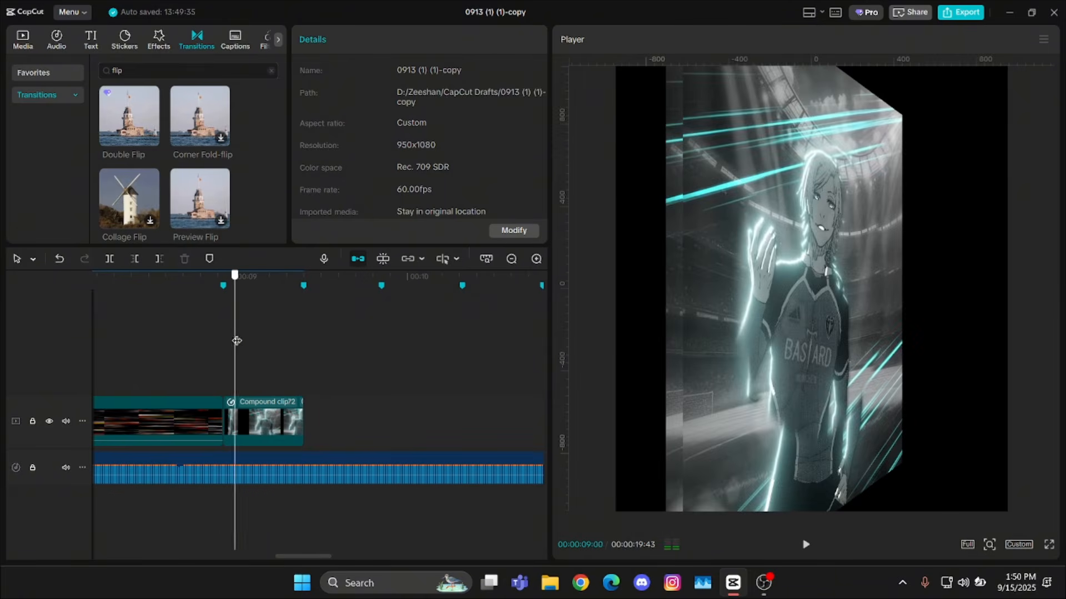
{"action": "left_click", "coordinate": [268, 347]}
{"action": "key", "text": "space"}
Duplicate the compound flip clip onto the track directly above it, starting at the first marker.
{"action": "left_click", "coordinate": [252, 431]}
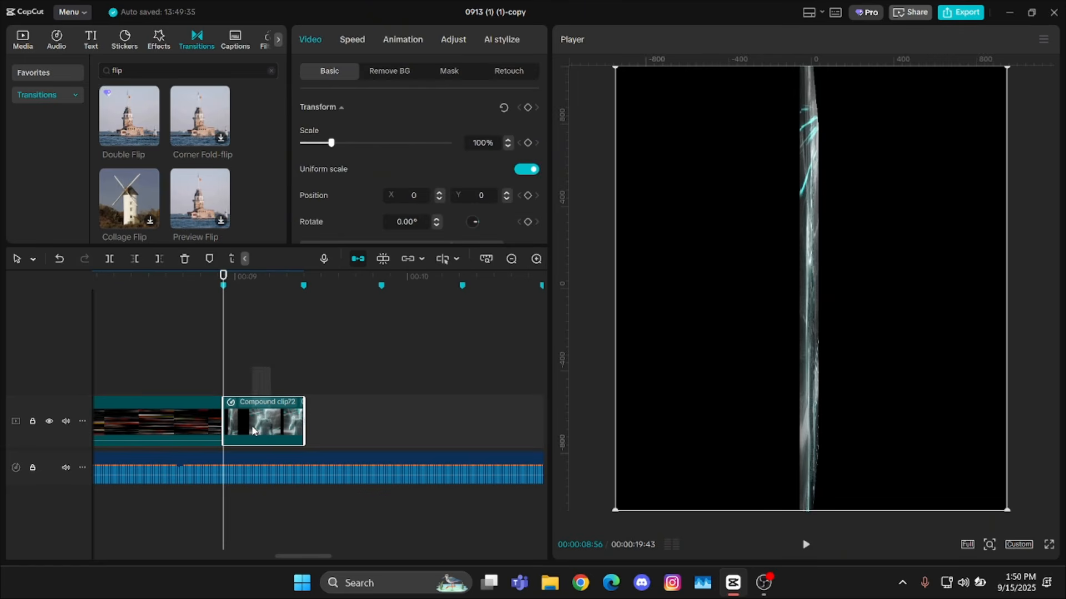
{"action": "key", "text": "ctrl+v"}
{"action": "left_click", "coordinate": [253, 333]}
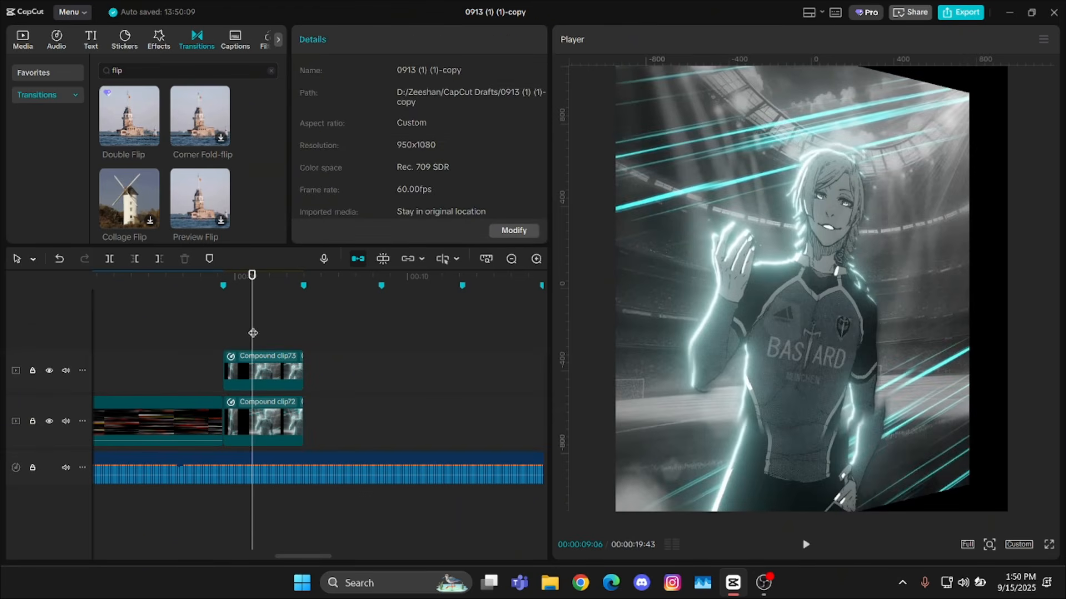
Scale the lower compound flip clip up to 160% as an enlarged background.
{"action": "left_click", "coordinate": [266, 423]}
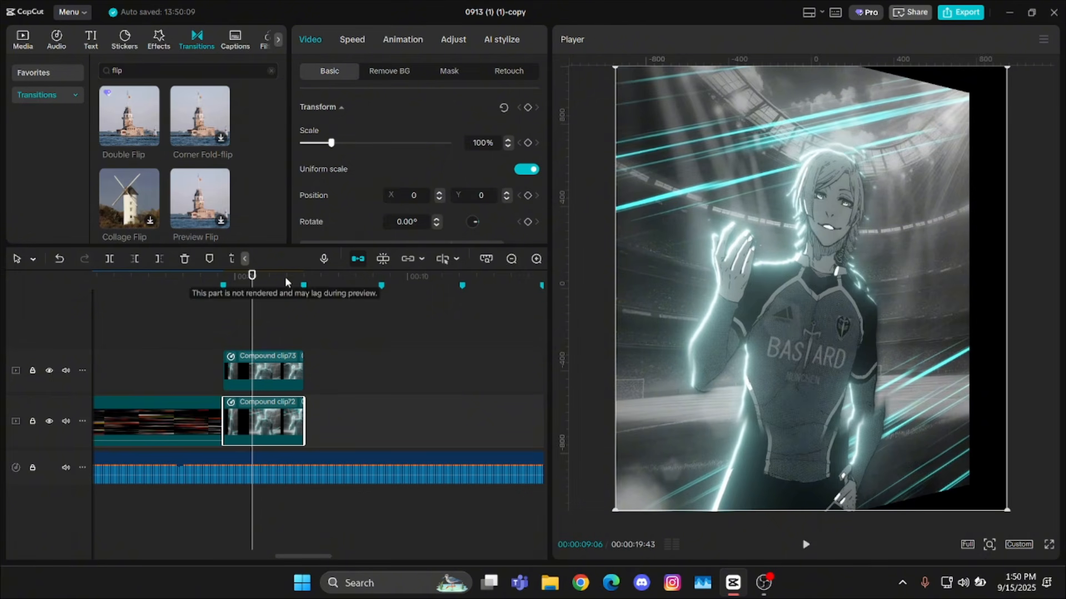
{"action": "left_click", "coordinate": [272, 302]}
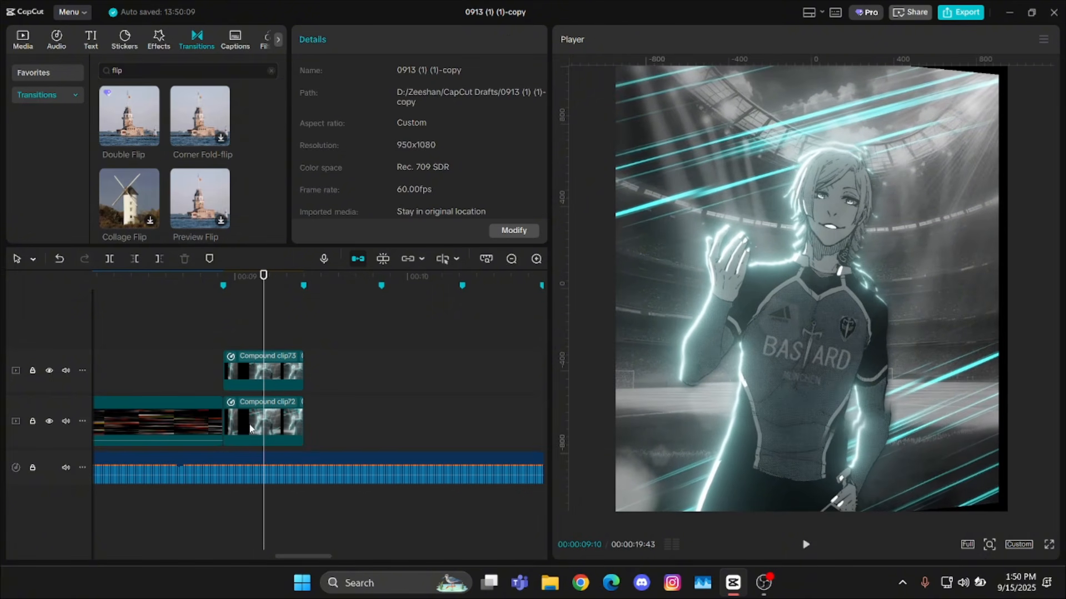
{"action": "left_click", "coordinate": [263, 422]}
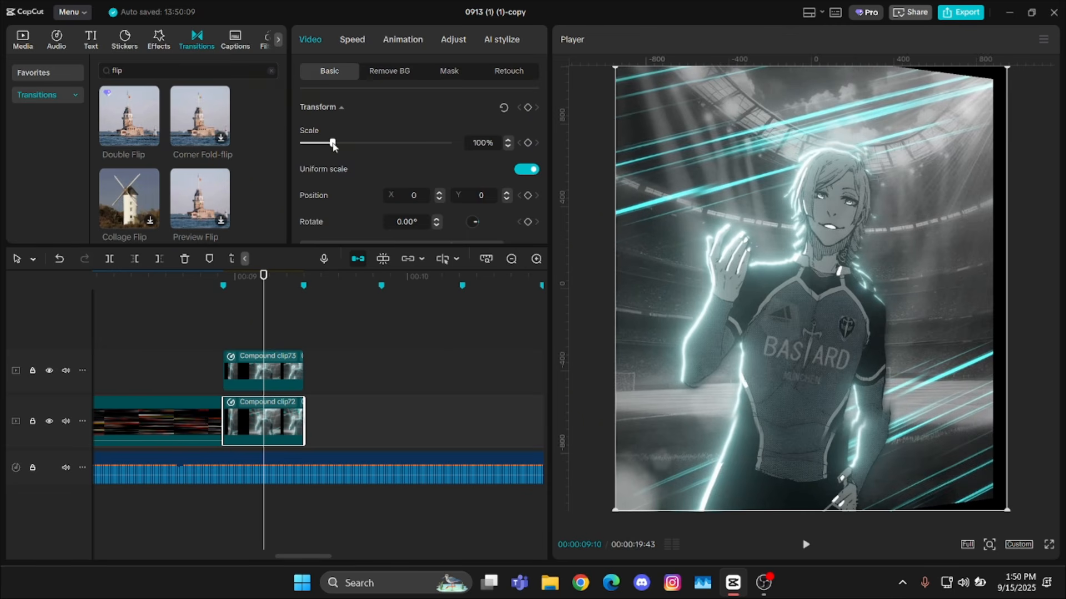
{"action": "left_click_drag", "start_coordinate": [333, 145], "coordinate": [353, 146]}
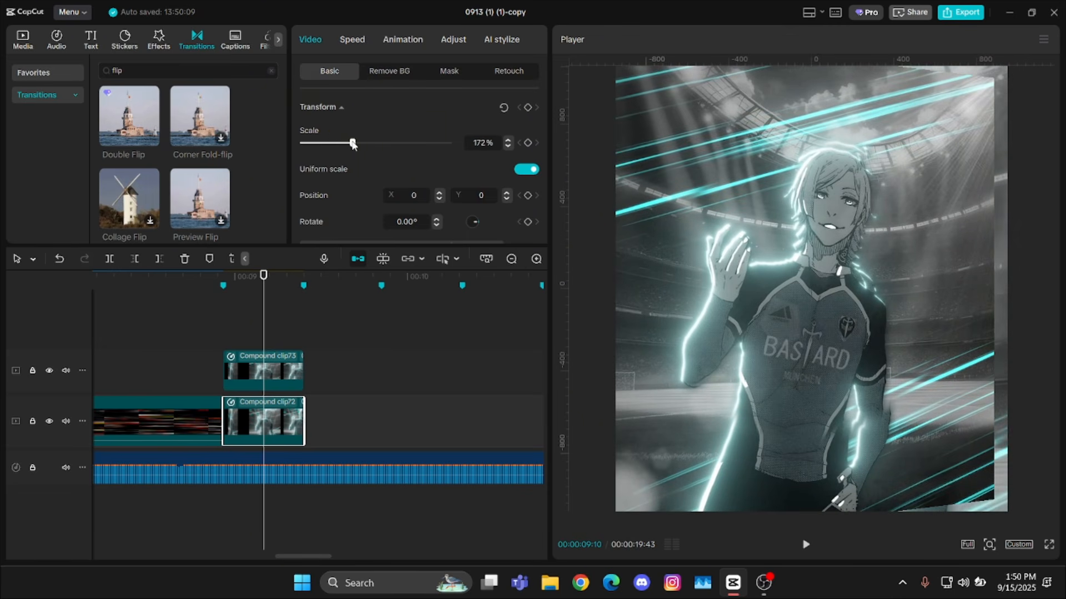
{"action": "scroll", "coordinate": [492, 147], "scroll_direction": "down", "scroll_amount": 14}
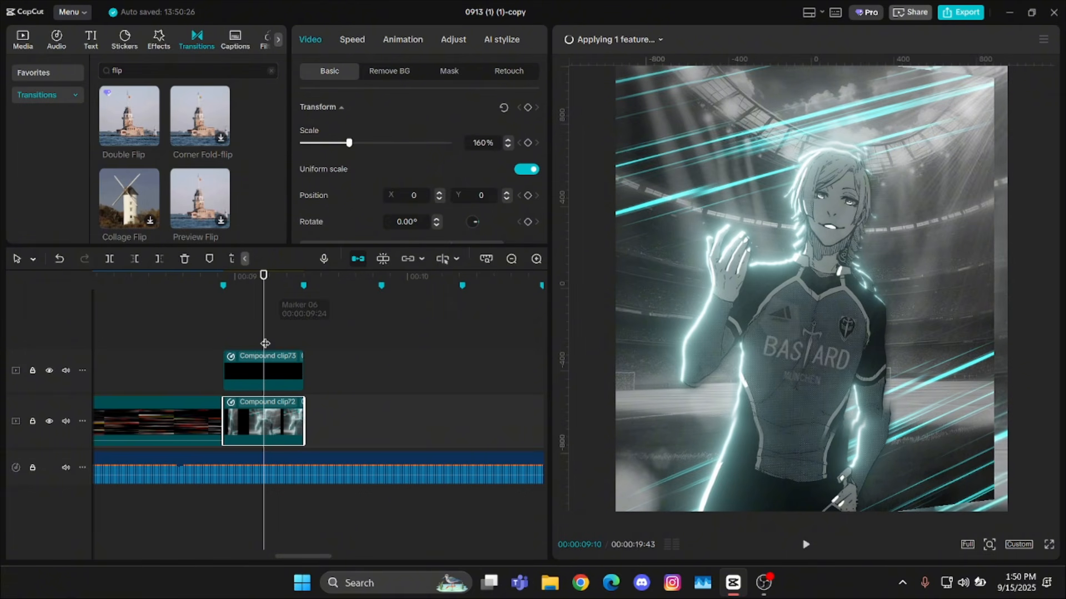
Scale the upper compound flip clip down to 60% as the foreground image.
{"action": "left_click", "coordinate": [261, 363]}
{"action": "left_click_drag", "start_coordinate": [329, 142], "coordinate": [322, 145]}
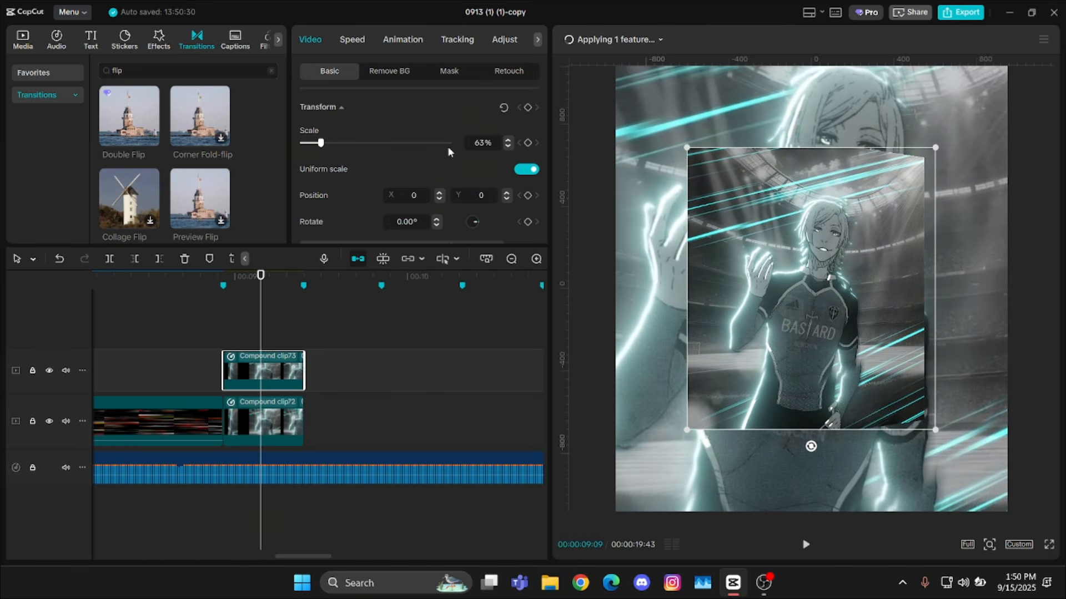
{"action": "scroll", "coordinate": [484, 142], "scroll_direction": "down", "scroll_amount": 3}
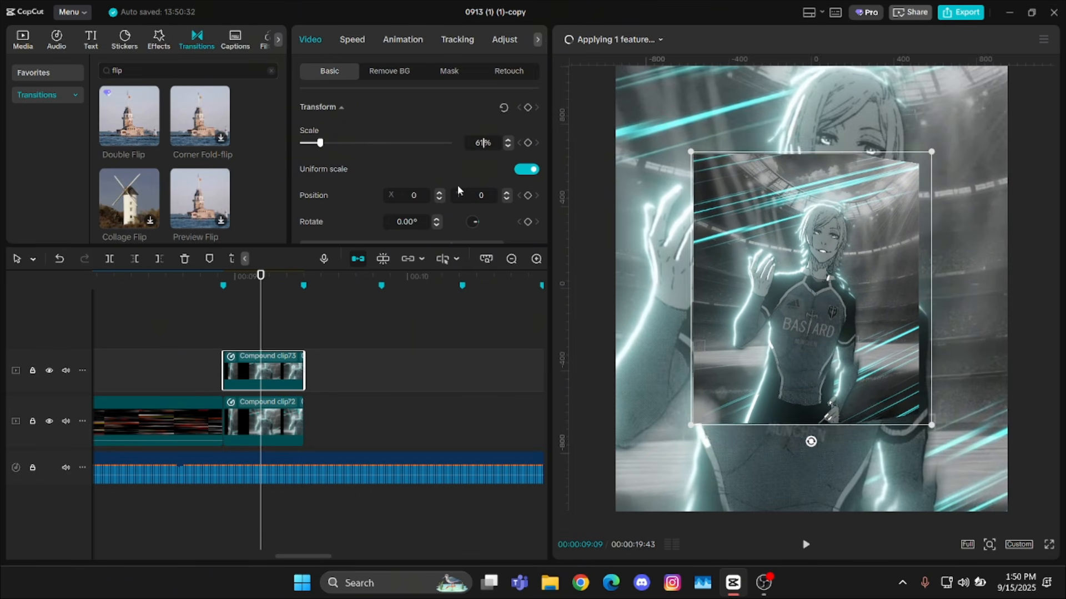
Step through the flip frame by frame from the first marker to examine the small image over the enlarged background.
{"action": "left_click", "coordinate": [237, 318]}
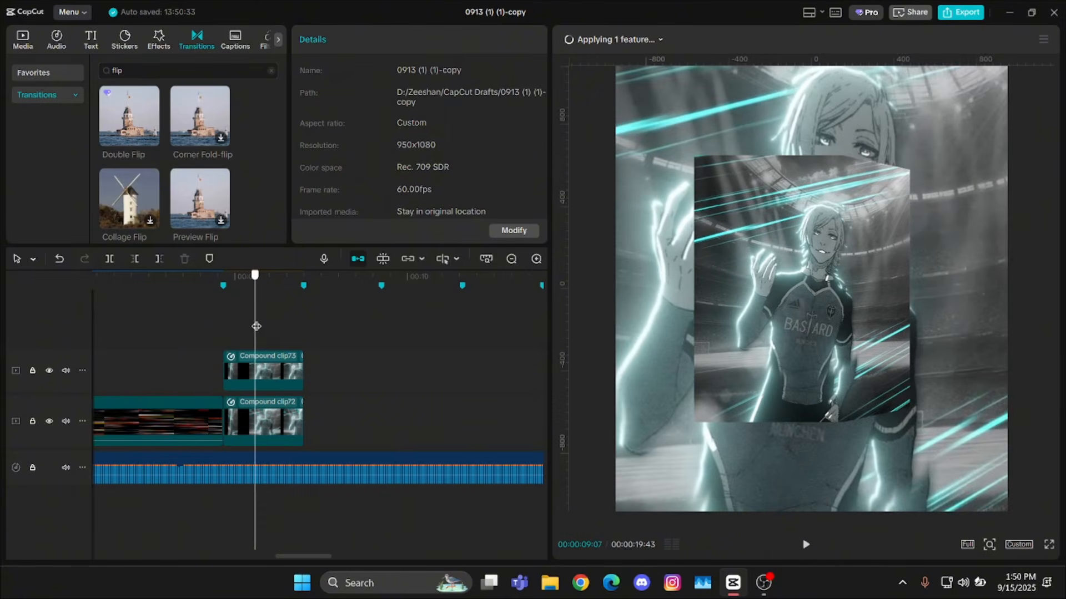
{"action": "left_click_drag", "start_coordinate": [240, 329], "coordinate": [235, 330]}
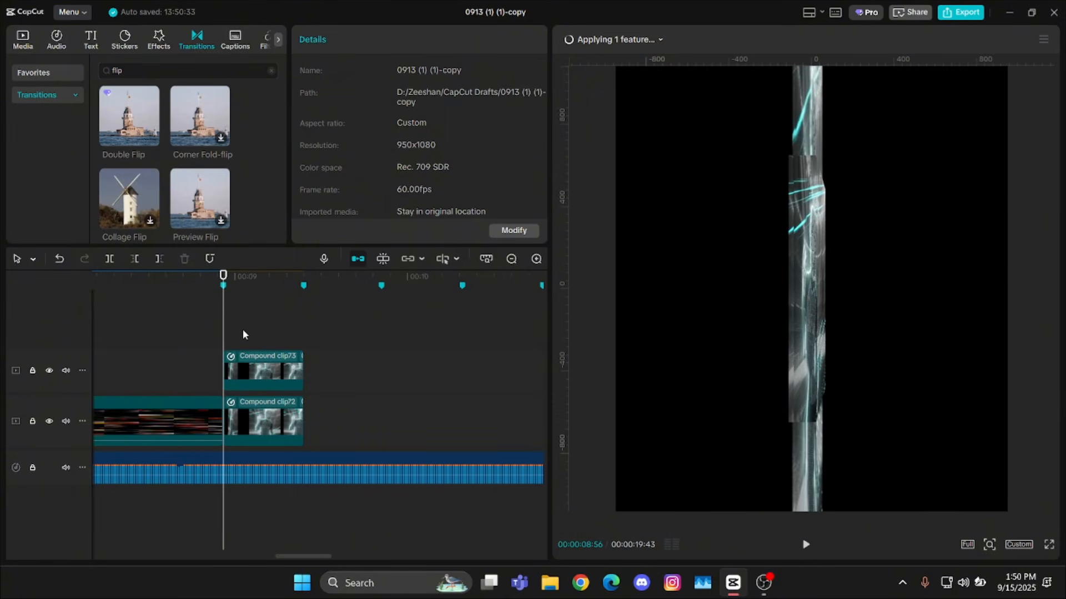
{"action": "key", "text": "Right"}
{"action": "key", "text": "Right"}
{"action": "key", "text": "Right"}
{"action": "key", "text": "Right"}
{"action": "key", "text": "Right"}
{"action": "left_click", "coordinate": [240, 427]}
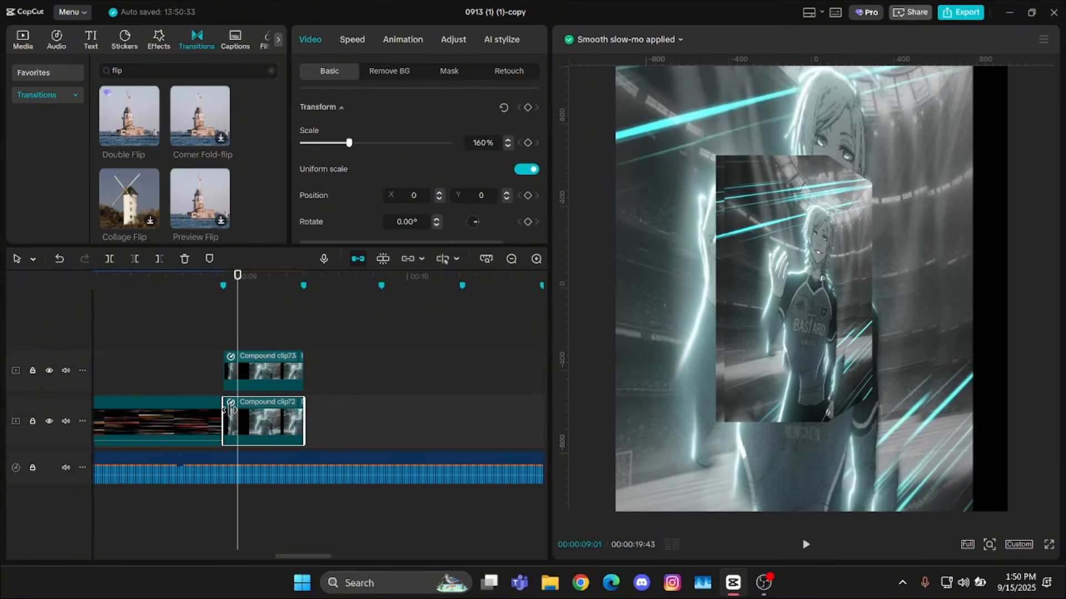
{"action": "key", "text": "Right"}
{"action": "key", "text": "Right"}
{"action": "key", "text": "Right"}
{"action": "key", "text": "Right"}
{"action": "key", "text": "Right"}
{"action": "key", "text": "Right"}
{"action": "key", "text": "Right"}
{"action": "key", "text": "Right"}
{"action": "key", "text": "Right"}
{"action": "key", "text": "Right"}
{"action": "key", "text": "Right"}
{"action": "key", "text": "Right"}
{"action": "key", "text": "Right"}
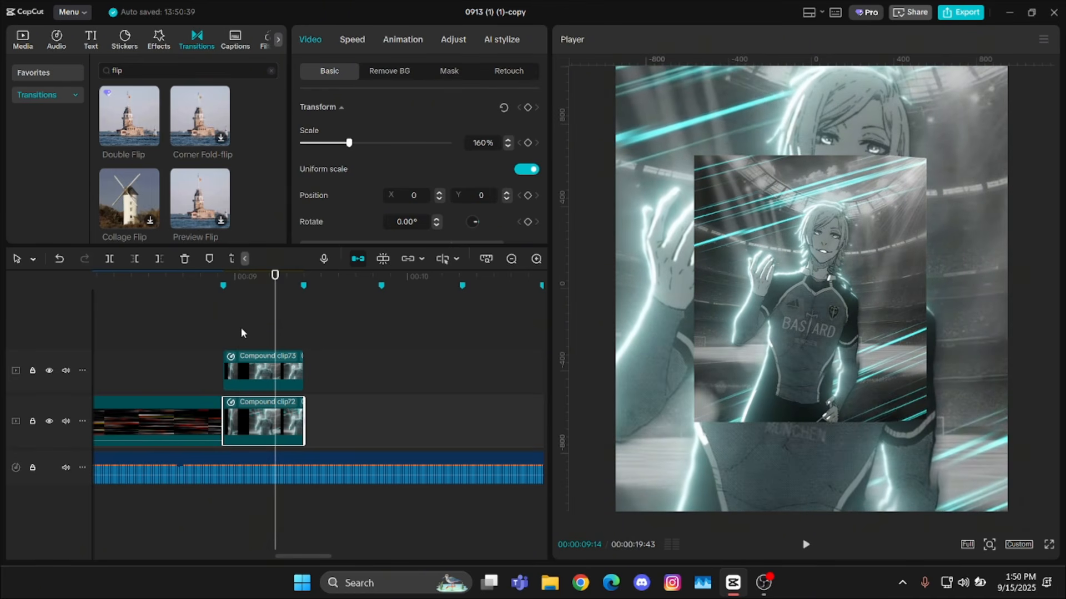
Duplicate the scaled-down compound clip onto the track directly above it, starting at the first marker.
{"action": "left_click", "coordinate": [241, 327]}
{"action": "left_click", "coordinate": [259, 381]}
{"action": "key", "text": "Right"}
{"action": "key", "text": "Right"}
{"action": "key", "text": "Right"}
{"action": "key", "text": "Right"}
{"action": "key", "text": "Right"}
{"action": "key", "text": "Right"}
{"action": "key", "text": "Right"}
{"action": "key", "text": "Right"}
{"action": "key", "text": "Right"}
{"action": "key", "text": "Right"}
{"action": "key", "text": "Right"}
{"action": "key", "text": "Right"}
{"action": "key", "text": "Right"}
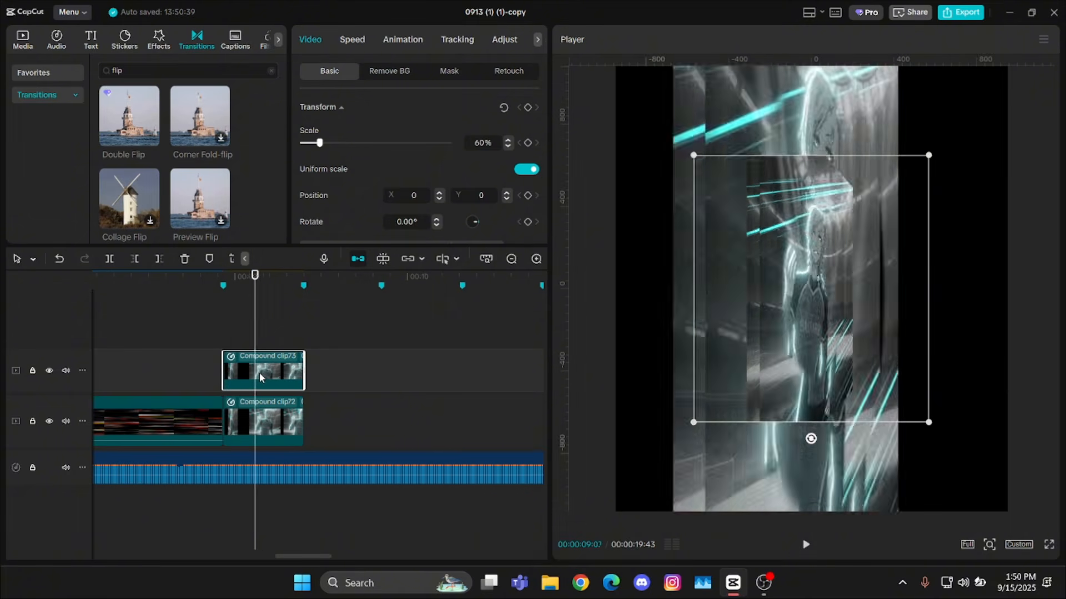
{"action": "key", "text": "Up"}
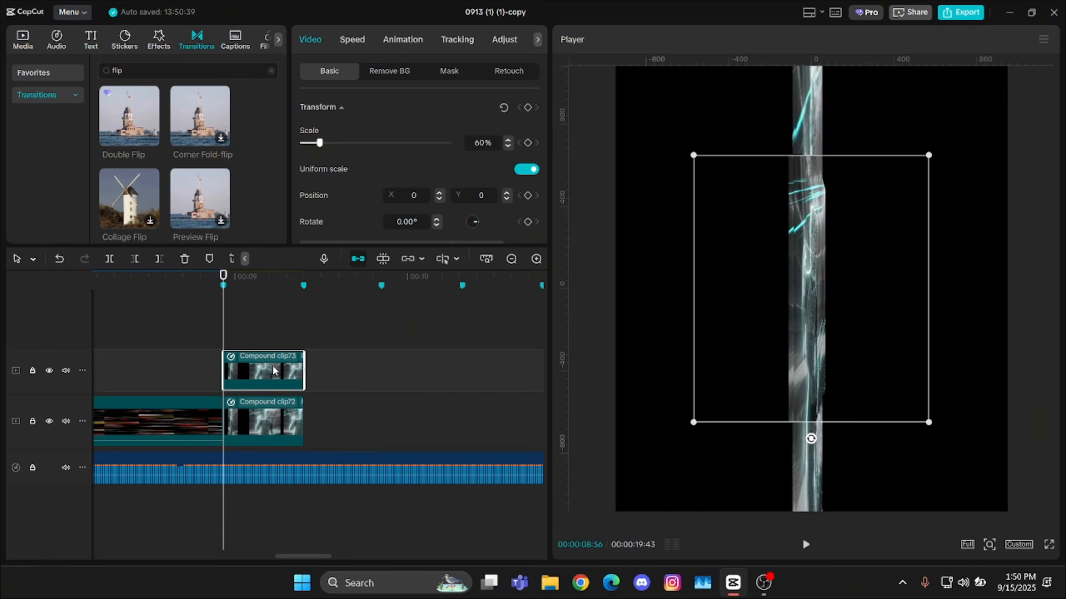
{"action": "key", "text": "ctrl+c"}
{"action": "key", "text": "ctrl+v"}
Flatten the Luma, red, green and blue curves of the lower small copy to zero to turn it black.
{"action": "left_click", "coordinate": [261, 303]}
{"action": "left_click", "coordinate": [280, 386]}
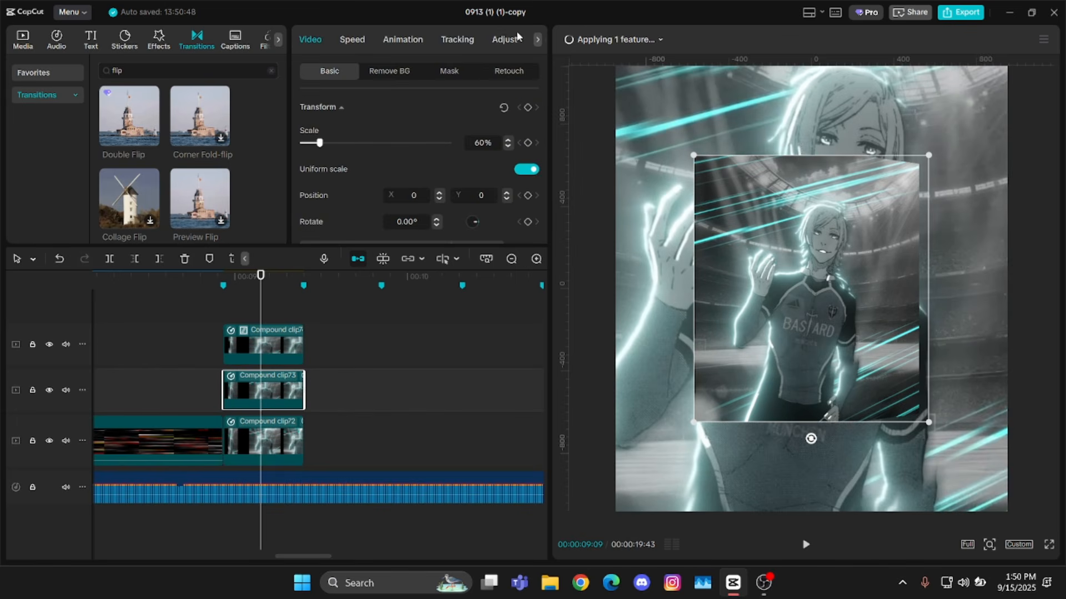
{"action": "left_click", "coordinate": [503, 39]}
{"action": "left_click", "coordinate": [419, 74]}
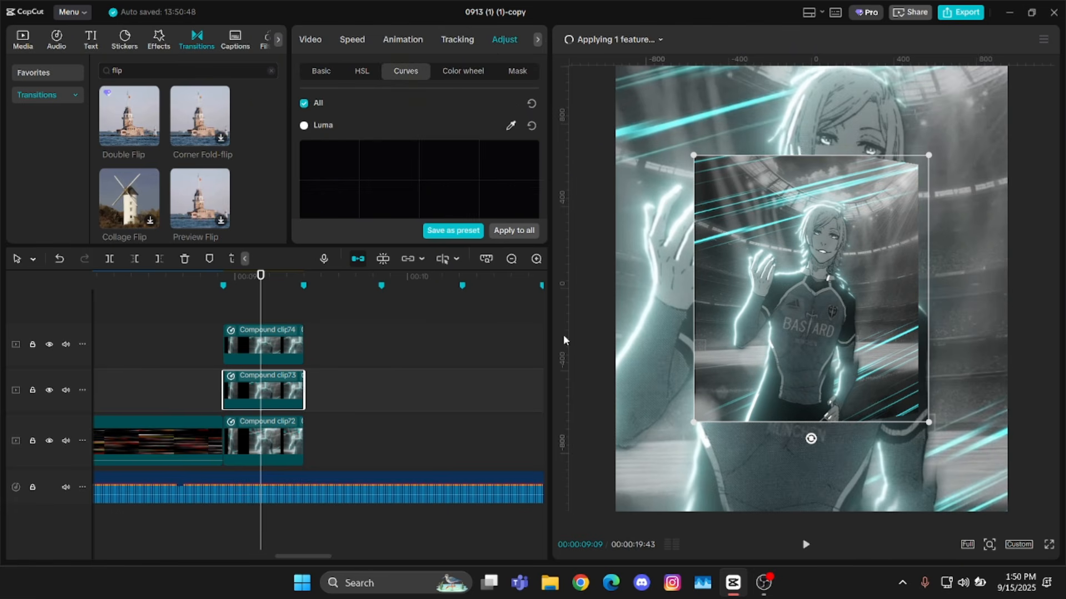
{"action": "scroll", "coordinate": [501, 172], "scroll_direction": "down", "scroll_amount": 3}
{"action": "scroll", "coordinate": [532, 162], "scroll_direction": "down", "scroll_amount": 3}
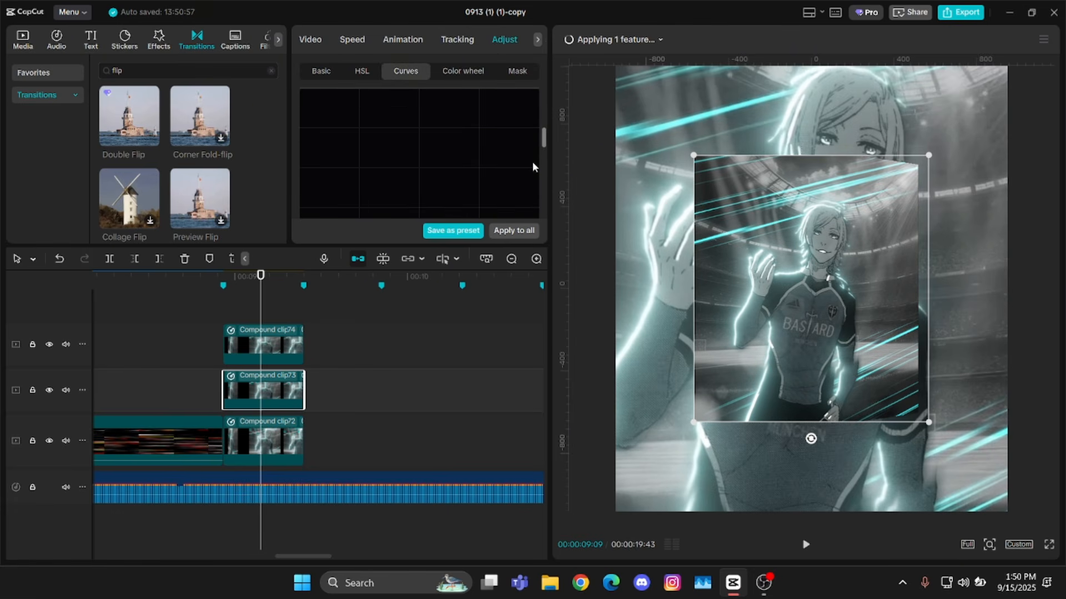
{"action": "scroll", "coordinate": [514, 142], "scroll_direction": "down", "scroll_amount": 3}
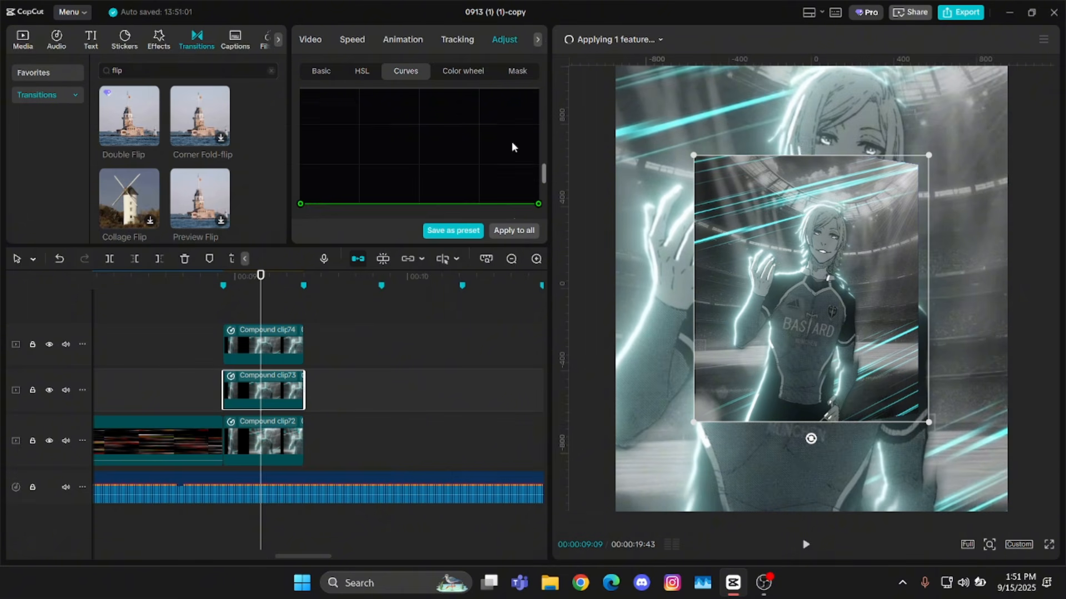
{"action": "scroll", "coordinate": [450, 147], "scroll_direction": "down", "scroll_amount": 2}
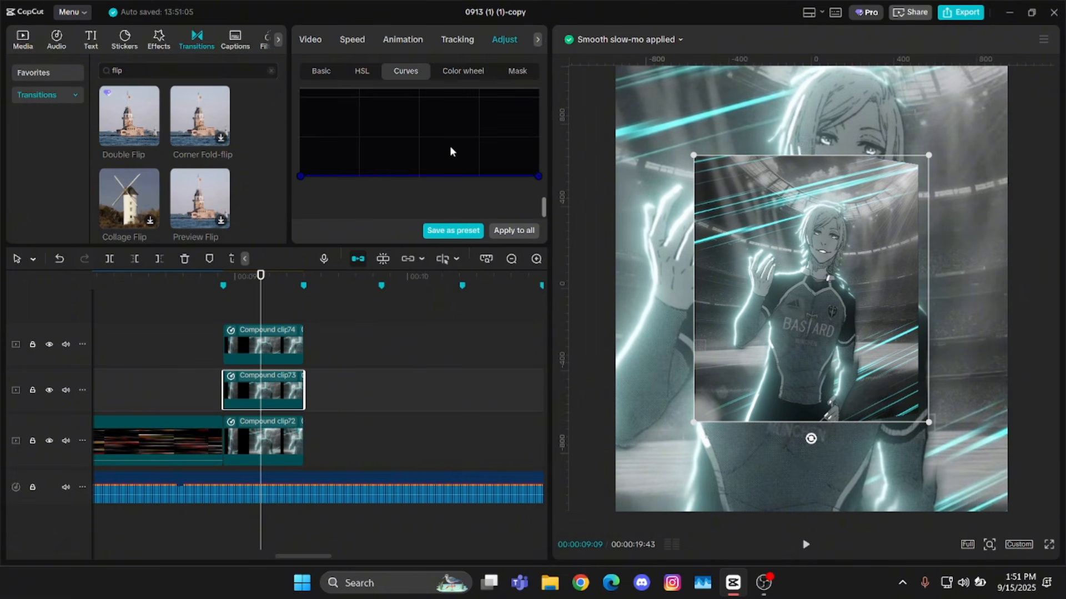
Wrap the darkened middle copy in its own compound clip.
{"action": "key", "text": "alt+g"}
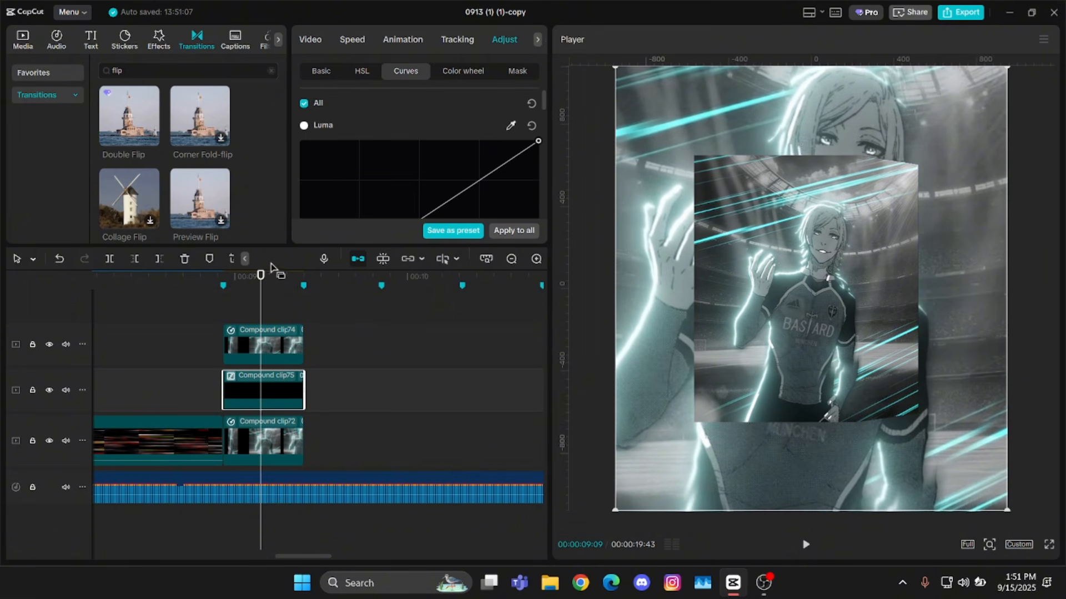
{"action": "left_click", "coordinate": [240, 309]}
{"action": "left_click_drag", "start_coordinate": [241, 310], "coordinate": [255, 305]}
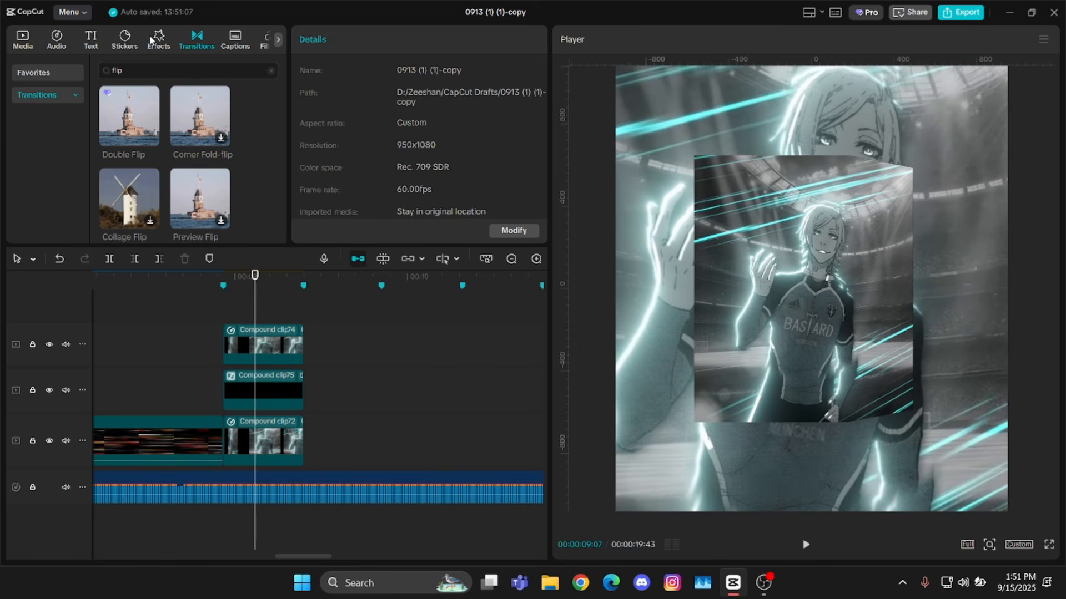
Apply the favourite Blur video effect to the dark middle compound clip and set its Blur to 100.
{"action": "left_click", "coordinate": [156, 40]}
{"action": "left_click", "coordinate": [72, 77]}
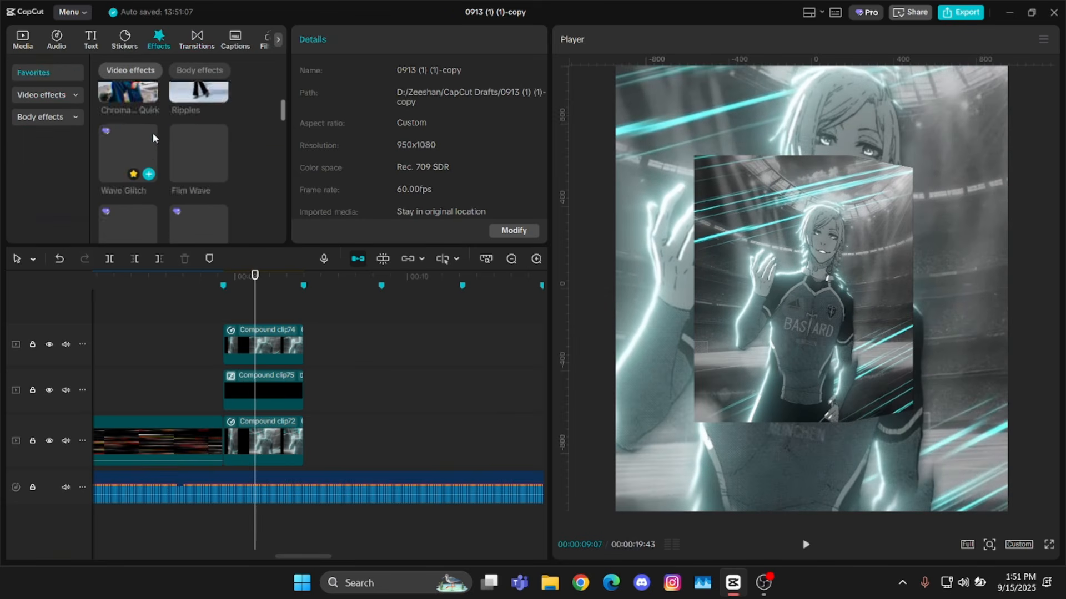
{"action": "scroll", "coordinate": [154, 132], "scroll_direction": "down", "scroll_amount": 5}
{"action": "left_click_drag", "start_coordinate": [203, 191], "coordinate": [303, 391]}
{"action": "left_click_drag", "start_coordinate": [402, 163], "coordinate": [478, 167]}
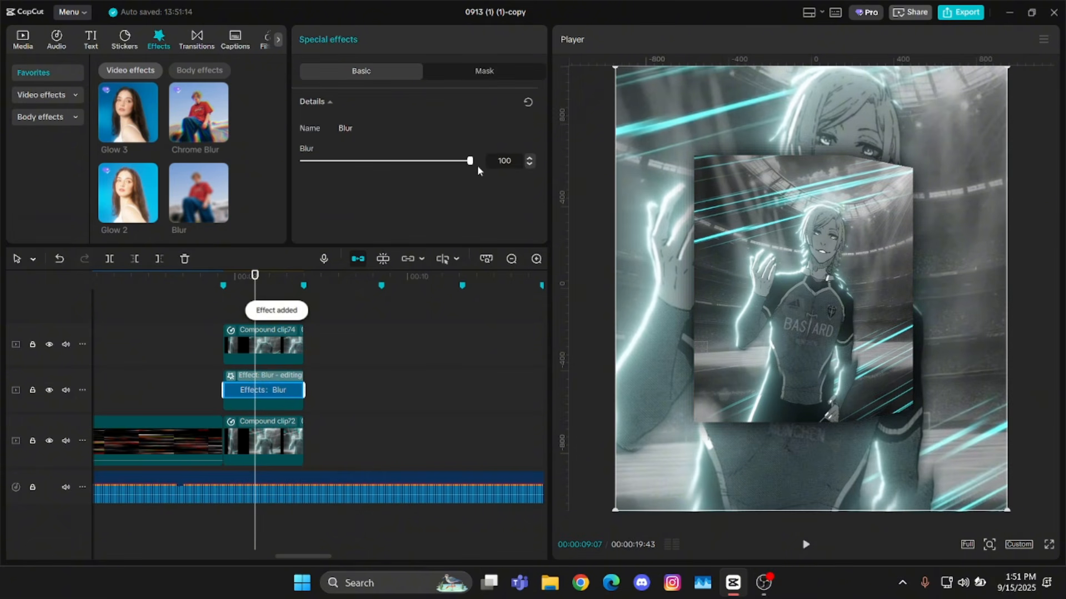
Offset the blurred shadow clip slightly to the left and down, at about X -89, Y -25.
{"action": "left_click", "coordinate": [226, 308]}
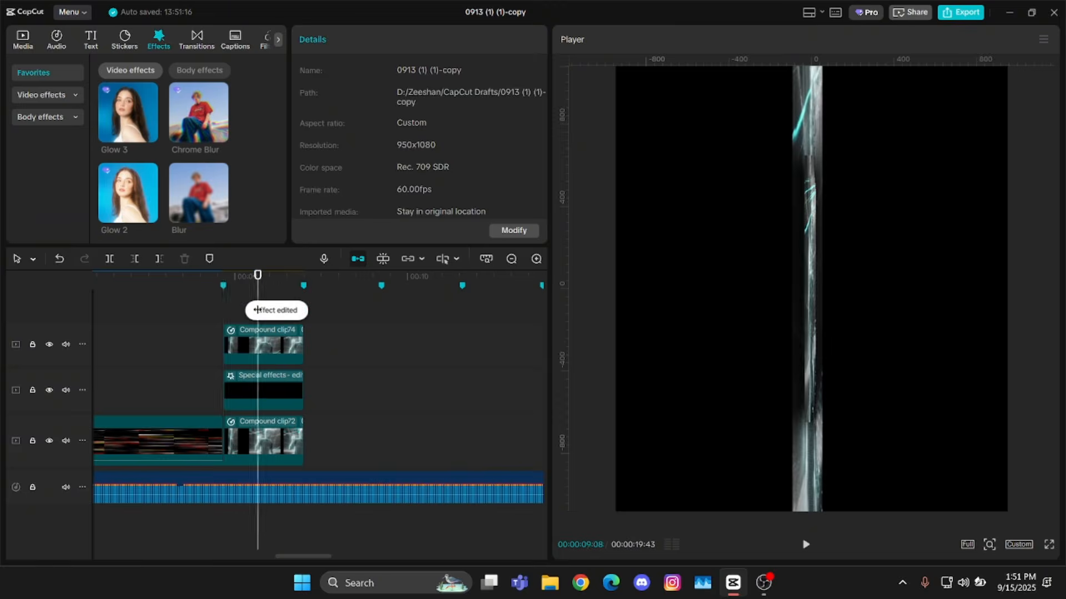
{"action": "left_click", "coordinate": [279, 379]}
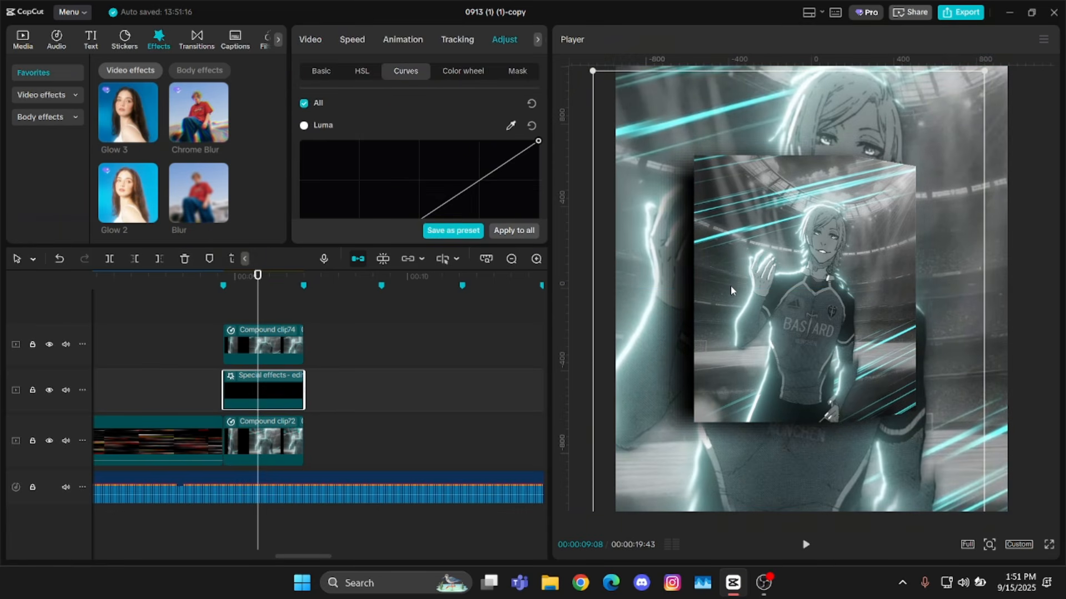
{"action": "left_click_drag", "start_coordinate": [731, 286], "coordinate": [734, 286]}
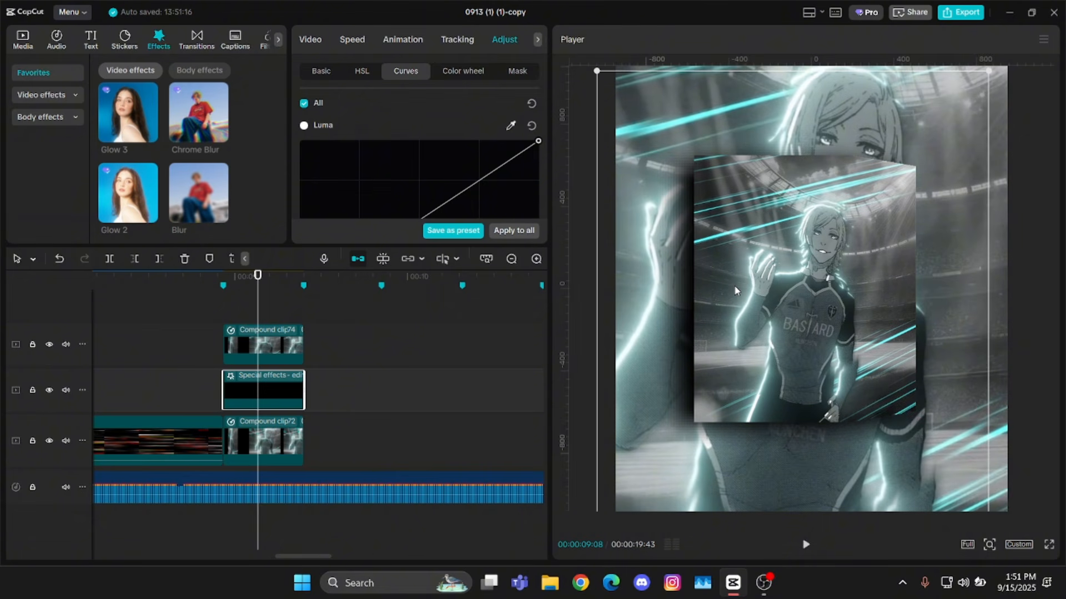
{"action": "left_click", "coordinate": [225, 318]}
{"action": "left_click_drag", "start_coordinate": [225, 317], "coordinate": [250, 317]}
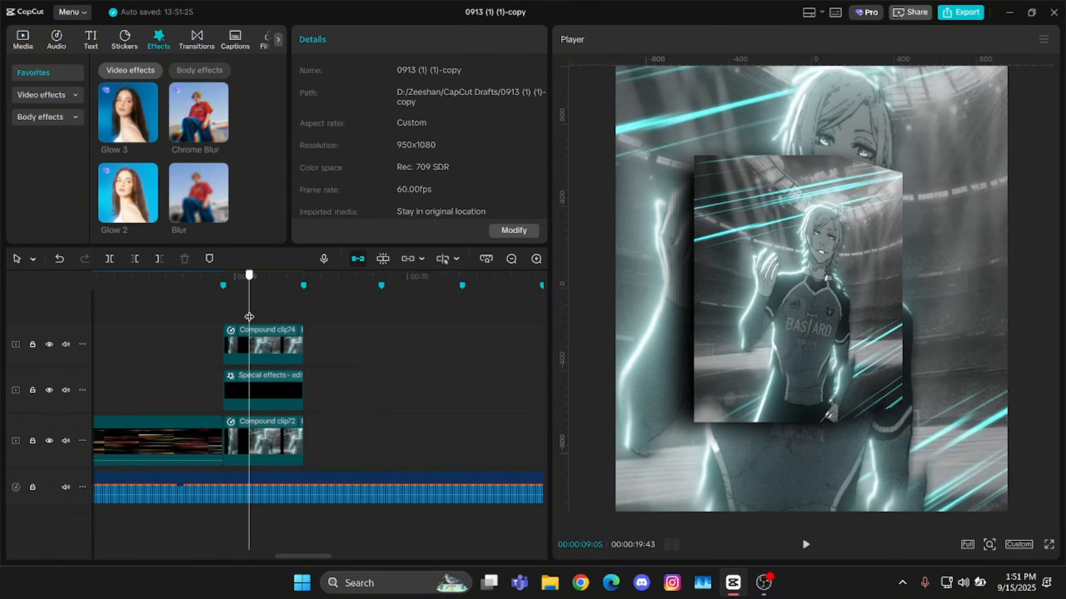
Fine-tune the shadow clip's position to about X -85 and Y -11.
{"action": "left_click", "coordinate": [263, 392]}
{"action": "left_click", "coordinate": [314, 42]}
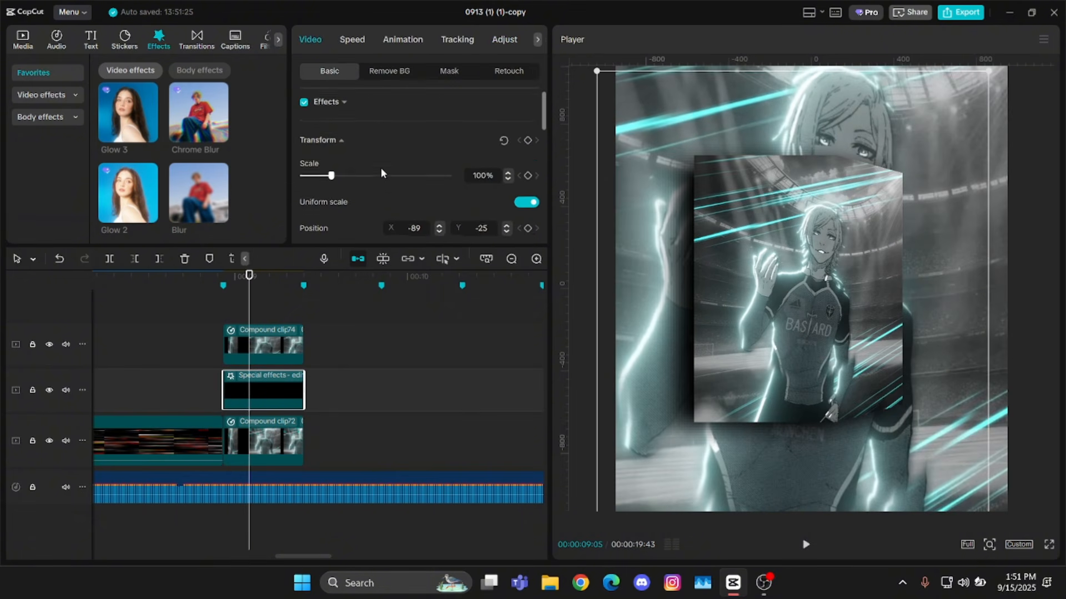
{"action": "scroll", "coordinate": [410, 182], "scroll_direction": "down", "scroll_amount": 2}
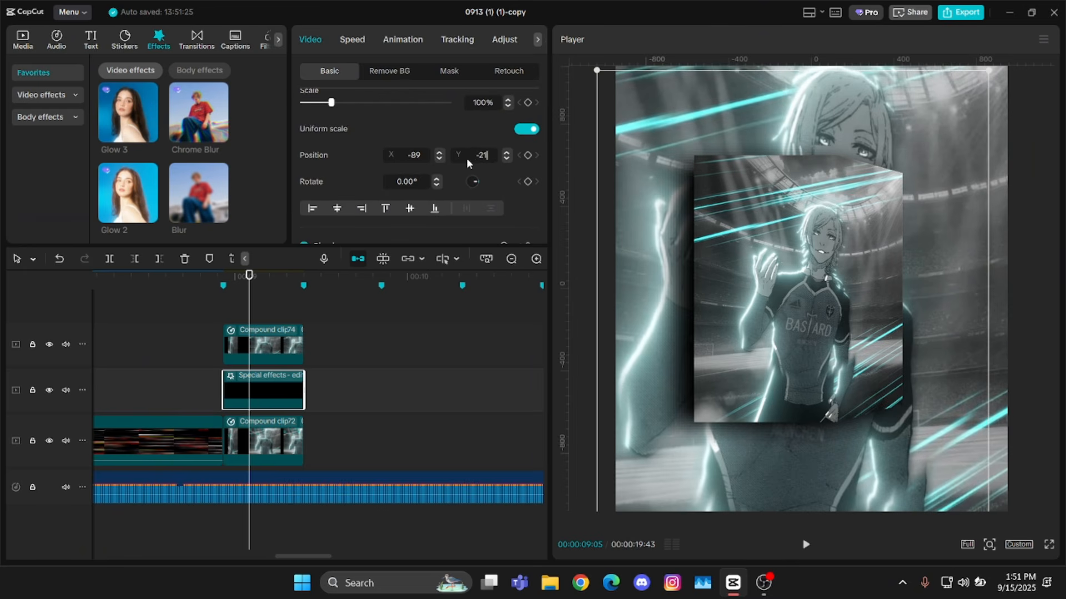
{"action": "scroll", "coordinate": [467, 160], "scroll_direction": "up", "scroll_amount": 12}
{"action": "scroll", "coordinate": [467, 160], "scroll_direction": "down", "scroll_amount": 2}
{"action": "scroll", "coordinate": [411, 153], "scroll_direction": "up", "scroll_amount": 4}
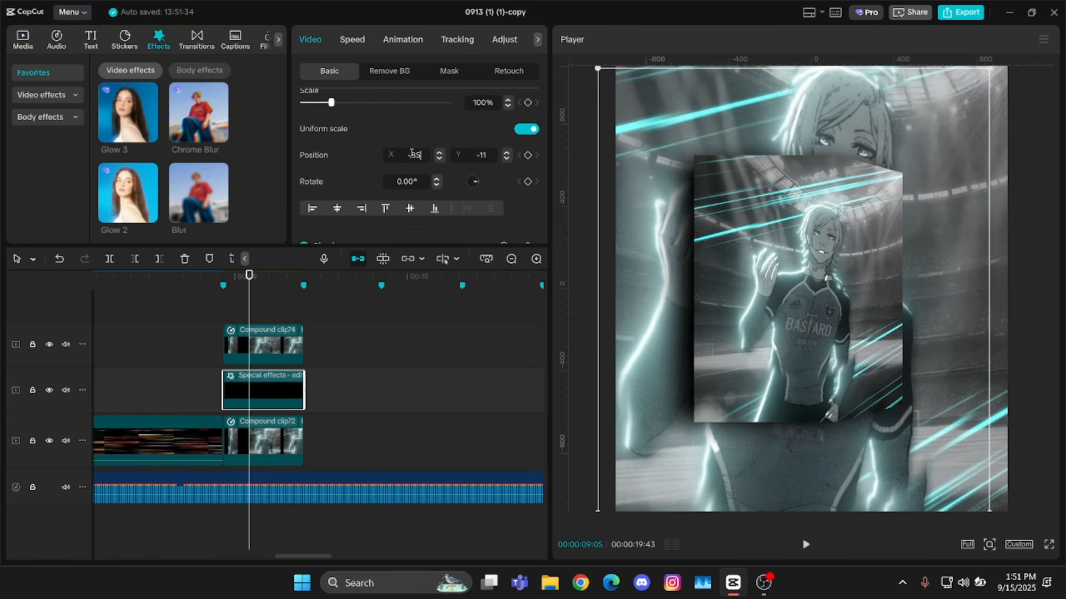
Duplicate the topmost small flip clip onto a new track above it.
{"action": "left_click", "coordinate": [235, 302]}
{"action": "mouse_move", "coordinate": [250, 312]}
{"action": "left_mouse_down"}
{"action": "mouse_move", "coordinate": [266, 315]}
{"action": "mouse_move", "coordinate": [239, 317]}
{"action": "mouse_move", "coordinate": [269, 317]}
{"action": "left_mouse_up"}
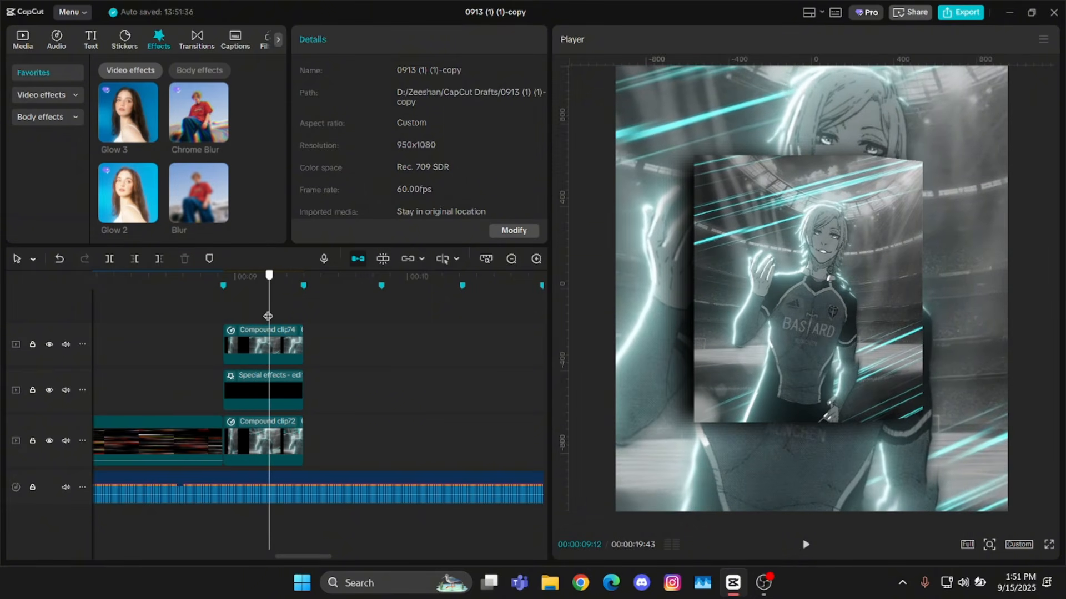
{"action": "left_click", "coordinate": [257, 355]}
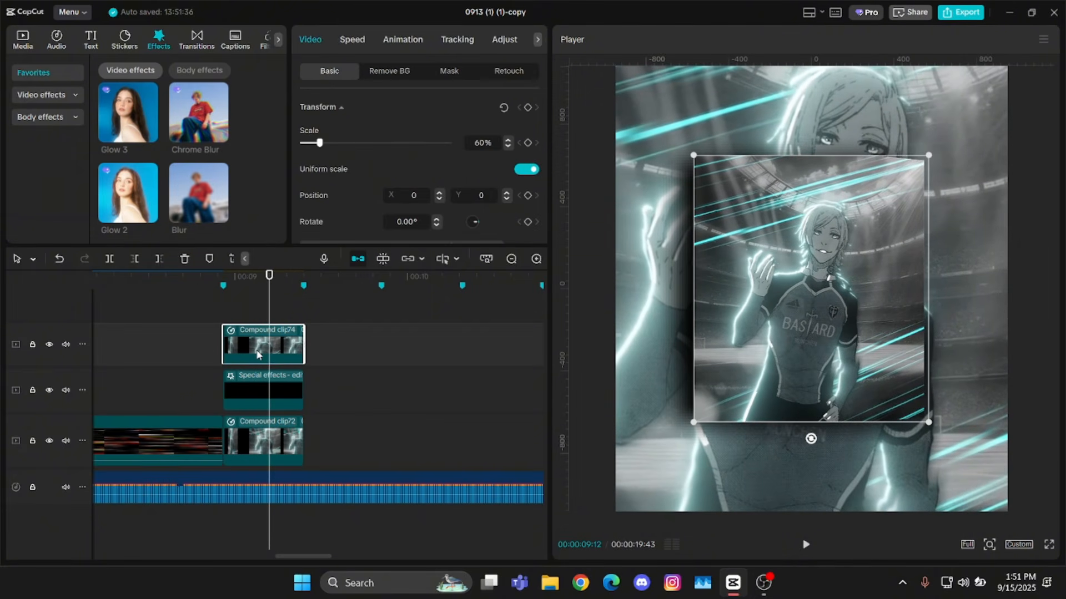
{"action": "key", "text": "ctrl+v"}
Whiten the flip clip directly below the topmost copy by moving its Luma curve's white point to the far dark end.
{"action": "left_click", "coordinate": [257, 387]}
{"action": "left_click", "coordinate": [257, 291]}
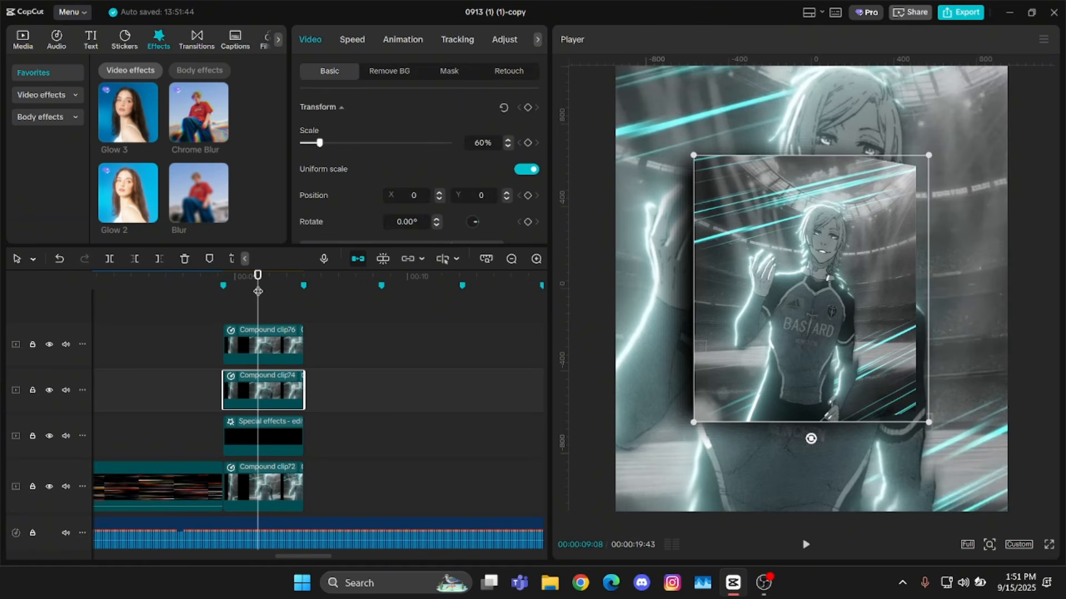
{"action": "left_click", "coordinate": [505, 39]}
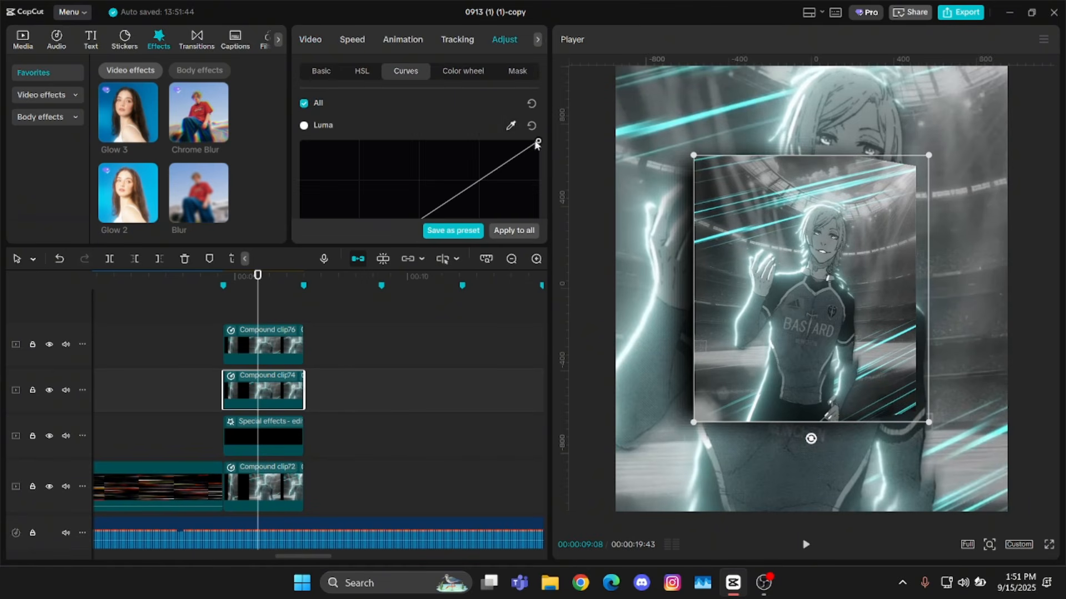
{"action": "left_click_drag", "start_coordinate": [537, 143], "coordinate": [332, 141]}
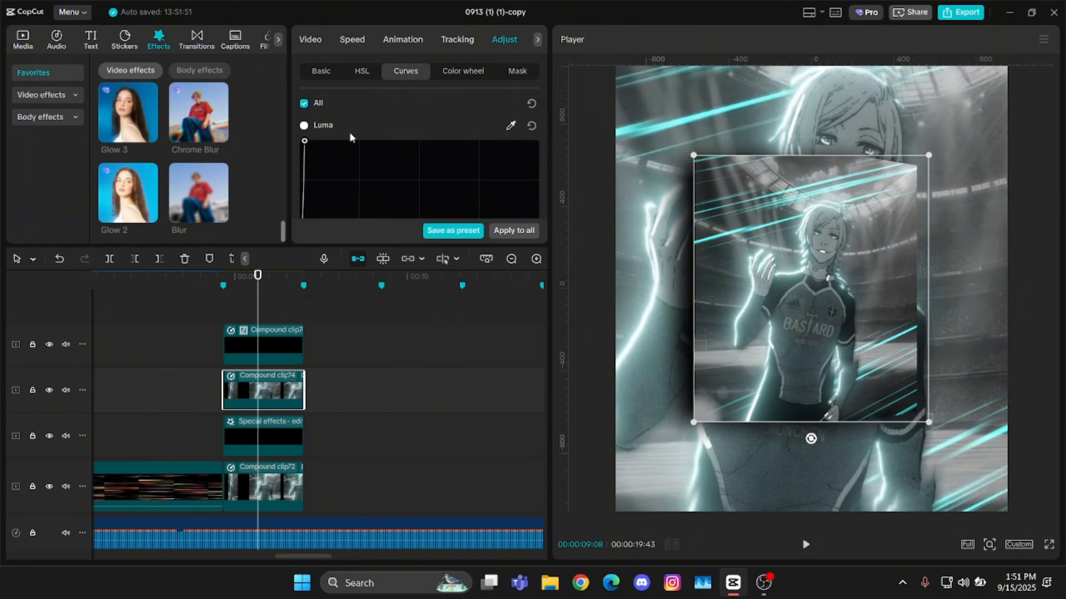
{"action": "scroll", "coordinate": [361, 138], "scroll_direction": "down", "scroll_amount": 2}
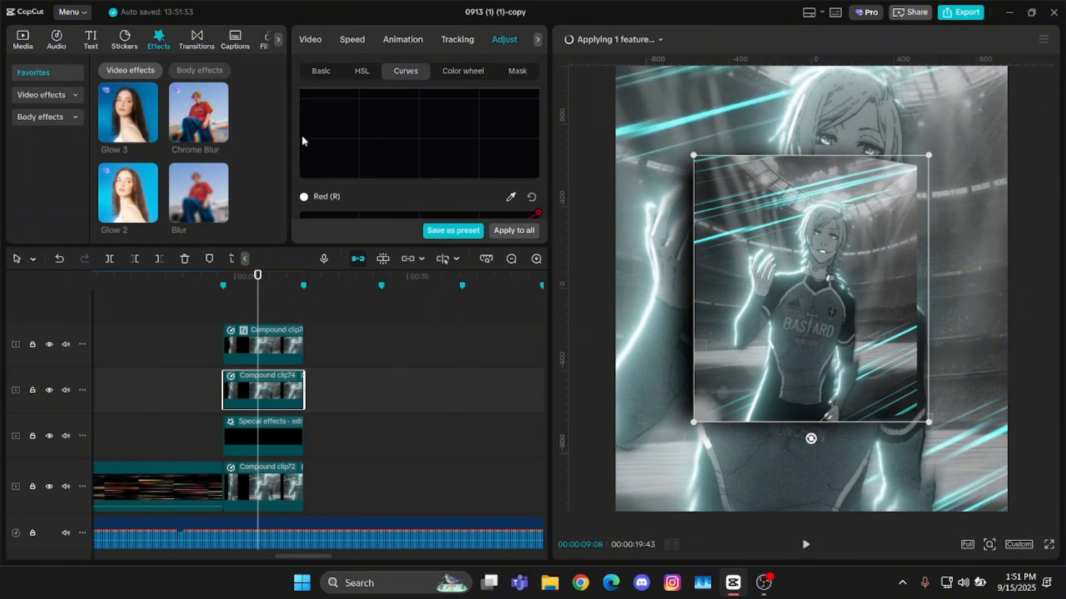
{"action": "scroll", "coordinate": [306, 158], "scroll_direction": "up", "scroll_amount": 2}
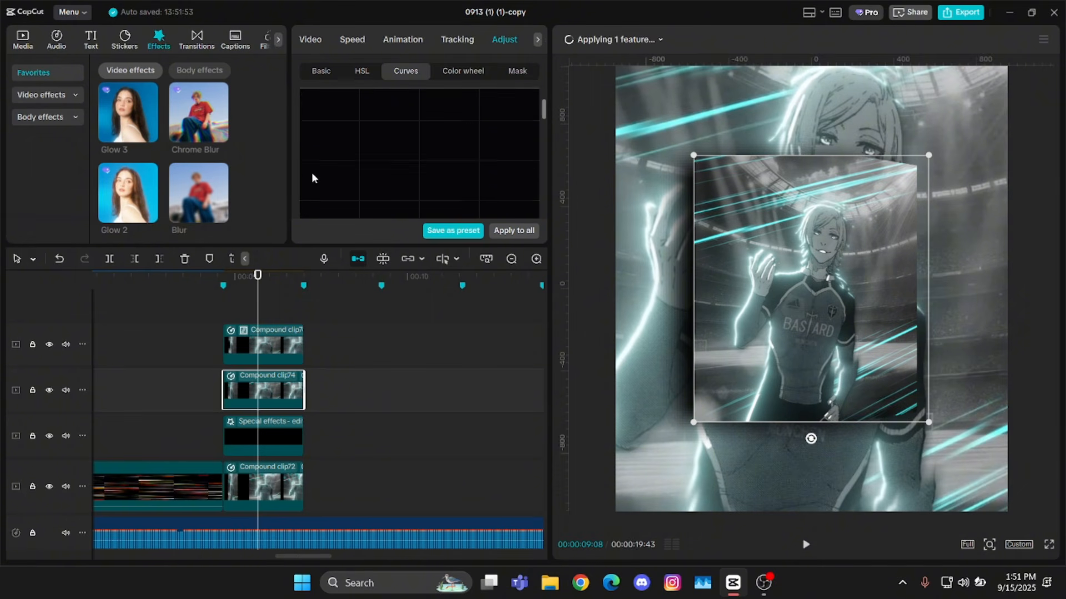
Set the Exposure of the whitened flip clip to 50.
{"action": "left_click", "coordinate": [335, 72]}
{"action": "scroll", "coordinate": [422, 149], "scroll_direction": "down", "scroll_amount": 5}
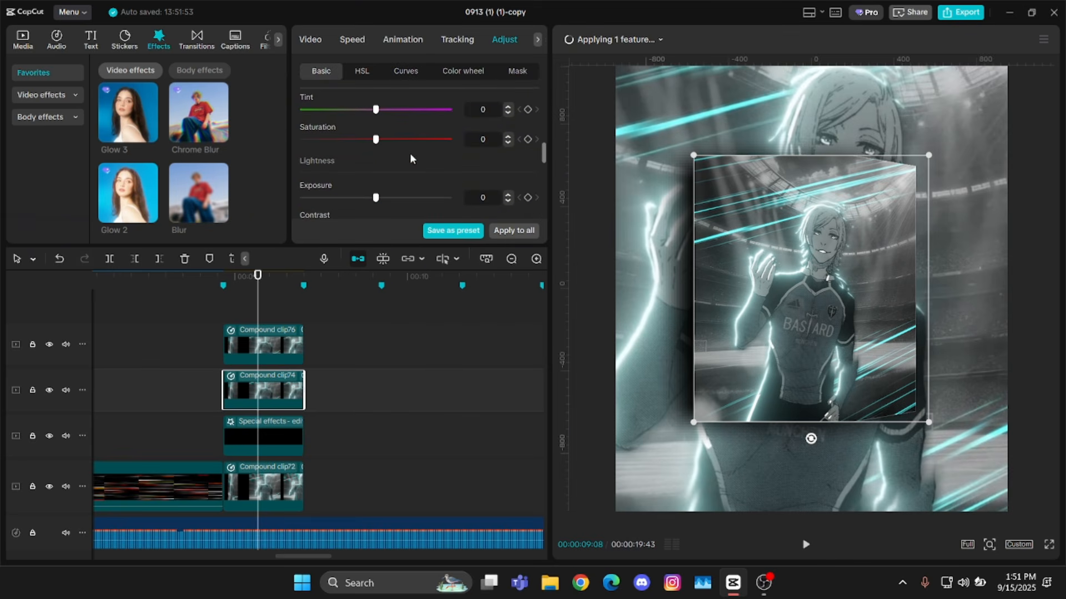
{"action": "scroll", "coordinate": [374, 152], "scroll_direction": "down", "scroll_amount": 3}
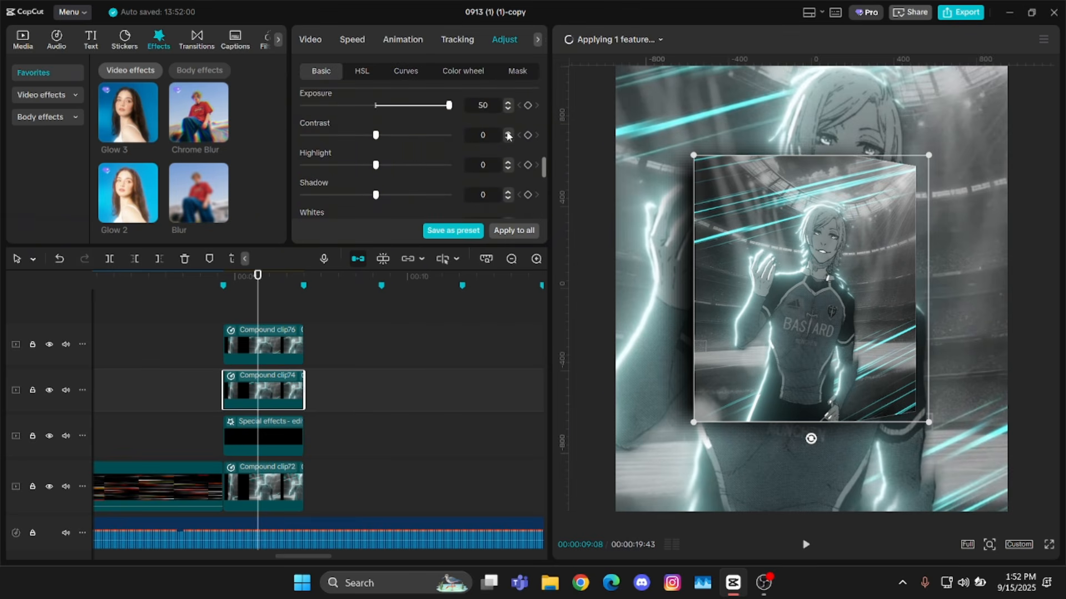
{"action": "left_click", "coordinate": [255, 303]}
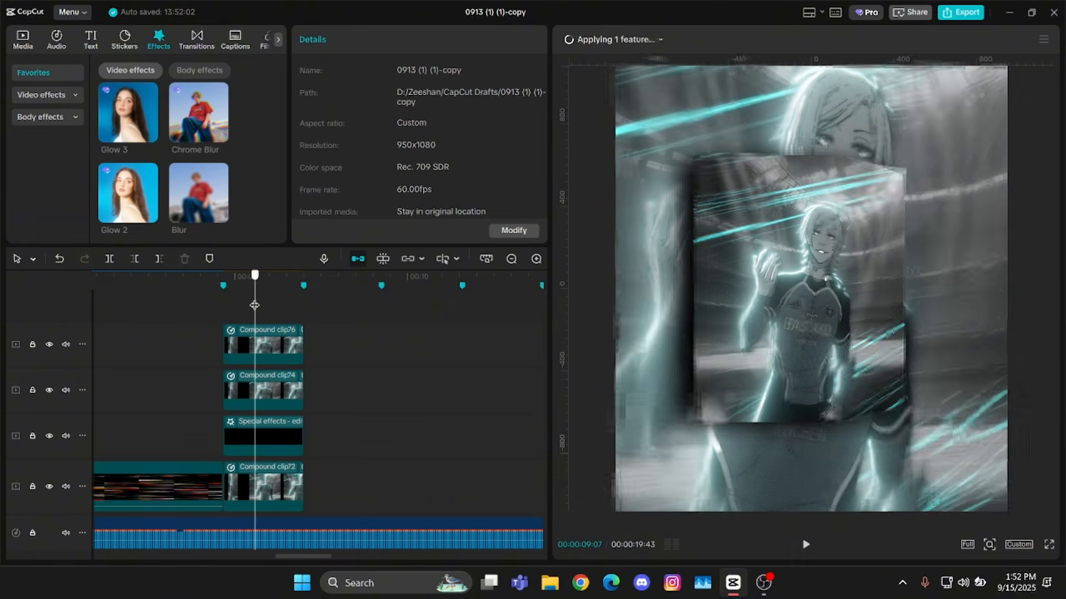
Convert the whitened clip below the topmost copy into a compound clip.
{"action": "left_click", "coordinate": [271, 405]}
{"action": "key", "text": "alt+g"}
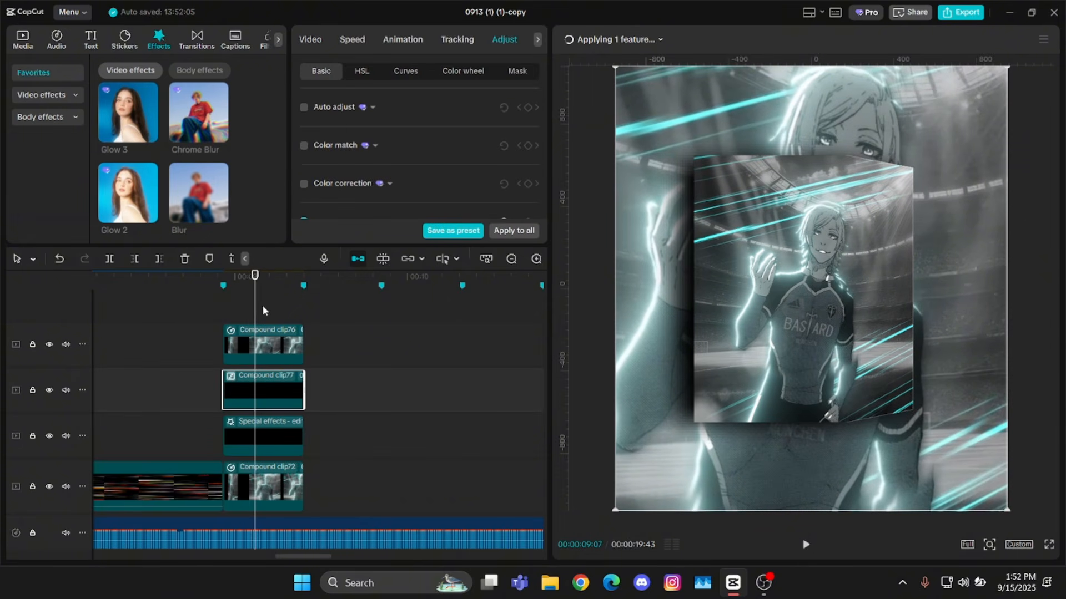
{"action": "left_click", "coordinate": [263, 307]}
{"action": "left_click", "coordinate": [268, 384]}
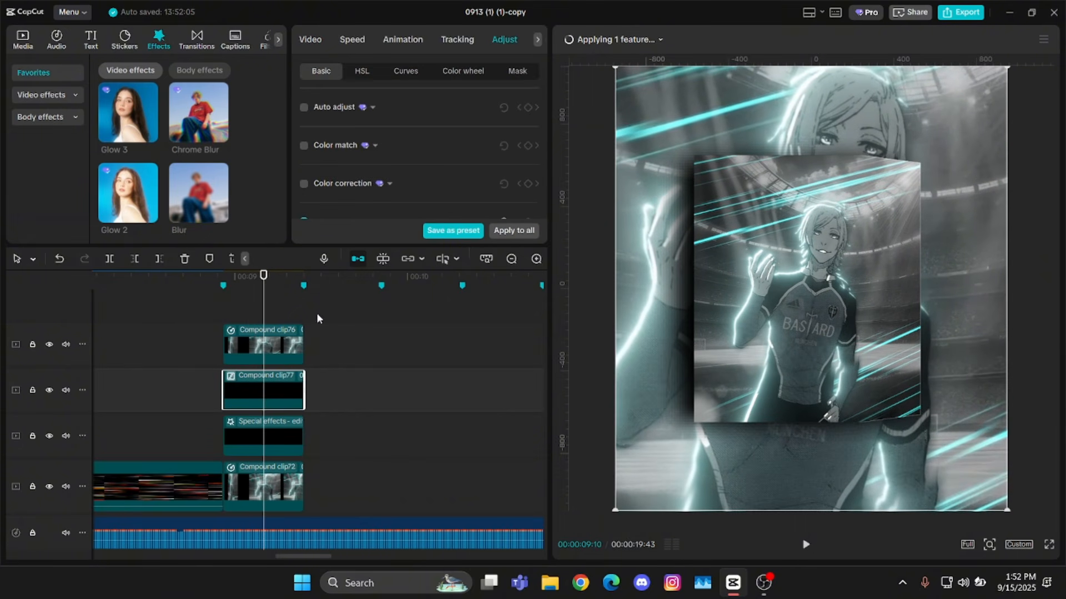
Scale the white compound clip to 101% so it forms a thin outline around the foreground image.
{"action": "left_click", "coordinate": [309, 40]}
{"action": "scroll", "coordinate": [482, 142], "scroll_direction": "up", "scroll_amount": 1}
{"action": "scroll", "coordinate": [482, 142], "scroll_direction": "down", "scroll_amount": 1}
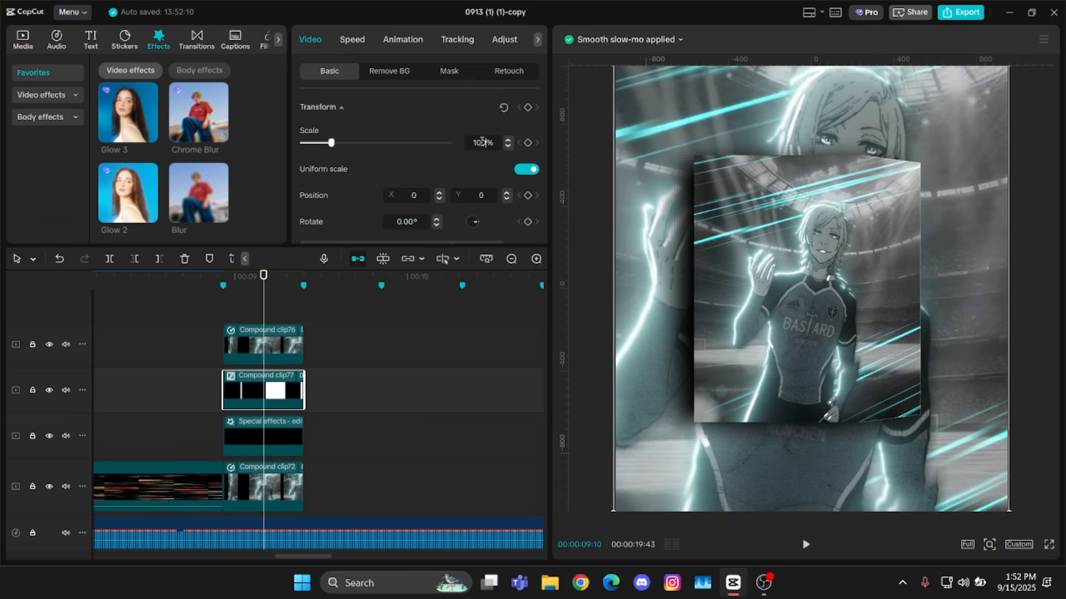
{"action": "scroll", "coordinate": [483, 141], "scroll_direction": "up", "scroll_amount": 2}
{"action": "scroll", "coordinate": [481, 142], "scroll_direction": "up", "scroll_amount": 3}
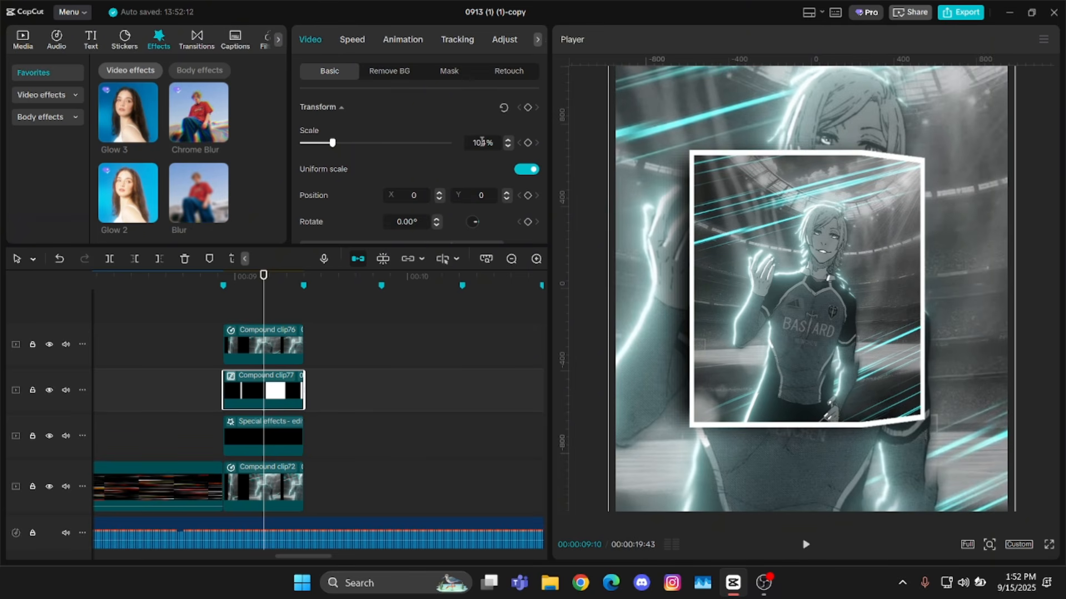
{"action": "scroll", "coordinate": [482, 142], "scroll_direction": "down", "scroll_amount": 4}
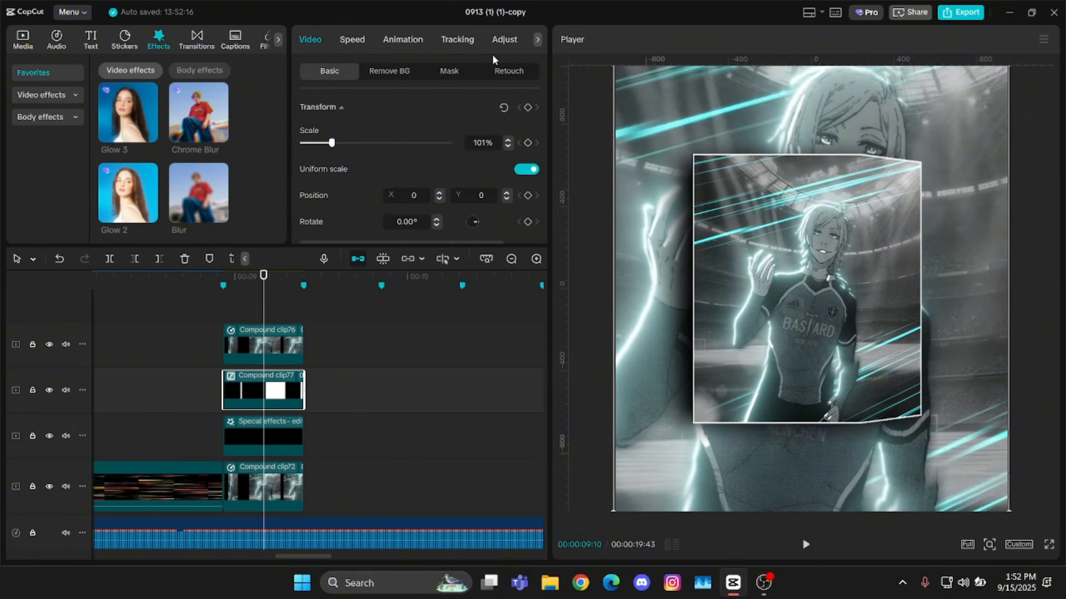
{"action": "scroll", "coordinate": [464, 42], "scroll_direction": "down", "scroll_amount": 1}
Tint the white outline clip cyan by lowering the upper end of its Red curve.
{"action": "left_click", "coordinate": [458, 46]}
{"action": "left_click", "coordinate": [420, 72]}
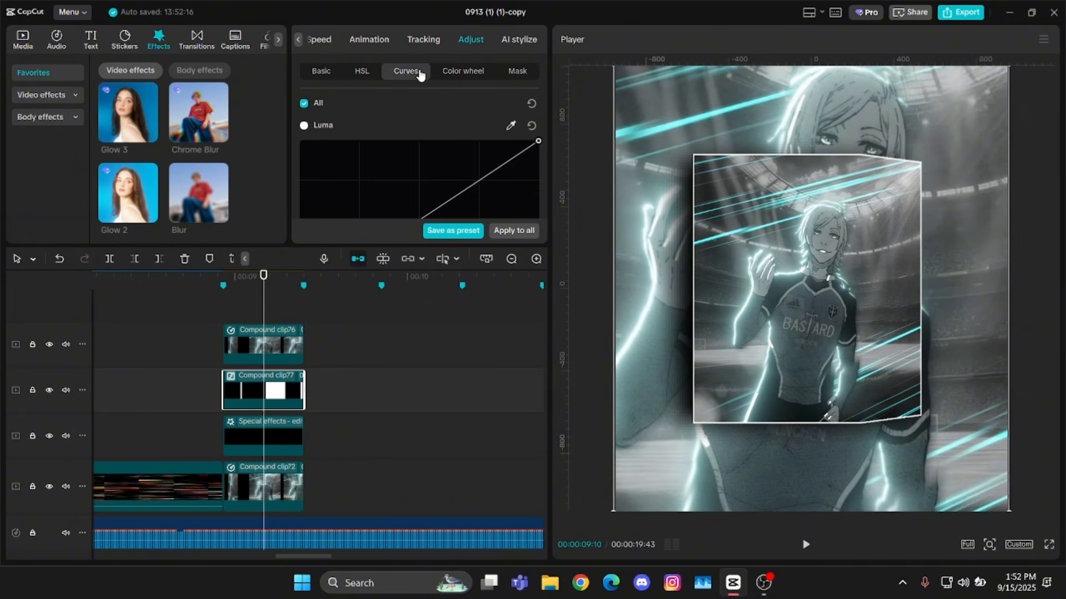
{"action": "scroll", "coordinate": [543, 105], "scroll_direction": "down", "scroll_amount": 5}
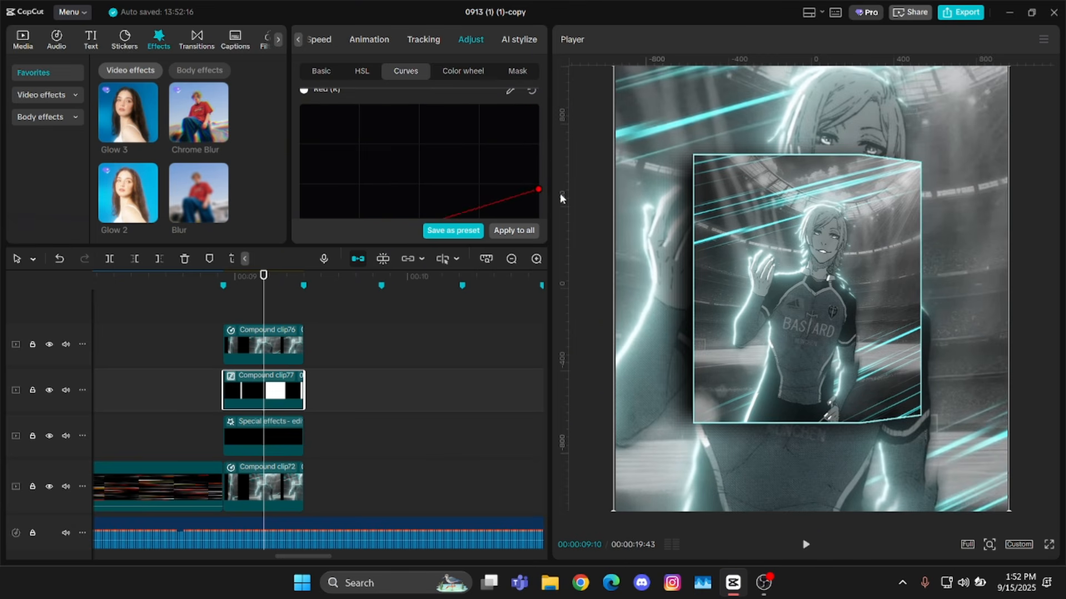
{"action": "left_click_drag", "start_coordinate": [560, 194], "coordinate": [611, 189]}
Duplicate the topmost flip clip directly after itself, starting at the next beat marker.
{"action": "left_click", "coordinate": [231, 309]}
{"action": "left_click_drag", "start_coordinate": [230, 312], "coordinate": [283, 417]}
{"action": "scroll", "coordinate": [347, 342], "scroll_direction": "down", "scroll_amount": 1}
{"action": "left_click", "coordinate": [278, 328]}
{"action": "left_click", "coordinate": [277, 332]}
{"action": "key", "text": "ctrl+c"}
{"action": "key", "text": "ctrl+v"}
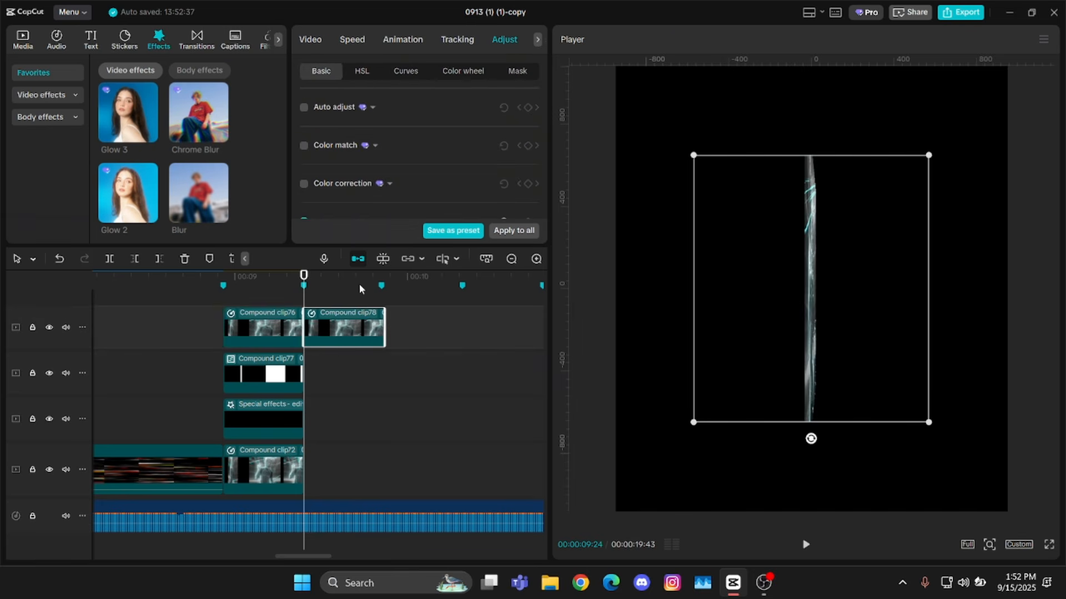
Retime the duplicated flip clip with its speed handles so it ends at the following beat marker.
{"action": "left_click_drag", "start_coordinate": [361, 284], "coordinate": [381, 314]}
{"action": "key", "text": "ctrl+r"}
{"action": "scroll", "coordinate": [389, 311], "scroll_direction": "up", "scroll_amount": 3}
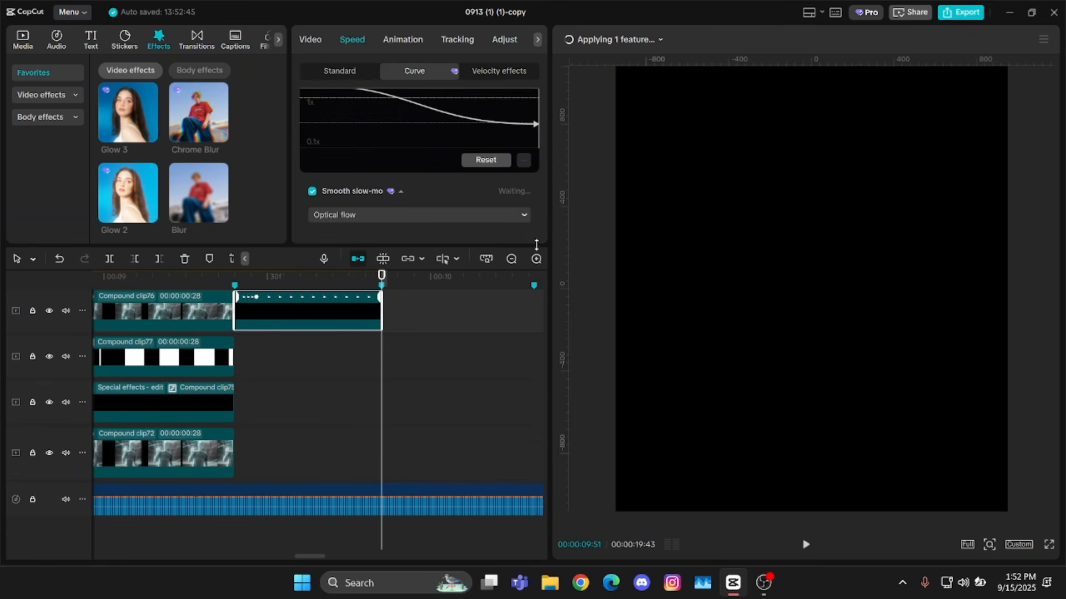
{"action": "scroll", "coordinate": [331, 298], "scroll_direction": "down", "scroll_amount": 3}
{"action": "scroll", "coordinate": [365, 307], "scroll_direction": "up", "scroll_amount": 1}
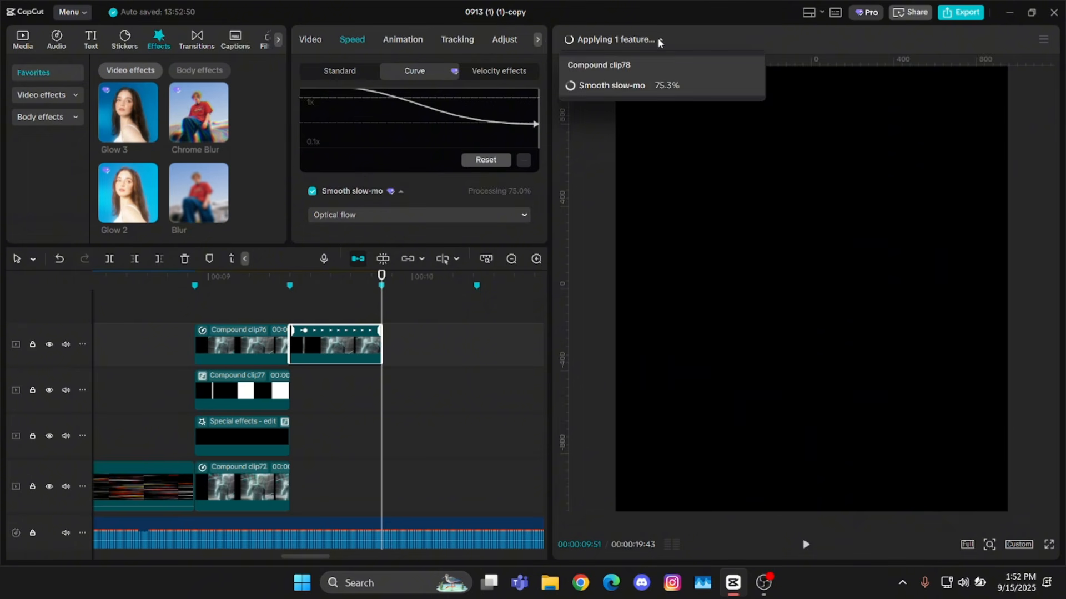
Mirror the duplicated flip clip and scrub through it to check the flip direction.
{"action": "left_click", "coordinate": [335, 281]}
{"action": "left_click", "coordinate": [245, 258]}
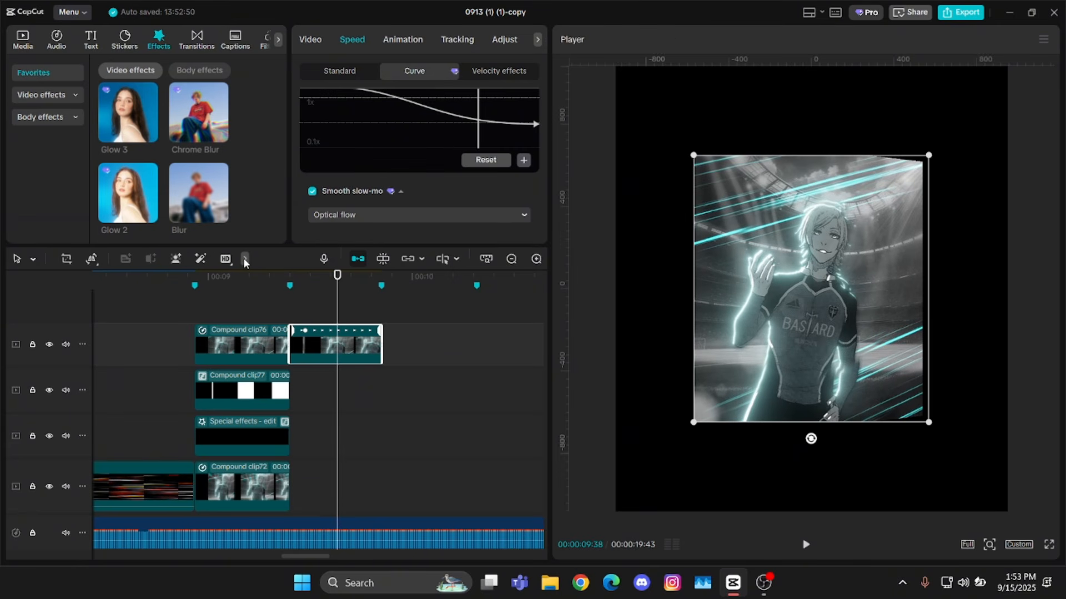
{"action": "left_click", "coordinate": [91, 261]}
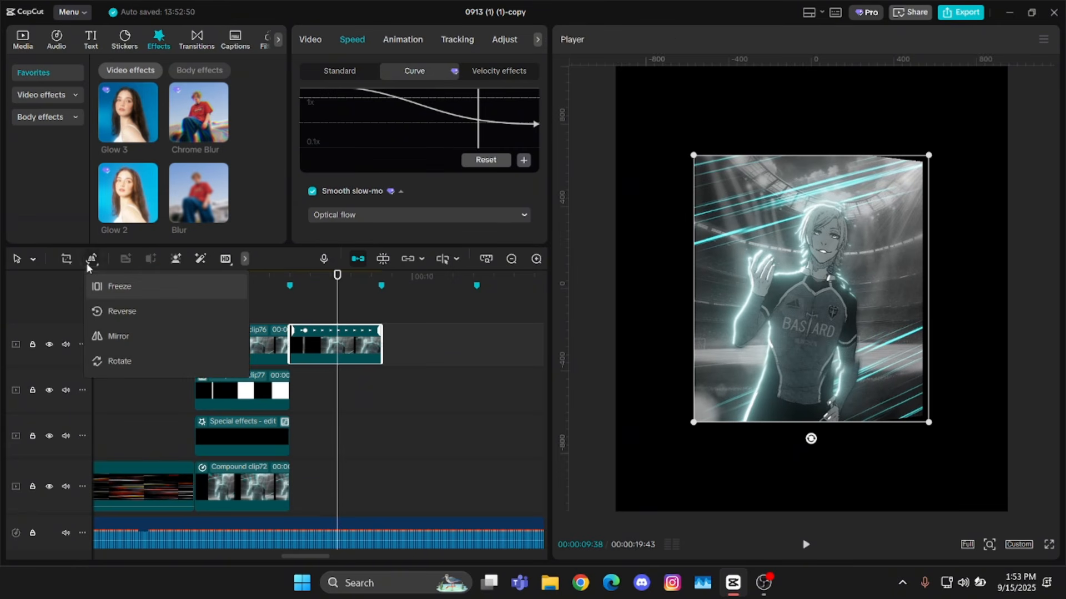
{"action": "left_click", "coordinate": [123, 337]}
{"action": "left_click", "coordinate": [300, 302]}
{"action": "left_click_drag", "start_coordinate": [301, 302], "coordinate": [334, 303]}
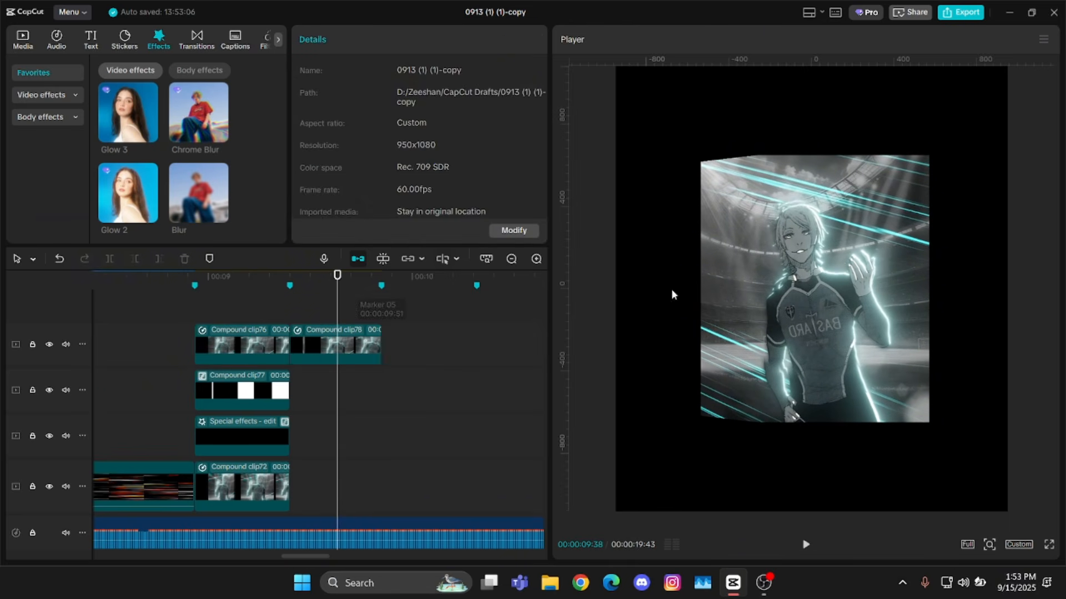
Open the duplicated compound clip and replace both images inside it with 0913 (1) (1)(1).png.
{"action": "double_click", "coordinate": [340, 341]}
{"action": "left_click", "coordinate": [23, 33]}
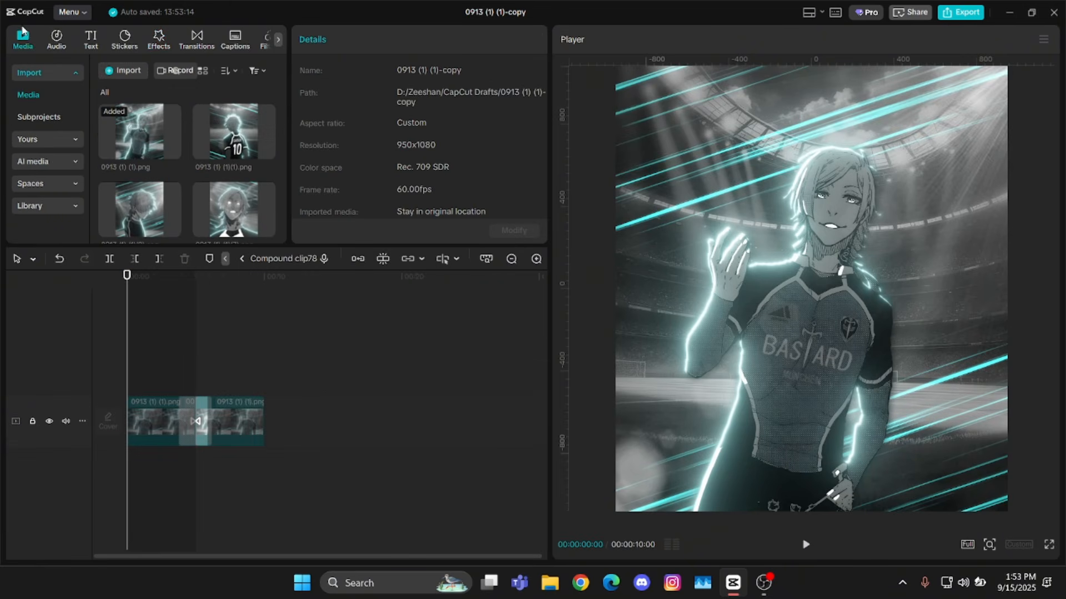
{"action": "left_click_drag", "start_coordinate": [226, 149], "coordinate": [154, 403]}
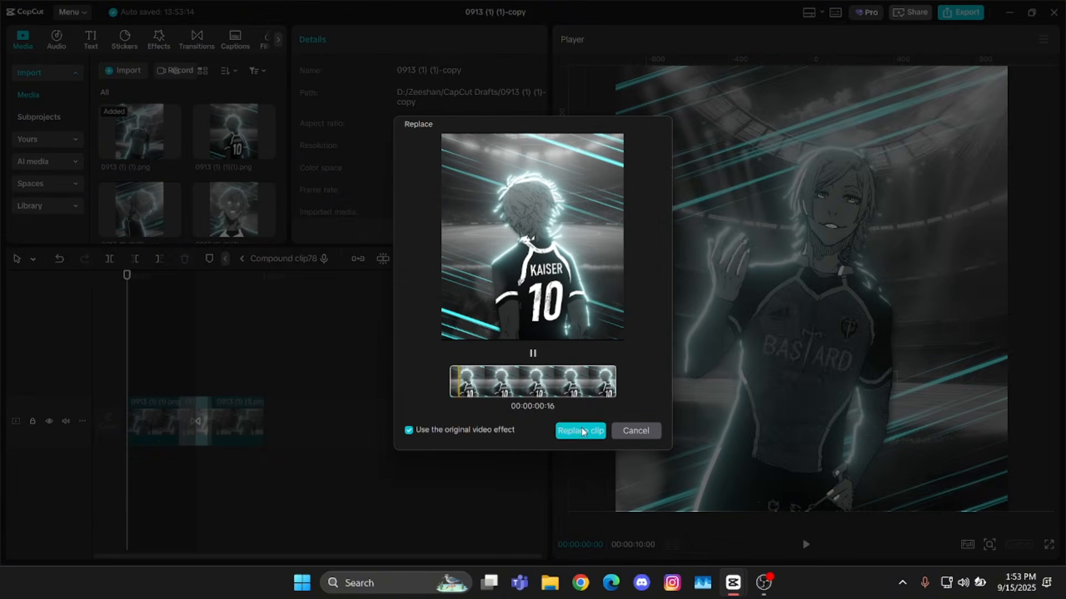
{"action": "left_click", "coordinate": [582, 430]}
{"action": "left_click_drag", "start_coordinate": [240, 322], "coordinate": [251, 412]}
{"action": "left_click", "coordinate": [581, 431]}
Mirror the first replaced image inside the compound clip and check the second image's orientation.
{"action": "left_click", "coordinate": [162, 356]}
{"action": "left_click", "coordinate": [147, 409]}
{"action": "scroll", "coordinate": [96, 260], "scroll_direction": "down", "scroll_amount": 3}
{"action": "left_click", "coordinate": [96, 259]}
{"action": "left_click", "coordinate": [223, 361]}
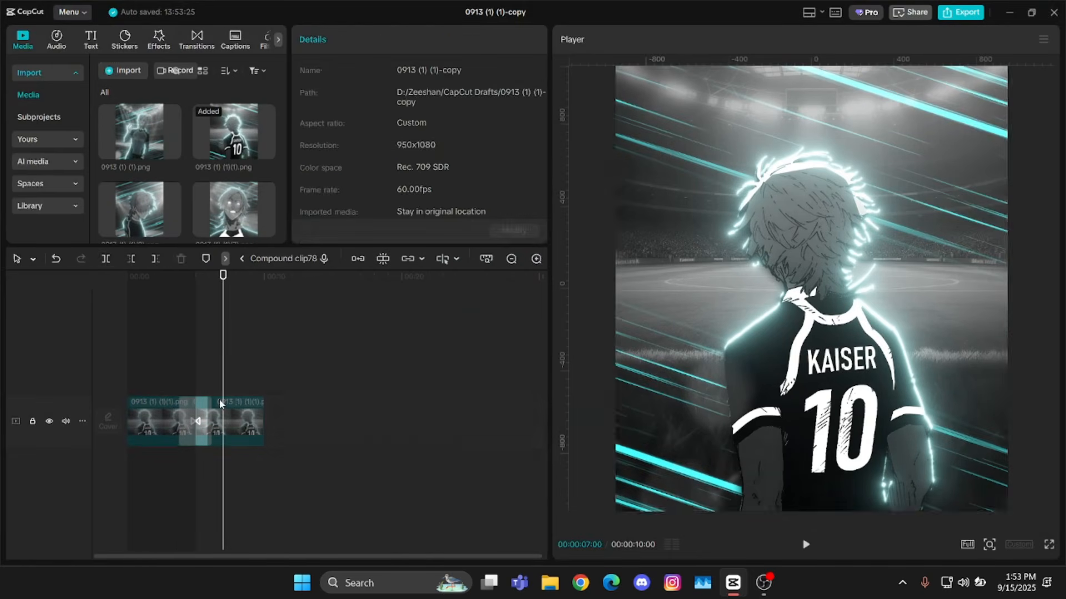
{"action": "left_click", "coordinate": [219, 401]}
{"action": "left_click", "coordinate": [241, 260]}
{"action": "left_click", "coordinate": [222, 410]}
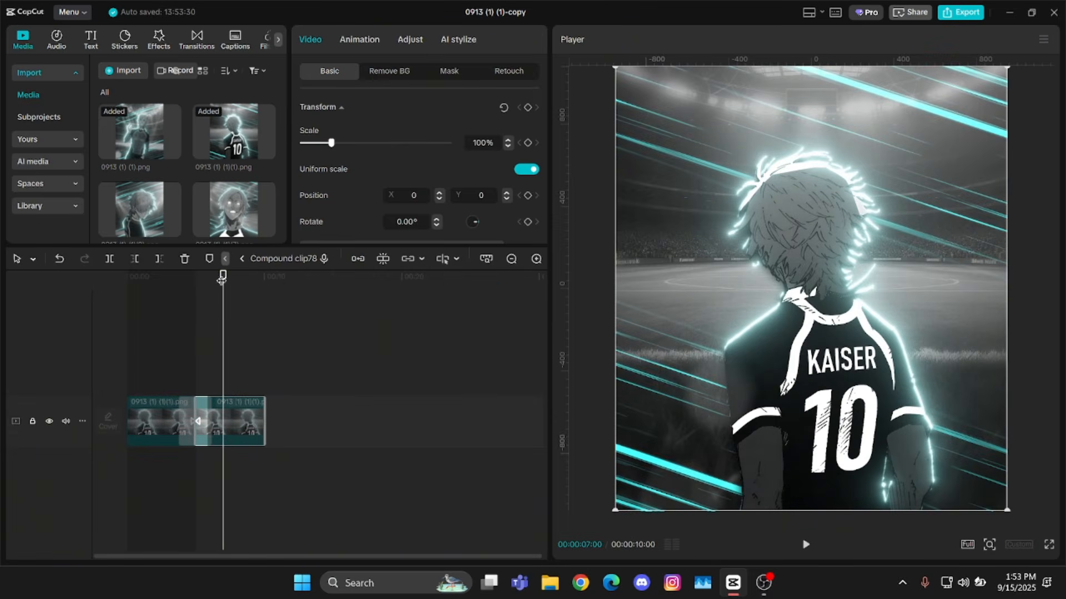
Preview the two images, return to the main timeline and scrub through the second flip clip.
{"action": "left_click", "coordinate": [152, 366]}
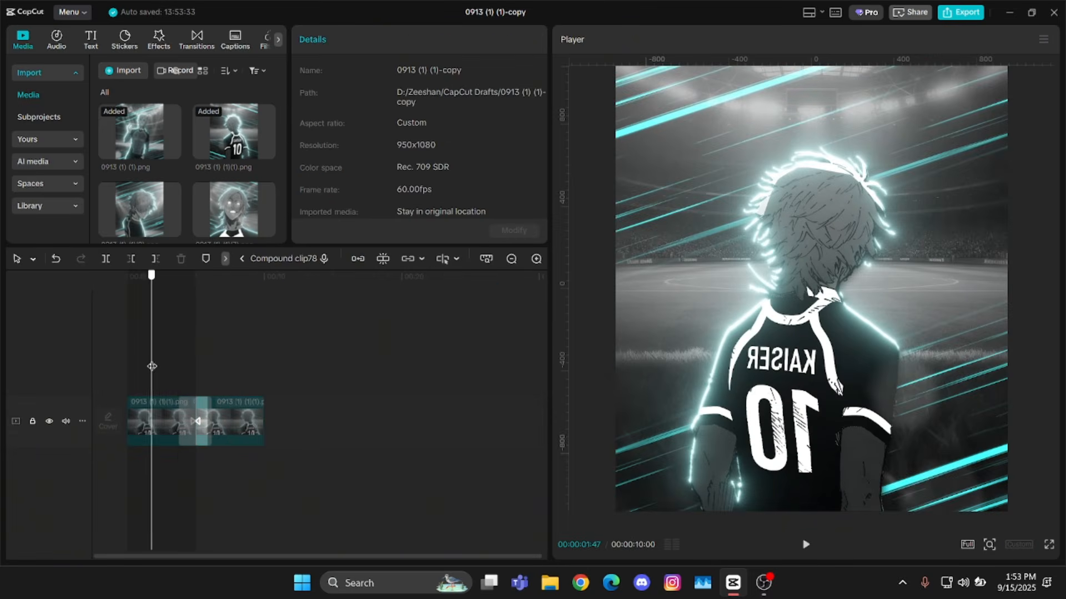
{"action": "left_click_drag", "start_coordinate": [151, 367], "coordinate": [210, 355]}
{"action": "left_click", "coordinate": [243, 260]}
{"action": "left_click", "coordinate": [227, 306]}
{"action": "left_click_drag", "start_coordinate": [230, 307], "coordinate": [269, 307]}
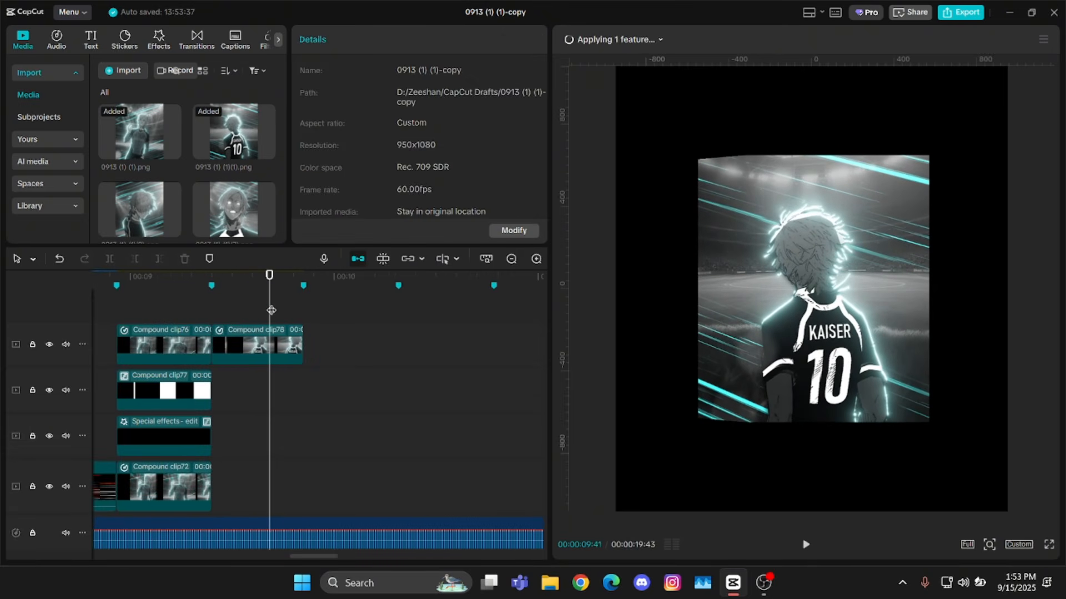
Open another duplicated flip compound clip and mirror the first image inside it.
{"action": "scroll", "coordinate": [237, 381], "scroll_direction": "down", "scroll_amount": 1}
{"action": "left_click", "coordinate": [204, 333]}
{"action": "double_click", "coordinate": [204, 333]}
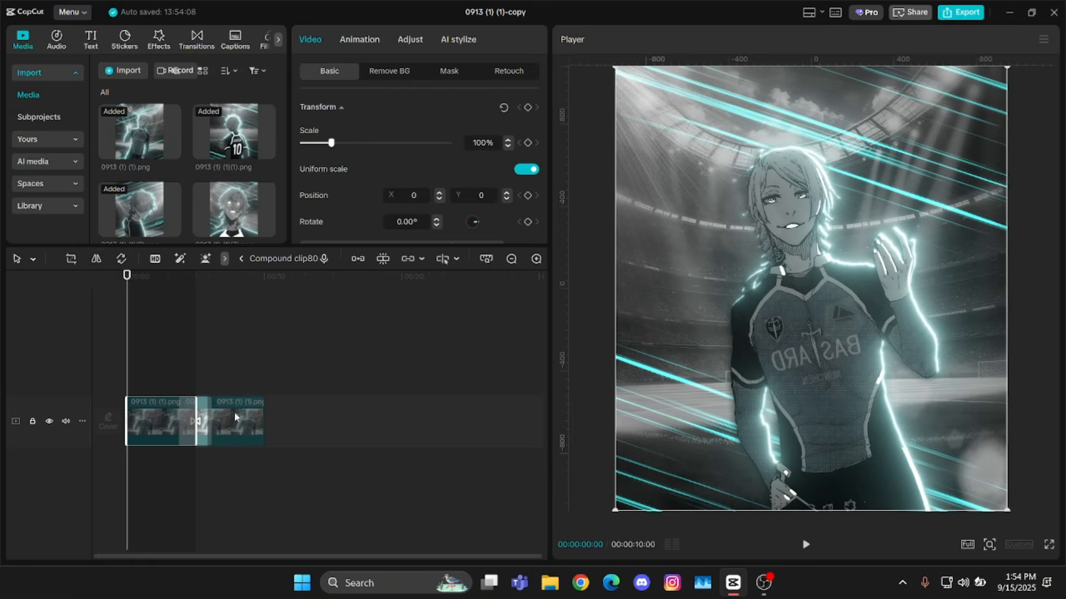
{"action": "left_click_drag", "start_coordinate": [234, 412], "coordinate": [249, 428]}
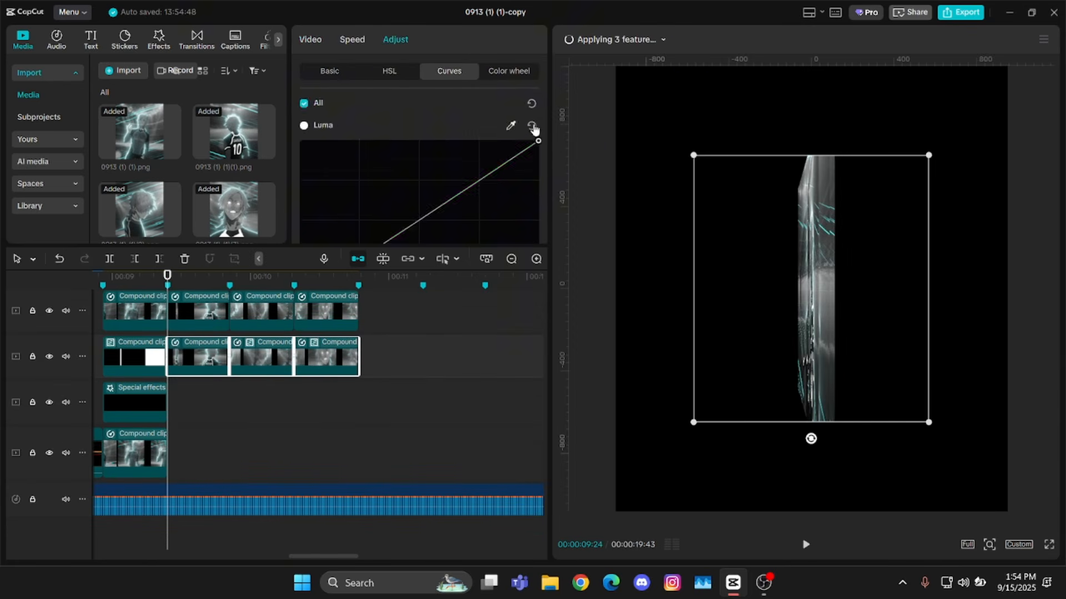
Tint the three selected clips on the outline track with the colour channel curves.
{"action": "scroll", "coordinate": [535, 166], "scroll_direction": "down", "scroll_amount": 3}
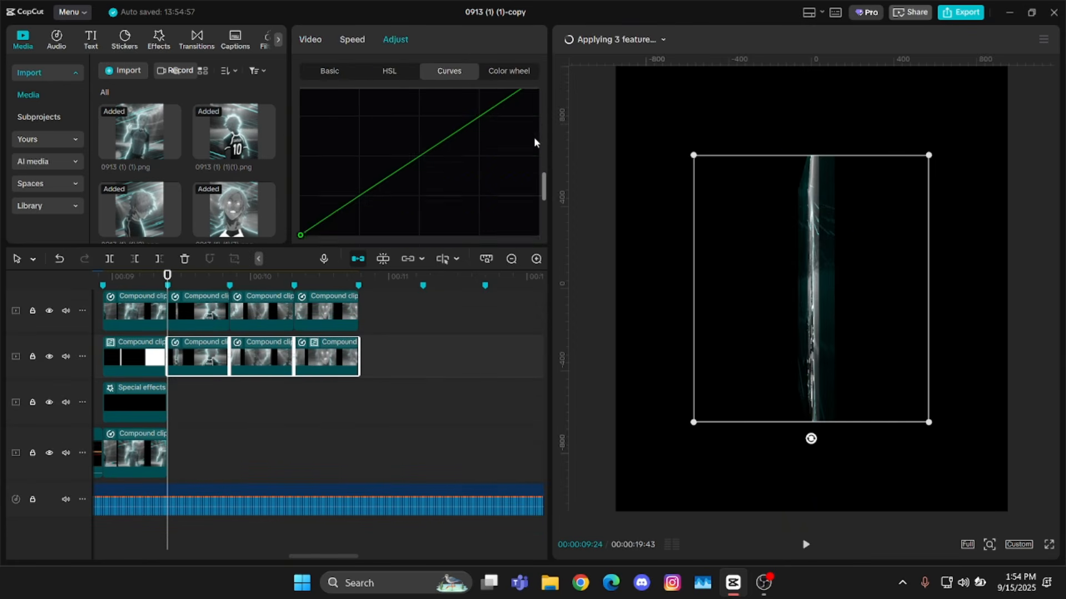
{"action": "left_click_drag", "start_coordinate": [542, 90], "coordinate": [538, 122]}
{"action": "scroll", "coordinate": [537, 158], "scroll_direction": "down", "scroll_amount": 2}
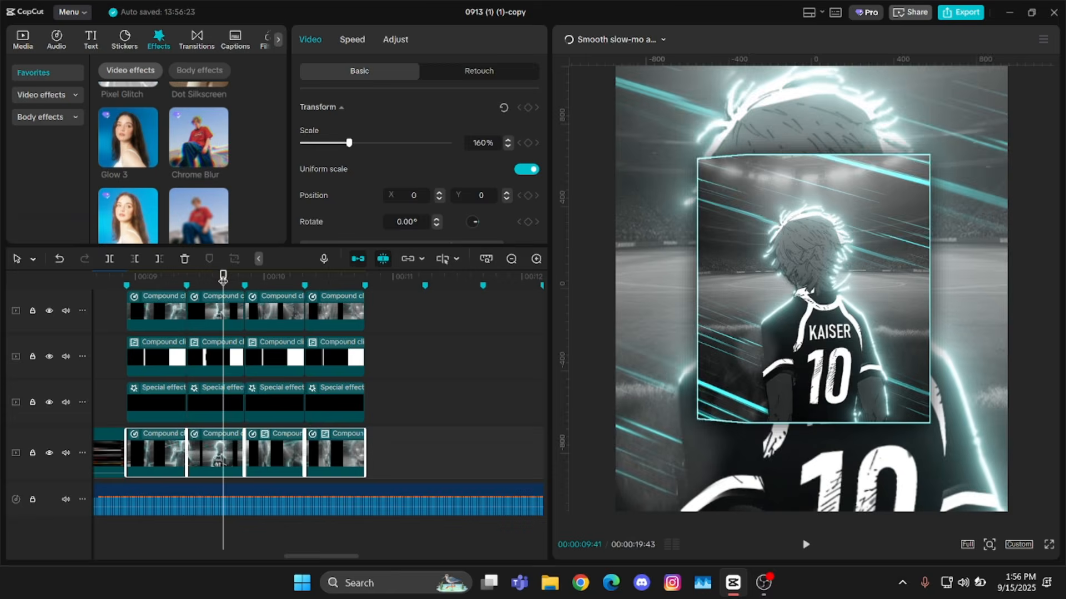
Apply the favourite Blur effect to the first enlarged background clip and set its strength slightly below 23.
{"action": "left_click", "coordinate": [200, 452]}
{"action": "left_click_drag", "start_coordinate": [223, 277], "coordinate": [150, 278]}
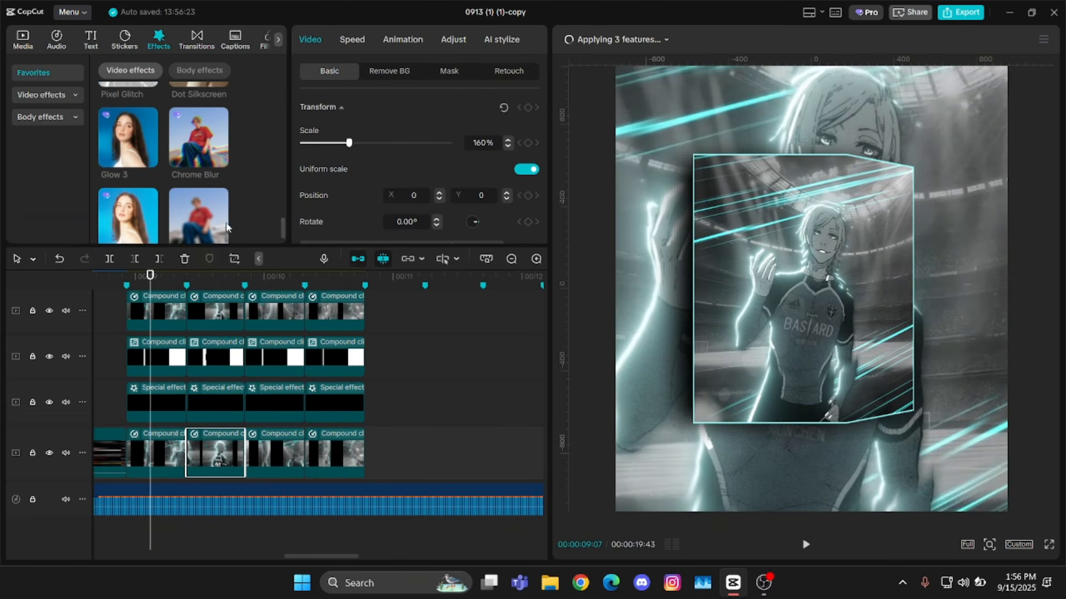
{"action": "left_click_drag", "start_coordinate": [226, 227], "coordinate": [158, 452]}
{"action": "left_click", "coordinate": [351, 161]}
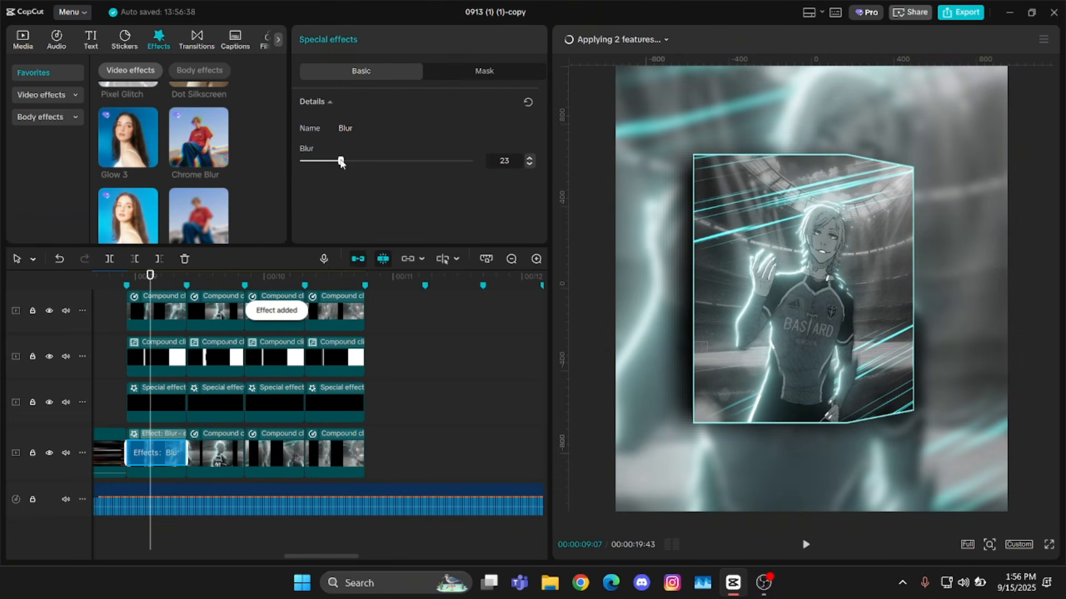
{"action": "left_click_drag", "start_coordinate": [341, 162], "coordinate": [336, 163]}
Give the other three enlarged background clips the same Blur effect and check each flip in the preview.
{"action": "left_click_drag", "start_coordinate": [156, 452], "coordinate": [335, 452]}
{"action": "left_click", "coordinate": [217, 307]}
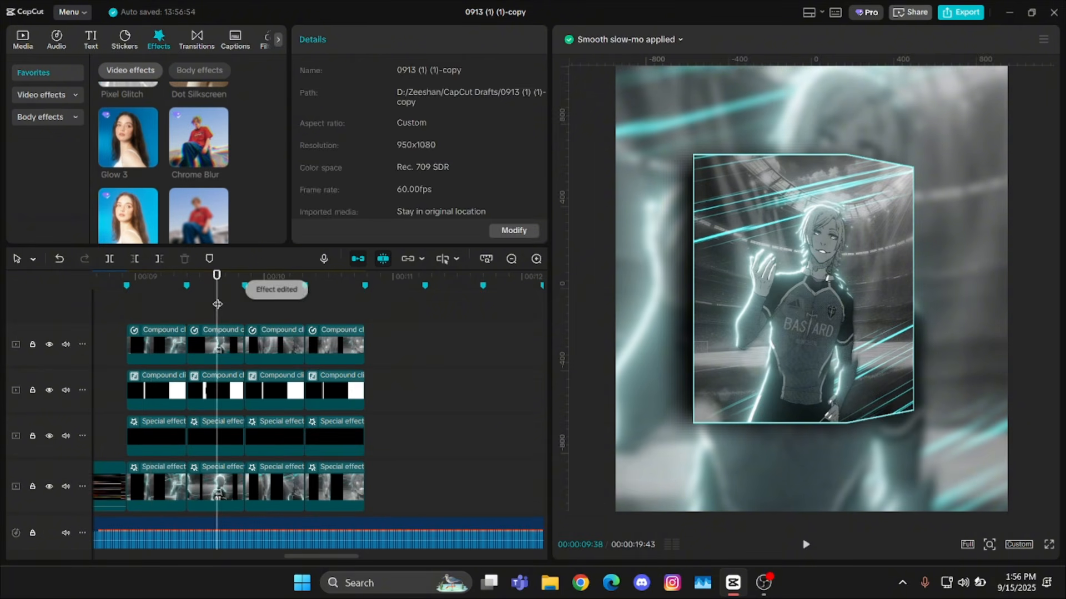
{"action": "left_click", "coordinate": [275, 312]}
{"action": "left_click", "coordinate": [327, 319]}
Offset the second, third and fourth shadow clips to X -85 and Y -11, and check their flips in the preview.
{"action": "scroll", "coordinate": [369, 324], "scroll_direction": "down", "scroll_amount": 2}
{"action": "left_click_drag", "start_coordinate": [399, 402], "coordinate": [223, 405]}
{"action": "left_click", "coordinate": [417, 195]}
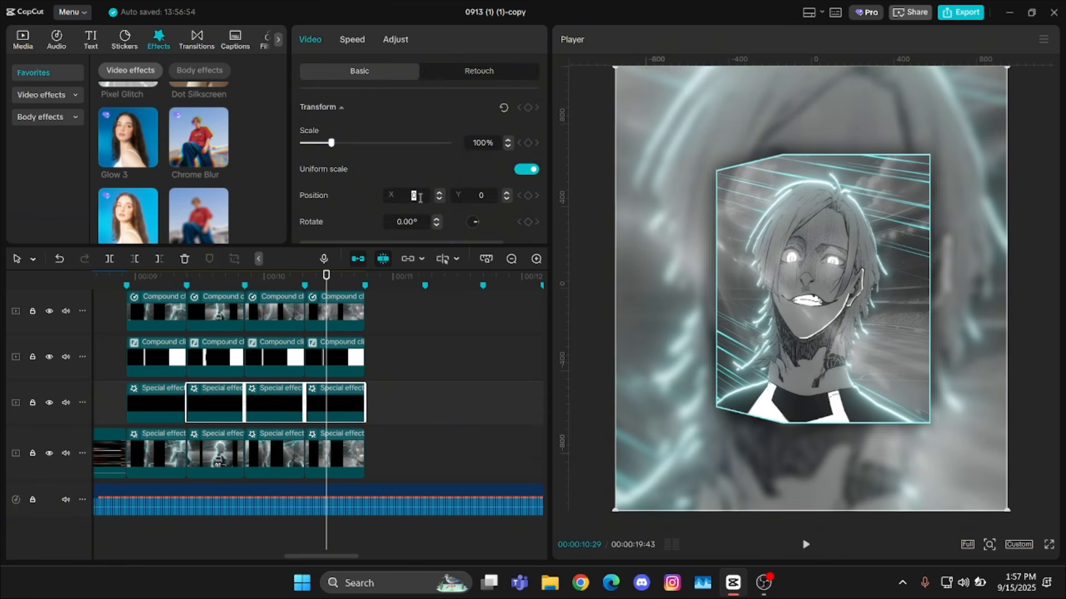
{"action": "type", "text": "-85"}
{"action": "key", "text": "Return"}
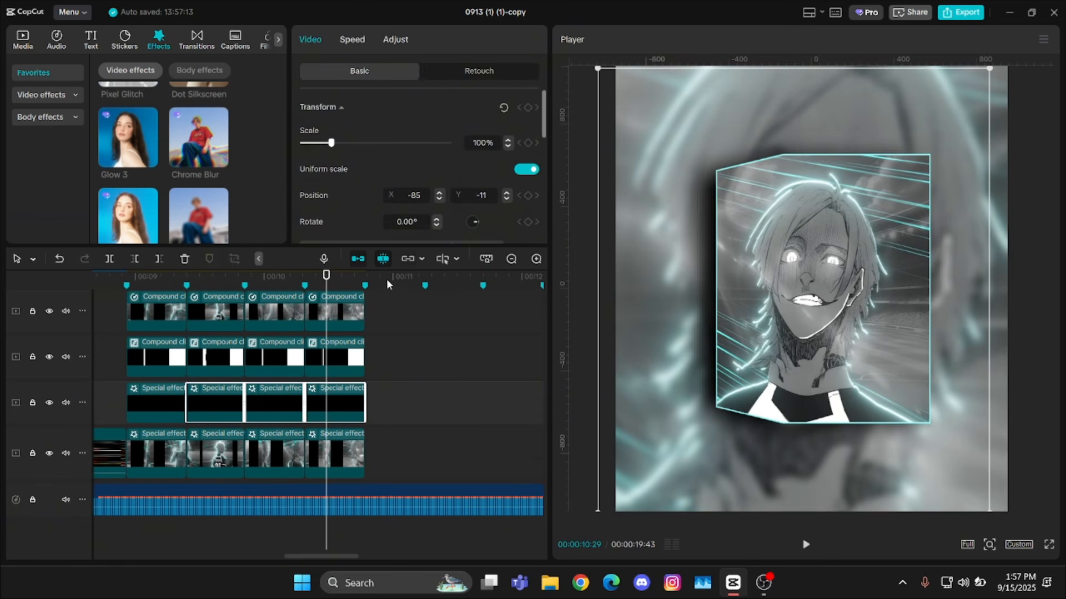
{"action": "left_click_drag", "start_coordinate": [326, 276], "coordinate": [126, 284]}
{"action": "left_click", "coordinate": [169, 285]}
{"action": "left_click", "coordinate": [221, 288]}
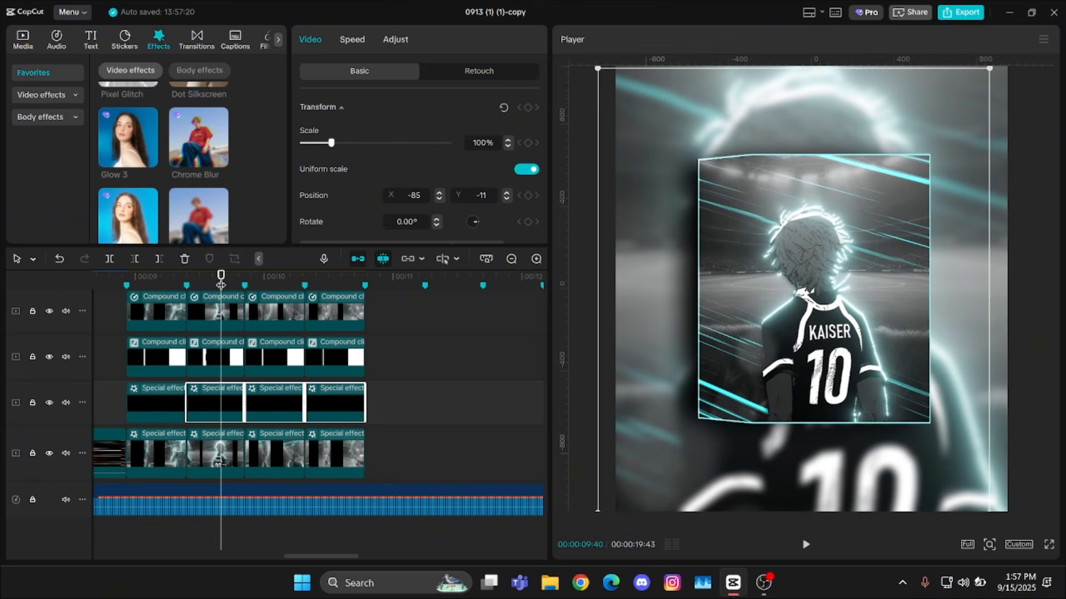
Combine each image's stacked foreground, outline, shadow and background layers into its own compound clip, and play back the sequence.
{"action": "scroll", "coordinate": [267, 297], "scroll_direction": "up", "scroll_amount": 1}
{"action": "left_click", "coordinate": [277, 300]}
{"action": "left_click", "coordinate": [331, 304]}
{"action": "left_click_drag", "start_coordinate": [330, 300], "coordinate": [336, 443]}
{"action": "key", "text": "alt+g"}
{"action": "left_click_drag", "start_coordinate": [272, 300], "coordinate": [286, 449]}
{"action": "key", "text": "alt+g"}
{"action": "left_click", "coordinate": [215, 303]}
{"action": "left_click_drag", "start_coordinate": [215, 300], "coordinate": [237, 448]}
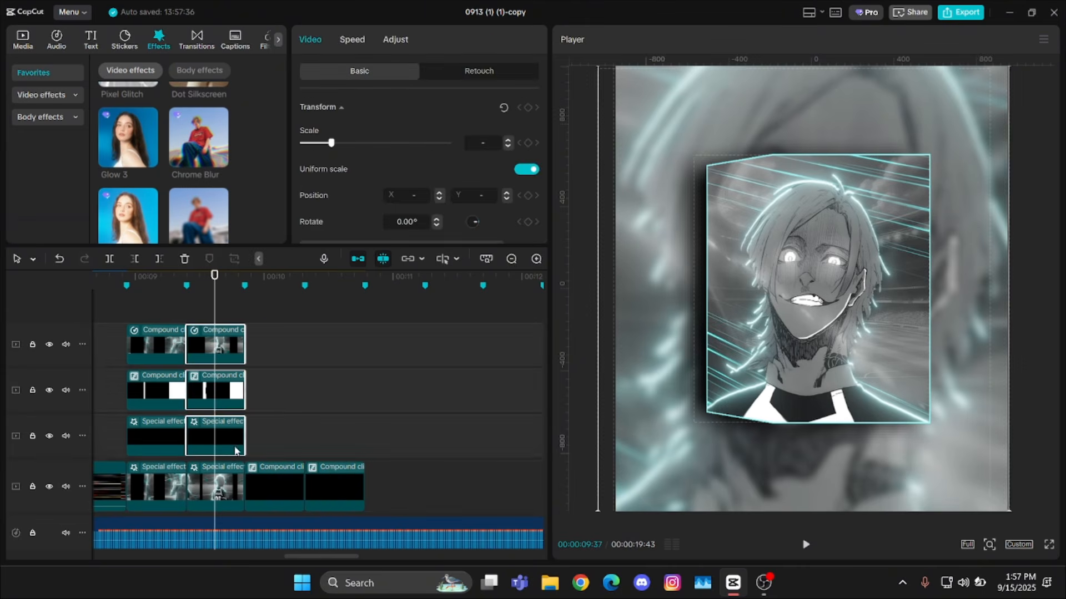
{"action": "key", "text": "alt+g"}
{"action": "right_click", "coordinate": [269, 416]}
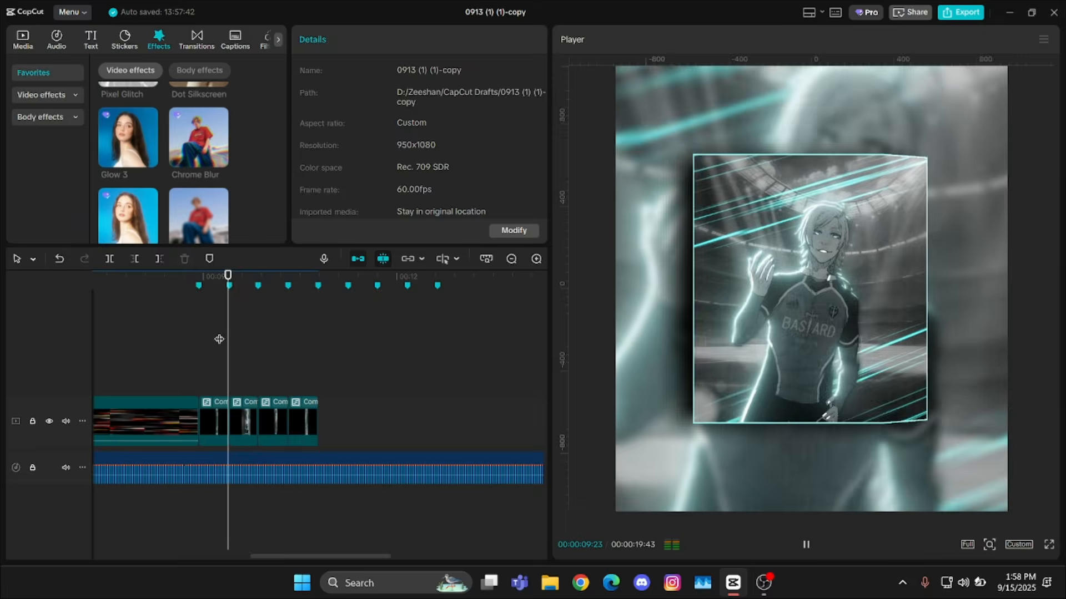
{"action": "left_click", "coordinate": [198, 336]}
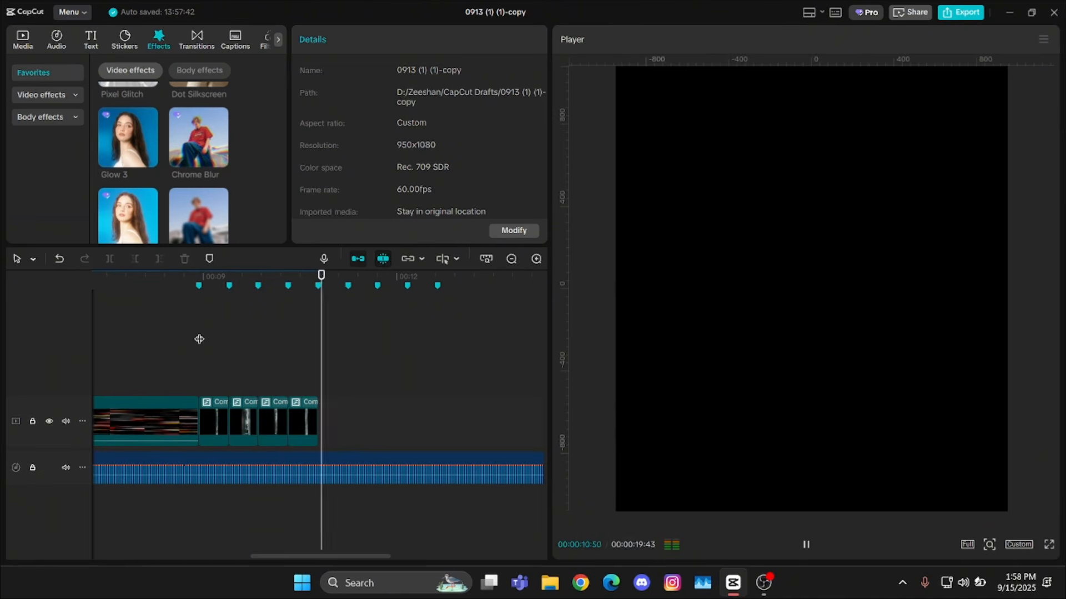
{"action": "left_click", "coordinate": [199, 339]}
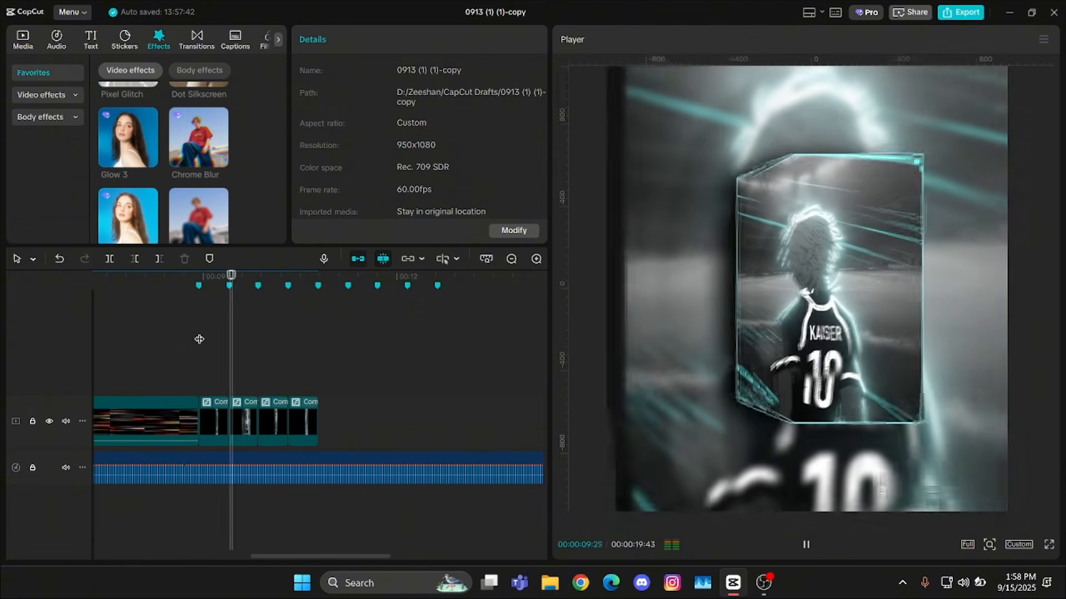
{"action": "left_click", "coordinate": [199, 339]}
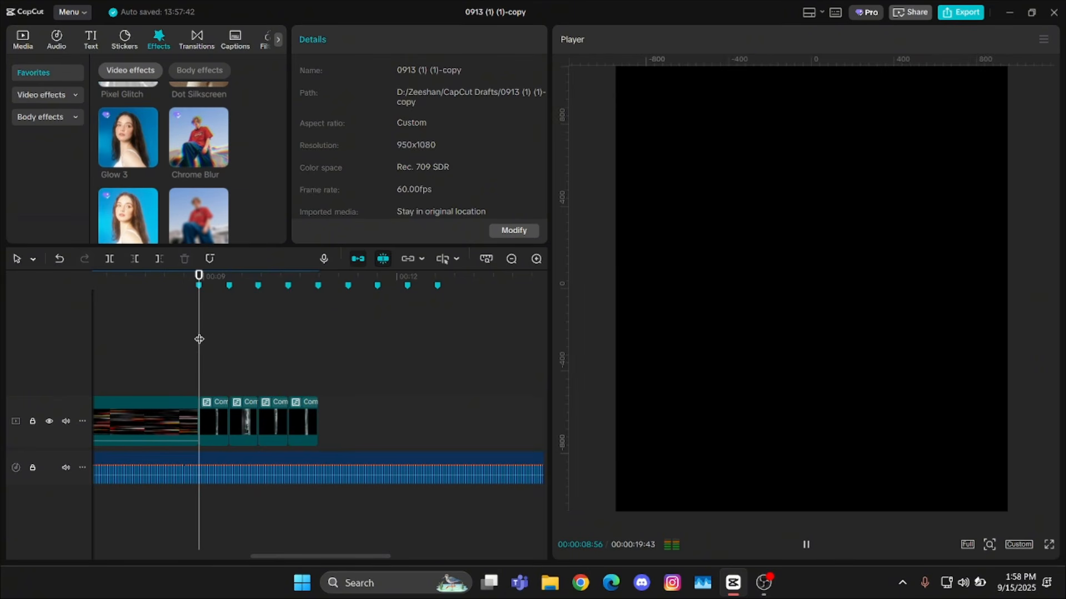
Add scale keyframes at the start and end of the first compound clip.
{"action": "scroll", "coordinate": [311, 351], "scroll_direction": "up", "scroll_amount": 3, "text": "ctrl"}
{"action": "left_click", "coordinate": [244, 410]}
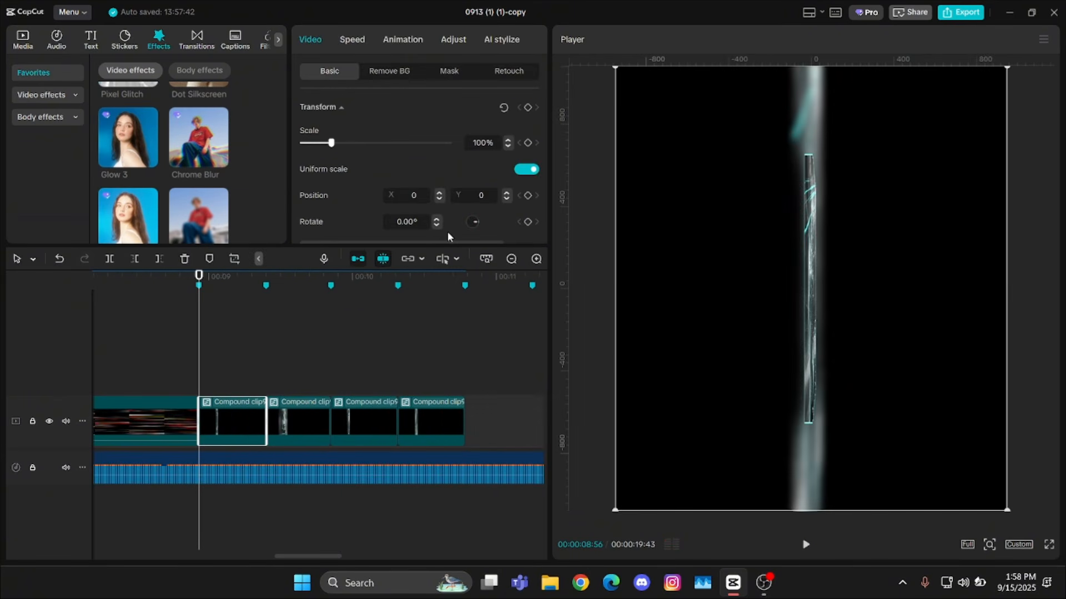
{"action": "left_click", "coordinate": [528, 142]}
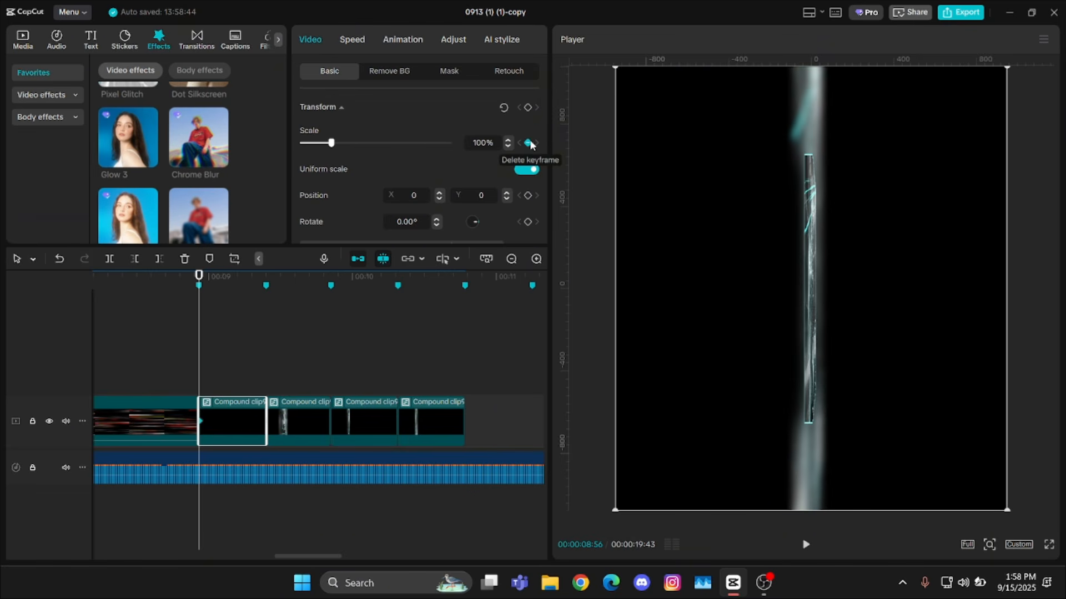
{"action": "key", "text": "Down"}
{"action": "left_click", "coordinate": [529, 143]}
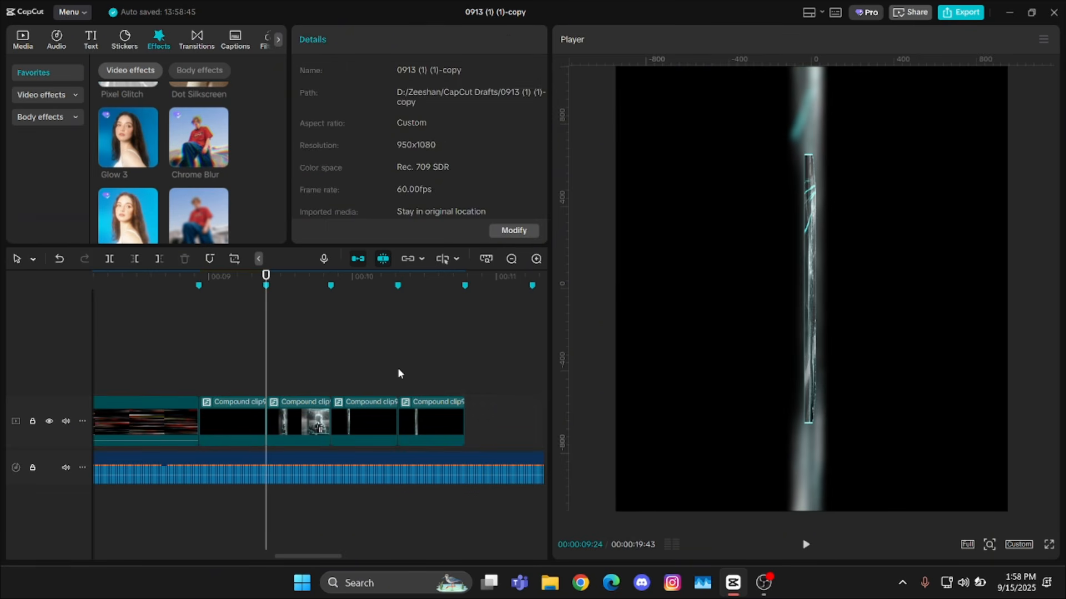
Apply a Blur canvas background to all four compound flip clips.
{"action": "left_click_drag", "start_coordinate": [397, 367], "coordinate": [241, 414]}
{"action": "scroll", "coordinate": [429, 181], "scroll_direction": "down", "scroll_amount": 5}
{"action": "scroll", "coordinate": [428, 181], "scroll_direction": "down", "scroll_amount": 1}
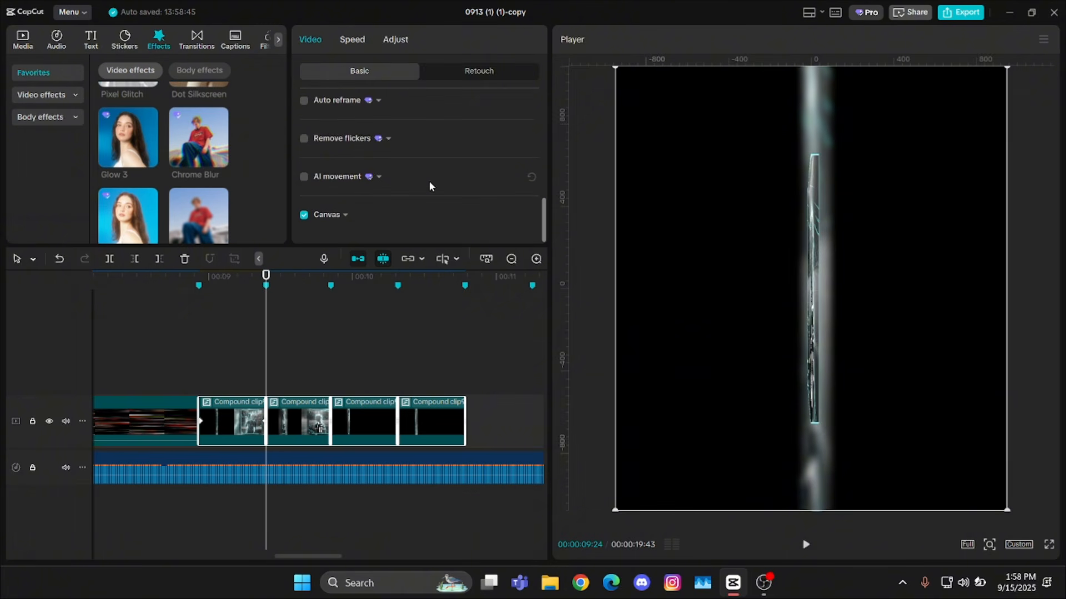
{"action": "left_click", "coordinate": [369, 213]}
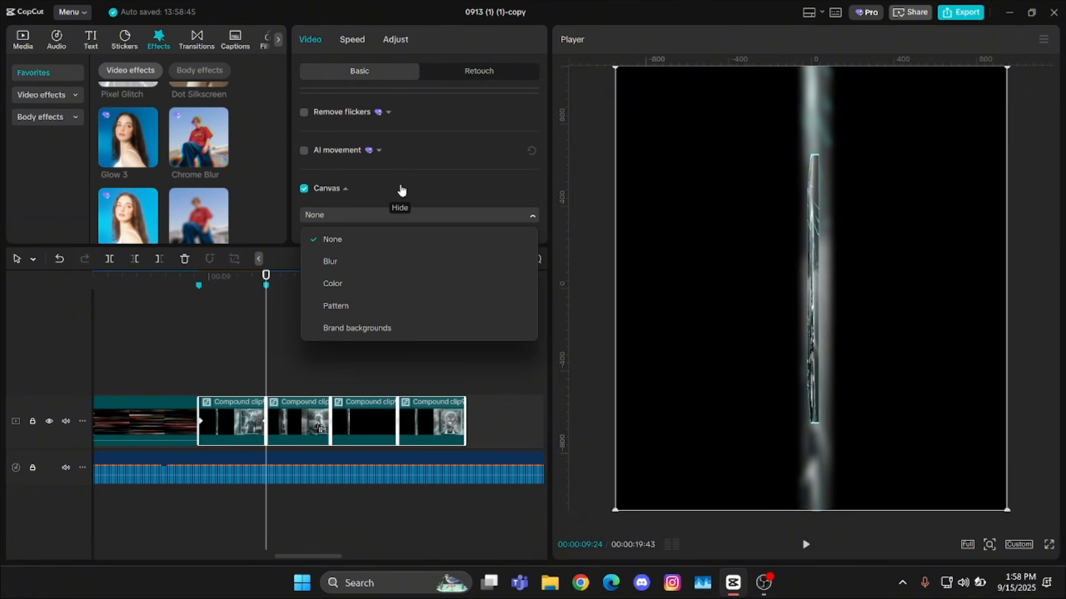
{"action": "left_click", "coordinate": [355, 261]}
{"action": "scroll", "coordinate": [399, 194], "scroll_direction": "down", "scroll_amount": 2}
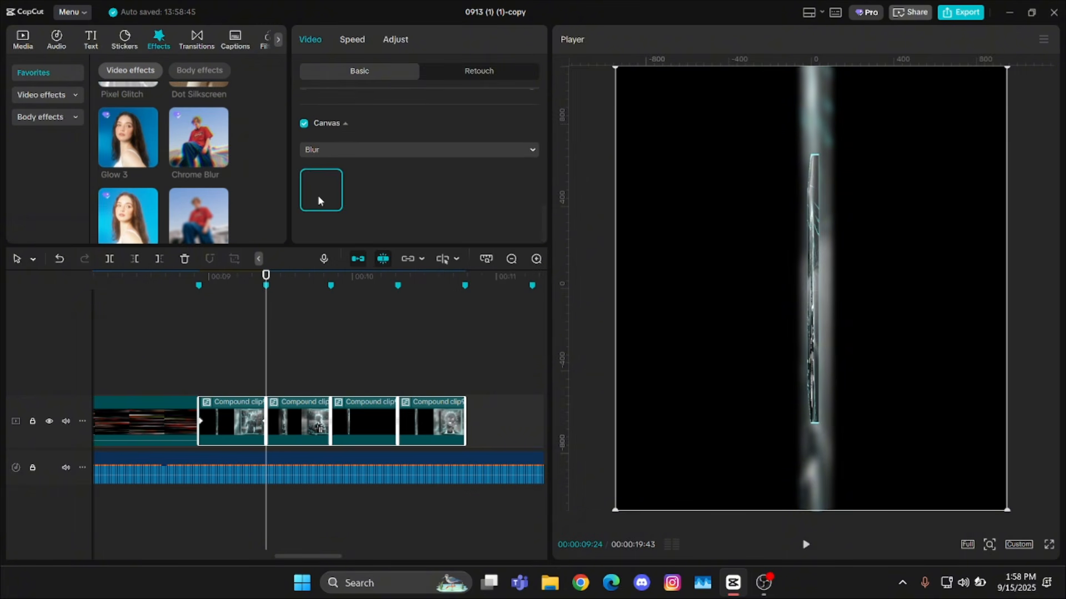
{"action": "left_click", "coordinate": [318, 195]}
{"action": "left_click", "coordinate": [245, 361]}
Set the first compound clip's scale to 300% at its starting keyframe.
{"action": "left_click", "coordinate": [242, 428]}
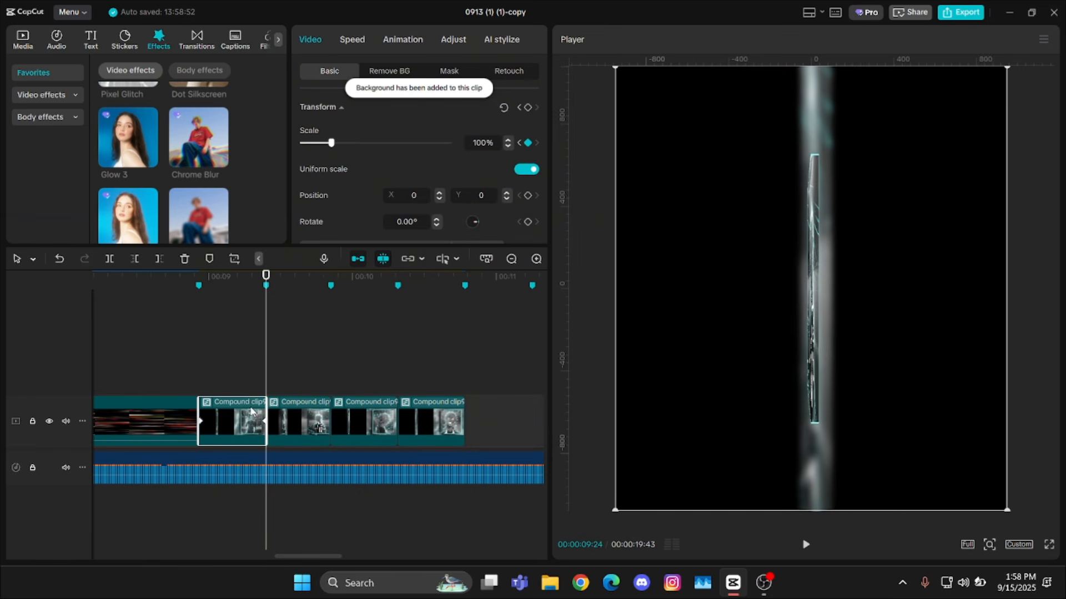
{"action": "scroll", "coordinate": [421, 165], "scroll_direction": "down", "scroll_amount": 9}
{"action": "key", "text": "Up"}
{"action": "scroll", "coordinate": [421, 167], "scroll_direction": "up", "scroll_amount": 3}
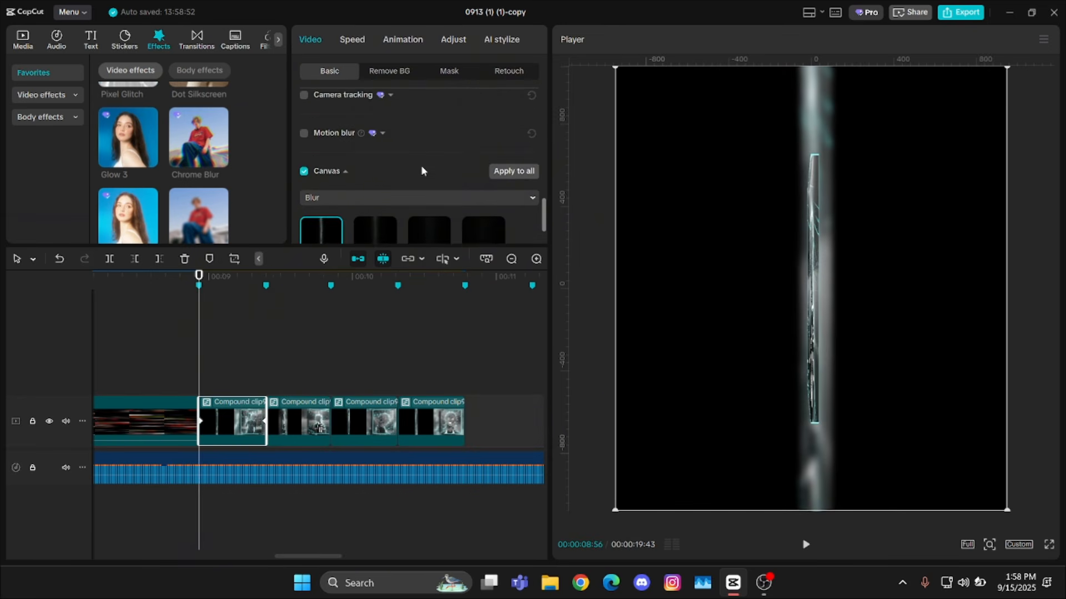
{"action": "scroll", "coordinate": [404, 180], "scroll_direction": "up", "scroll_amount": 5}
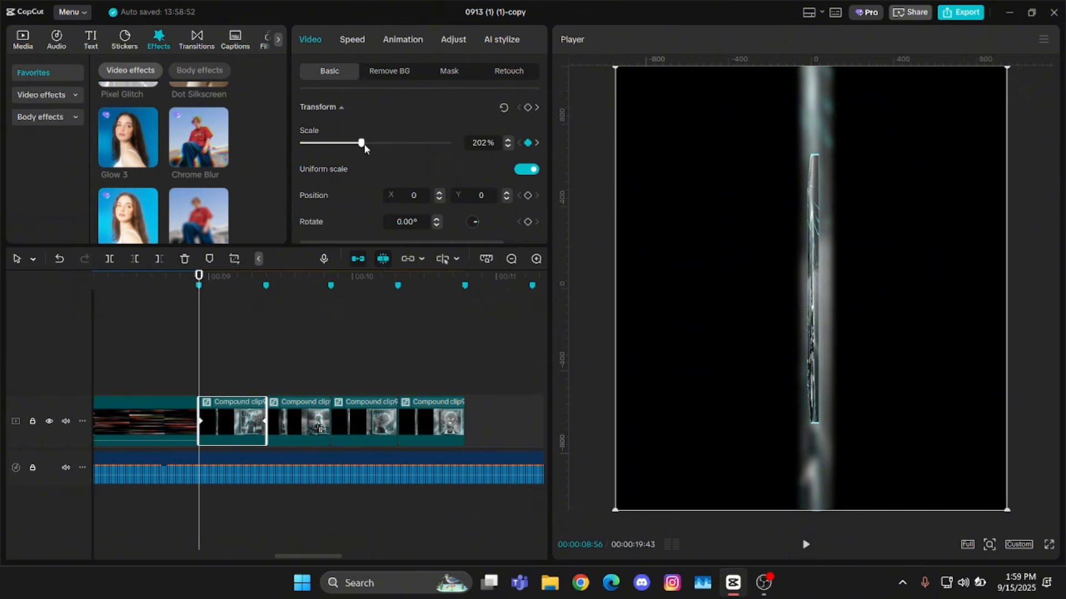
{"action": "left_click_drag", "start_coordinate": [364, 144], "coordinate": [391, 147]}
{"action": "scroll", "coordinate": [473, 147], "scroll_direction": "up", "scroll_amount": 1}
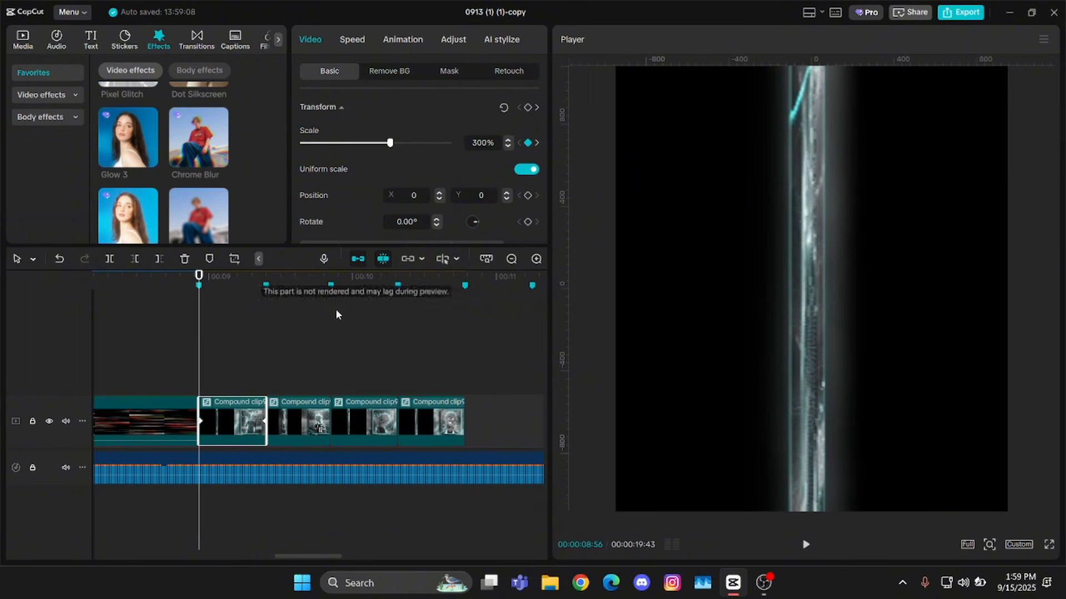
Ease the first compound clip's scale animation with a custom curve that drops steeply at the start and flattens out.
{"action": "key", "text": "alt+k"}
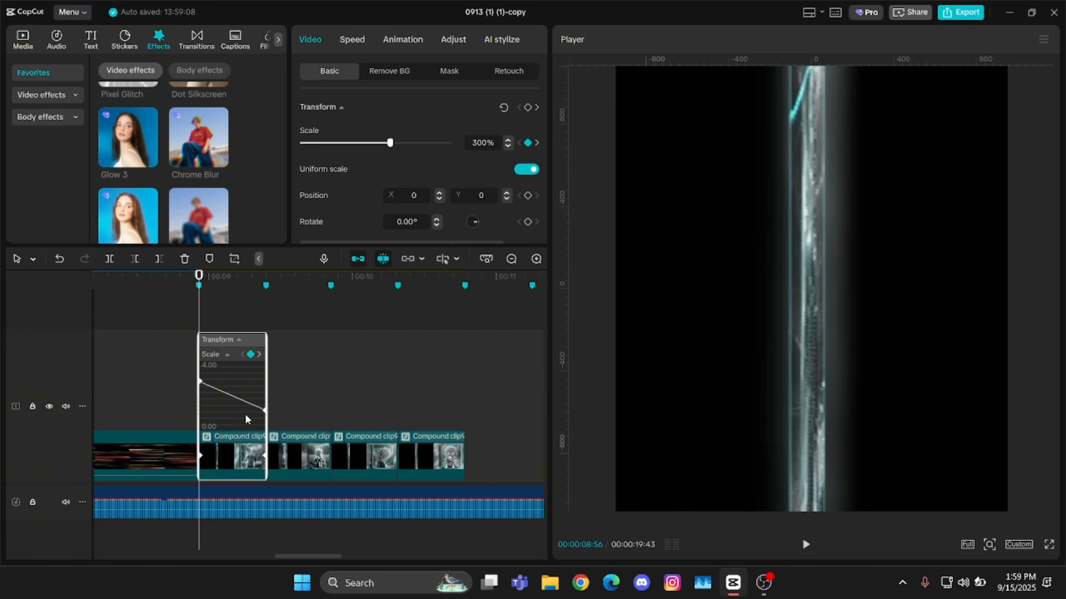
{"action": "scroll", "coordinate": [337, 383], "scroll_direction": "up", "scroll_amount": 2}
{"action": "left_click_drag", "start_coordinate": [300, 383], "coordinate": [351, 444]}
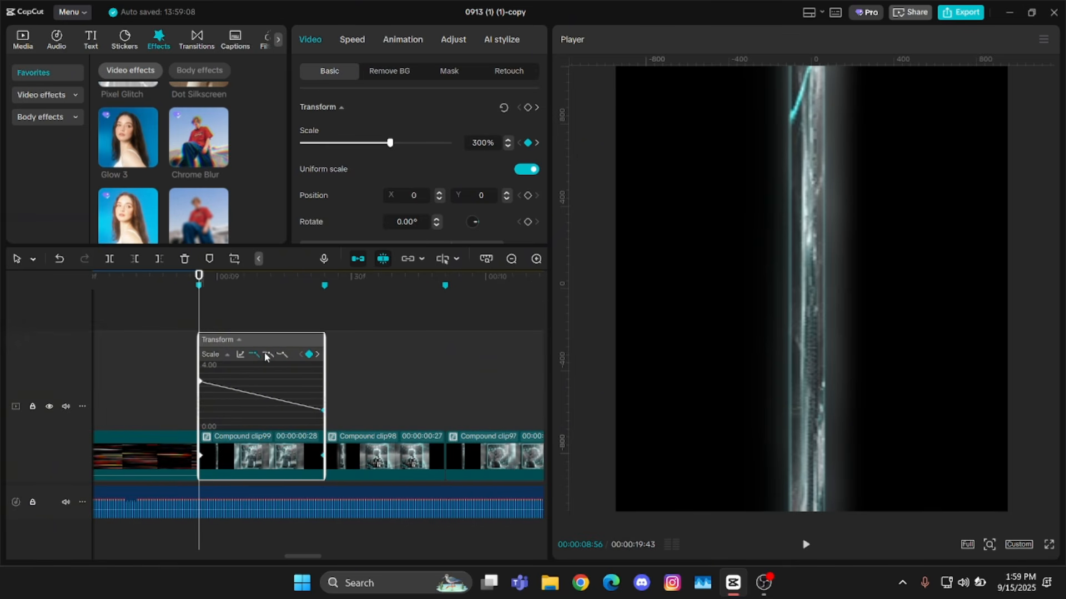
{"action": "left_click_drag", "start_coordinate": [275, 410], "coordinate": [218, 411]}
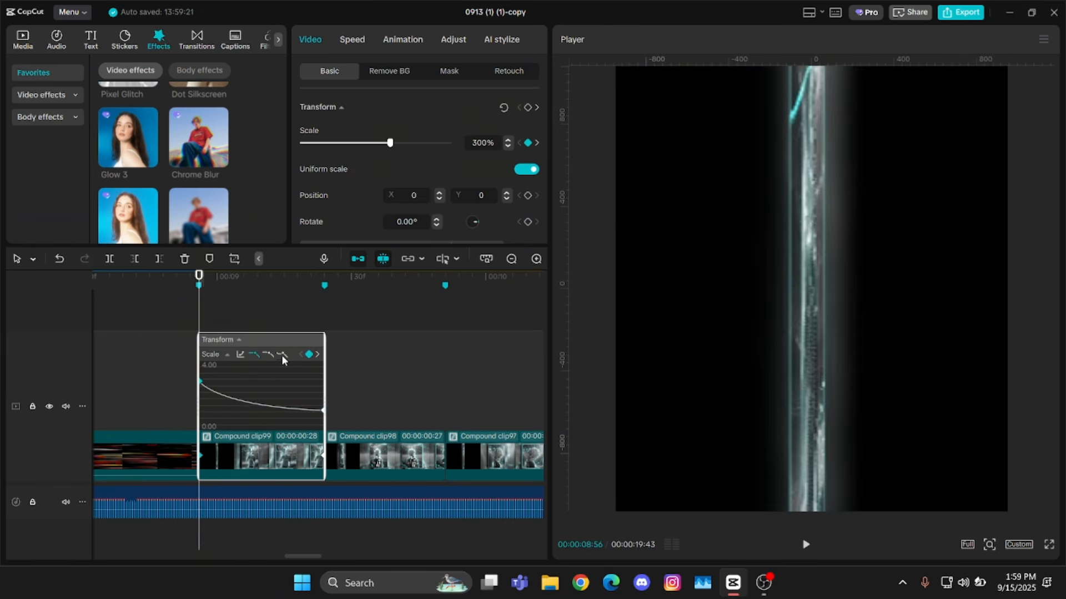
{"action": "left_click", "coordinate": [282, 355]}
{"action": "left_click_drag", "start_coordinate": [248, 382], "coordinate": [208, 400]}
{"action": "left_click", "coordinate": [249, 416]}
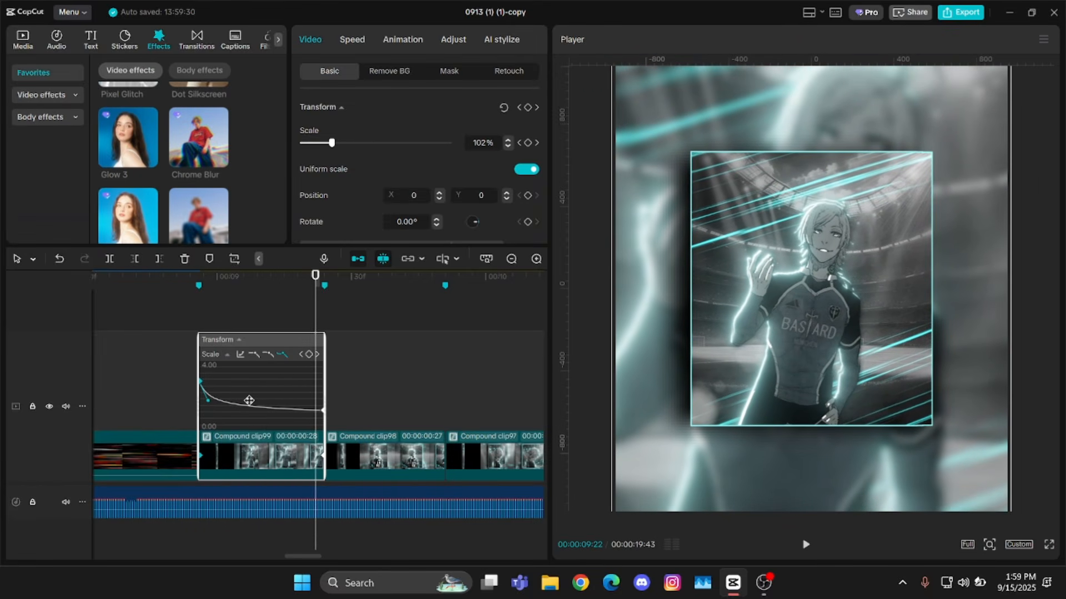
Copy the first compound clip's eased scale keyframes and close its keyframe graph.
{"action": "key", "text": "alt+k"}
{"action": "key", "text": "alt+k"}
{"action": "left_click_drag", "start_coordinate": [210, 371], "coordinate": [351, 498]}
{"action": "left_click", "coordinate": [320, 457]}
{"action": "left_click_drag", "start_coordinate": [281, 392], "coordinate": [461, 465]}
{"action": "left_click", "coordinate": [428, 452]}
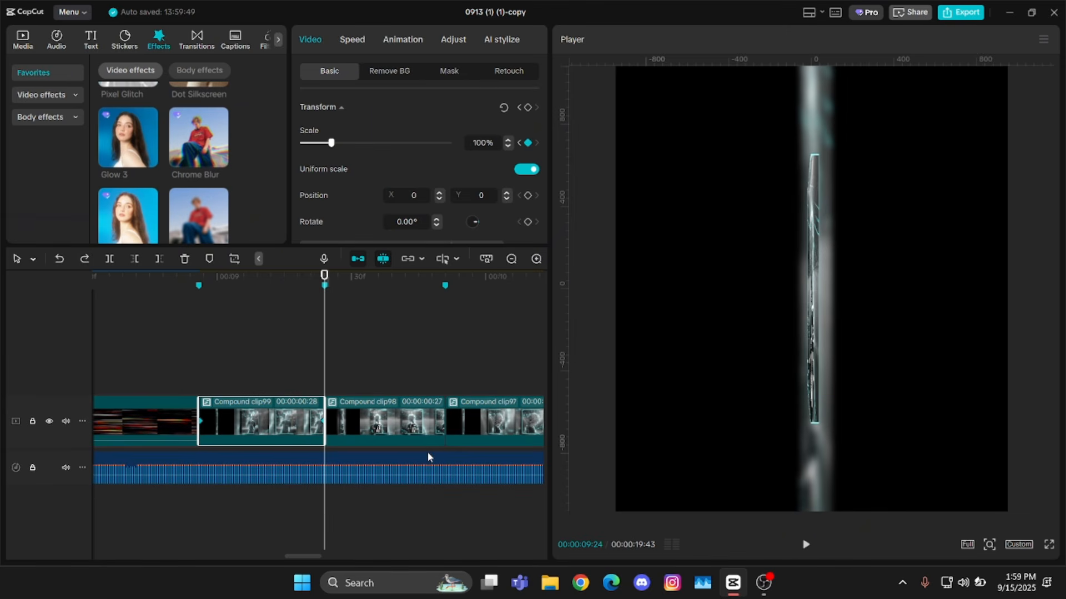
Paste the copied scale keyframes onto the second, third and fourth compound clips, each from its own start.
{"action": "left_click", "coordinate": [422, 416]}
{"action": "key", "text": "Down"}
{"action": "left_click", "coordinate": [468, 424]}
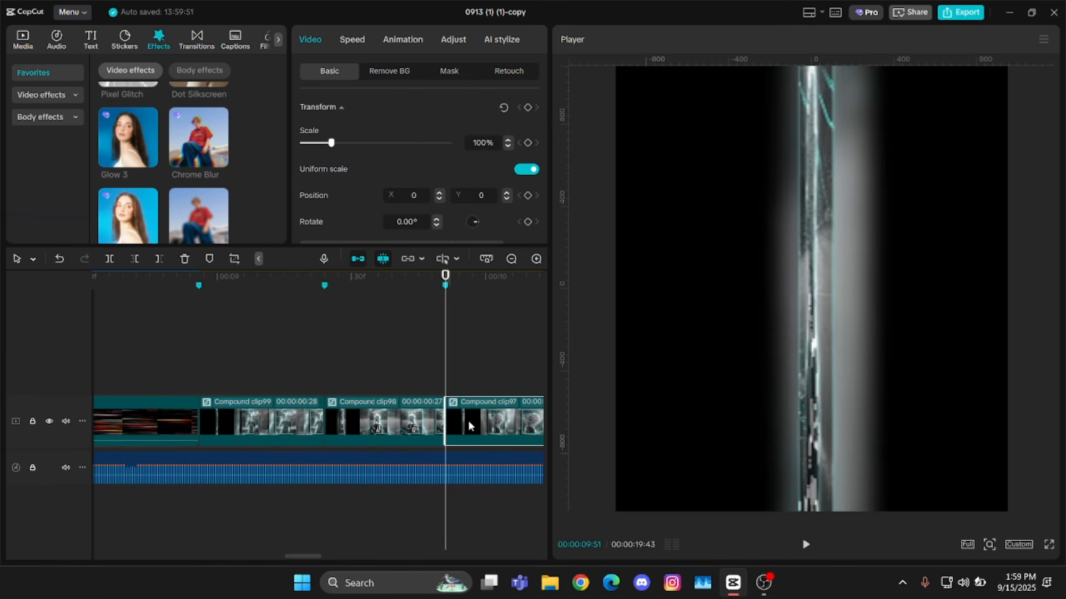
{"action": "key", "text": "Down"}
{"action": "key", "text": "Up"}
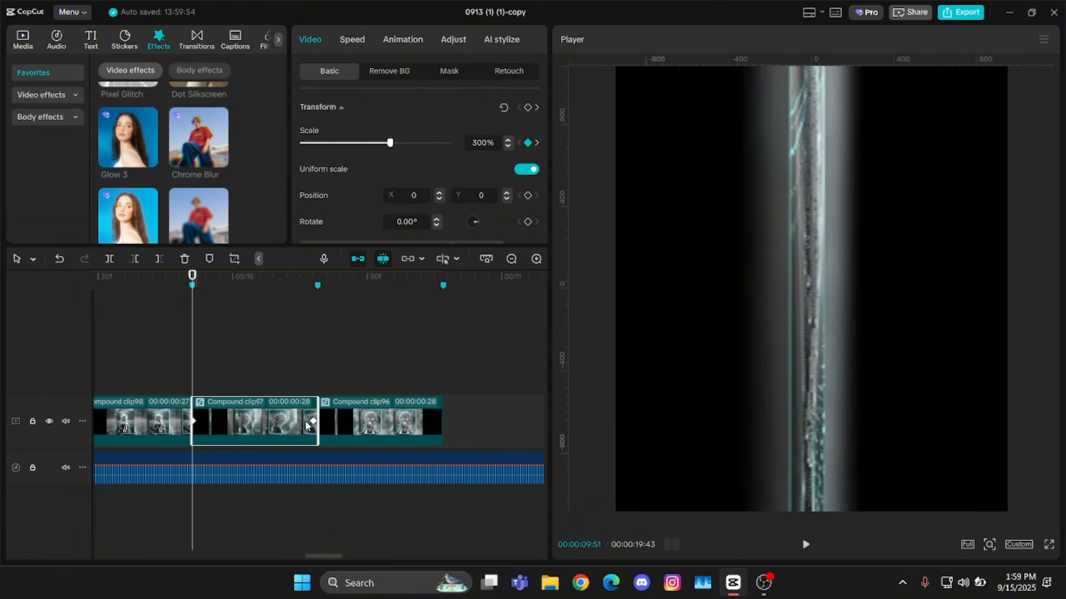
{"action": "key", "text": "Down"}
{"action": "left_click", "coordinate": [349, 427]}
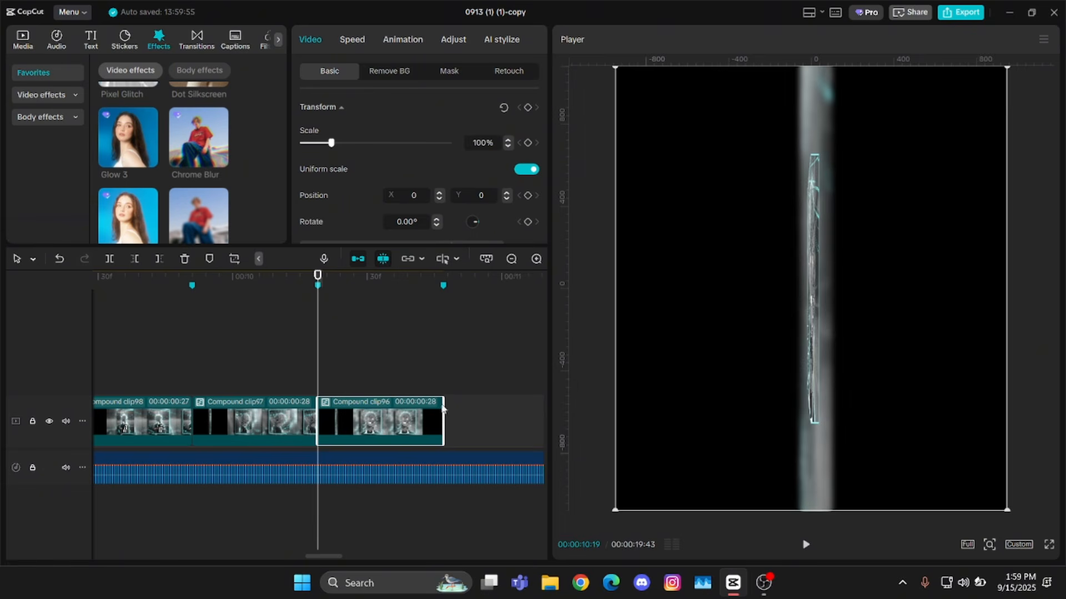
{"action": "key", "text": "ctrl+v"}
Add the favourite Wide Angle effect above the compound clips, starting at the beginning of the first one.
{"action": "key", "text": "Down"}
{"action": "key", "text": "Up"}
{"action": "key", "text": "Up"}
{"action": "key", "text": "Up"}
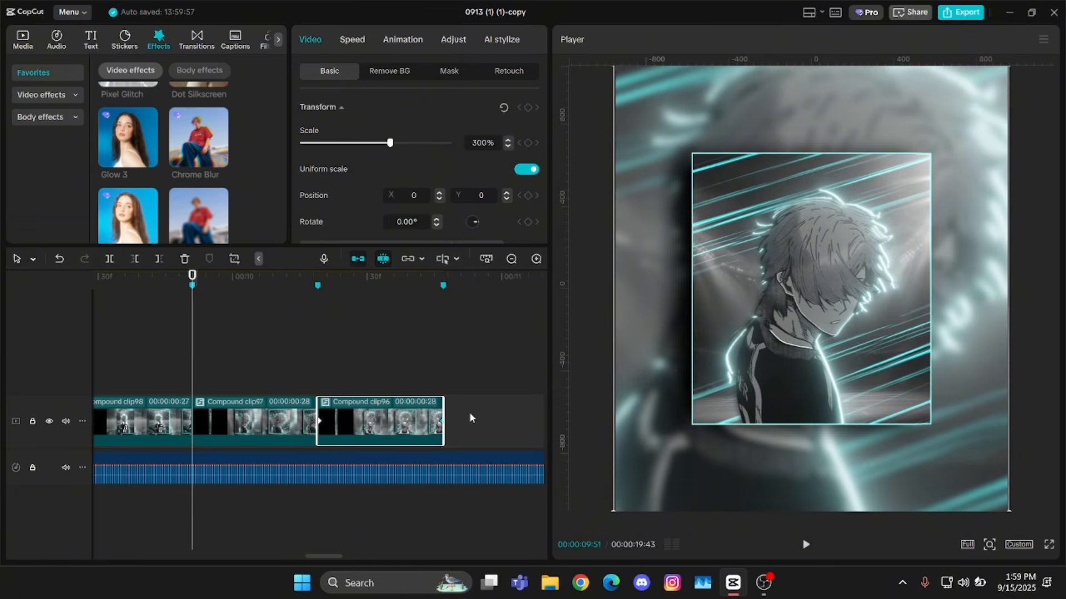
{"action": "left_click", "coordinate": [267, 364]}
{"action": "key", "text": "Up"}
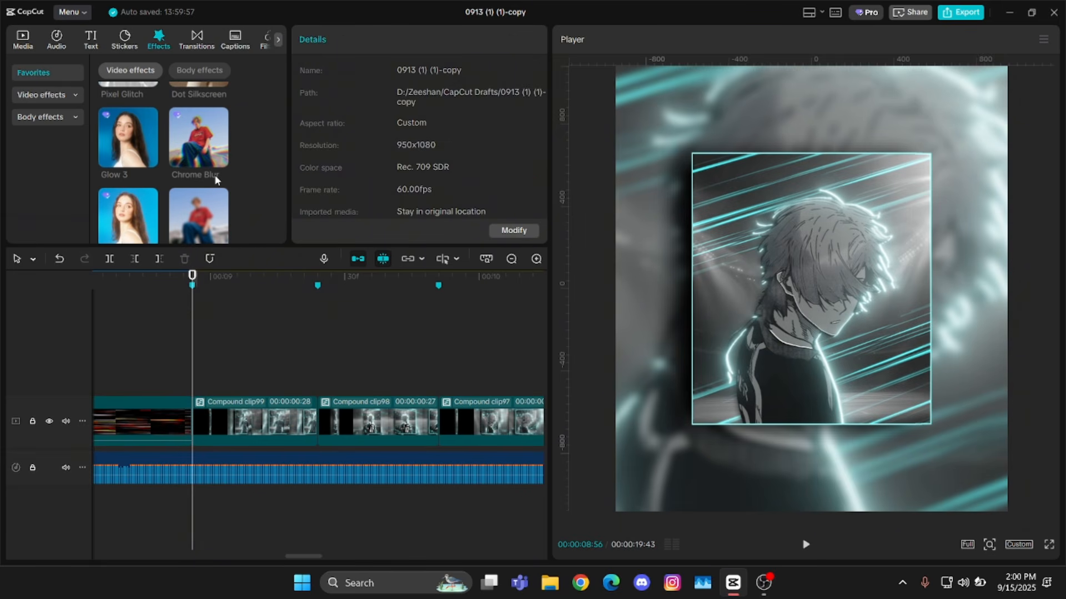
{"action": "scroll", "coordinate": [217, 191], "scroll_direction": "up", "scroll_amount": 3}
{"action": "scroll", "coordinate": [218, 190], "scroll_direction": "up", "scroll_amount": 5}
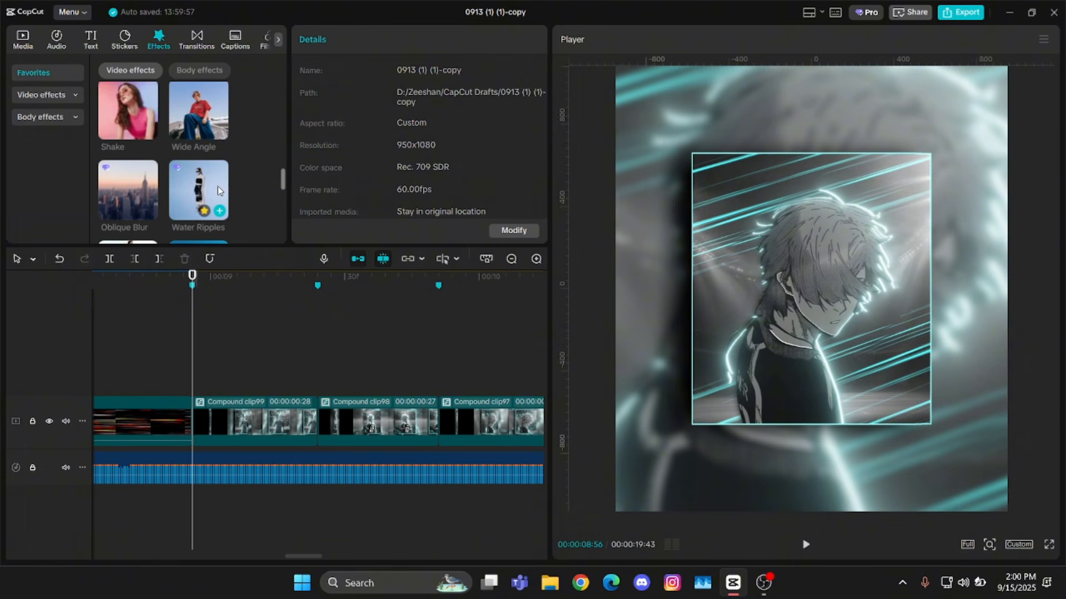
{"action": "left_click", "coordinate": [207, 177]}
{"action": "left_click_drag", "start_coordinate": [207, 177], "coordinate": [185, 384]}
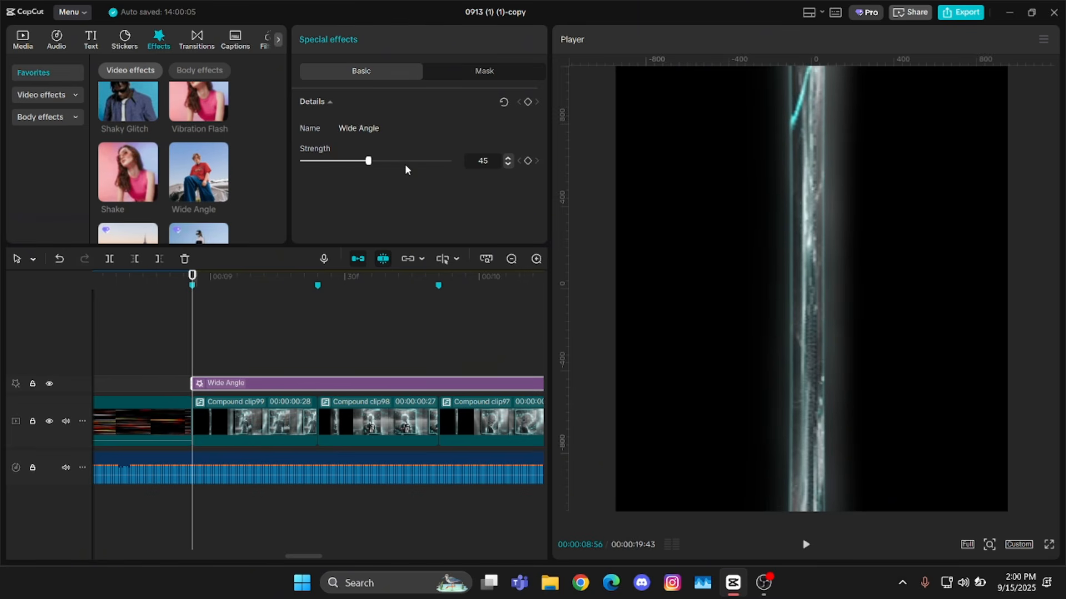
Keyframe the Wide Angle strength from 100 at the first clip's start to 0 at its end, and trim the effect there.
{"action": "left_click_drag", "start_coordinate": [399, 161], "coordinate": [531, 165]}
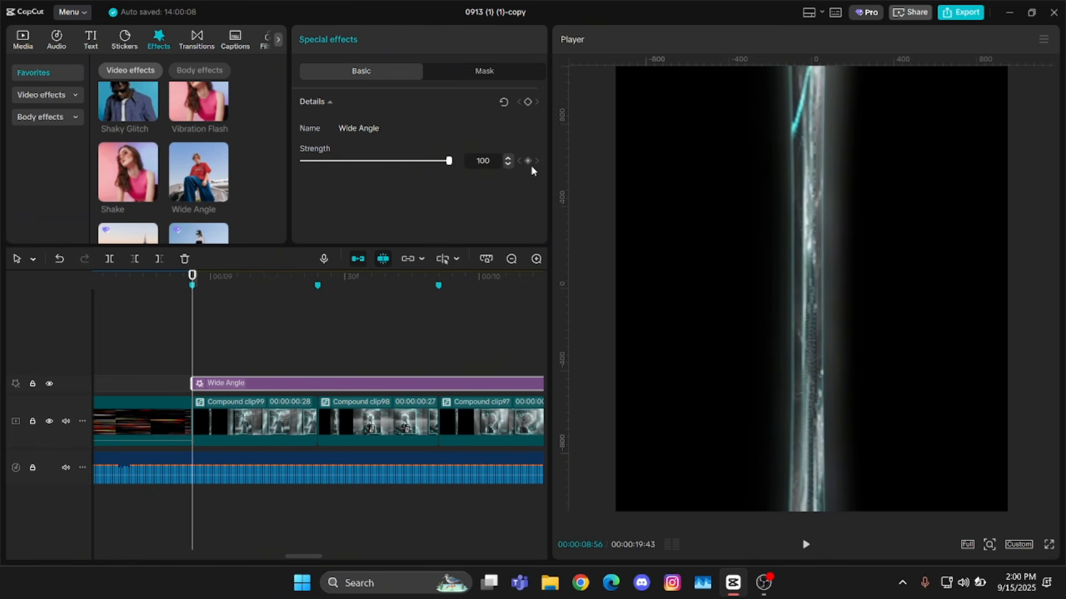
{"action": "left_click", "coordinate": [528, 162]}
{"action": "key", "text": "Down"}
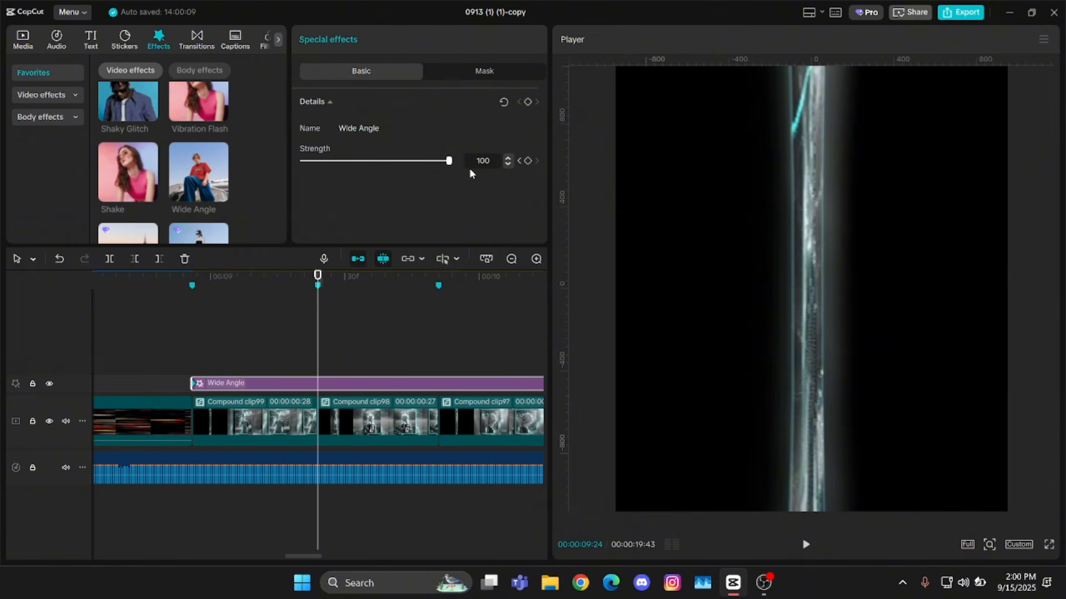
{"action": "left_click_drag", "start_coordinate": [435, 162], "coordinate": [302, 162]}
{"action": "left_click", "coordinate": [161, 257]}
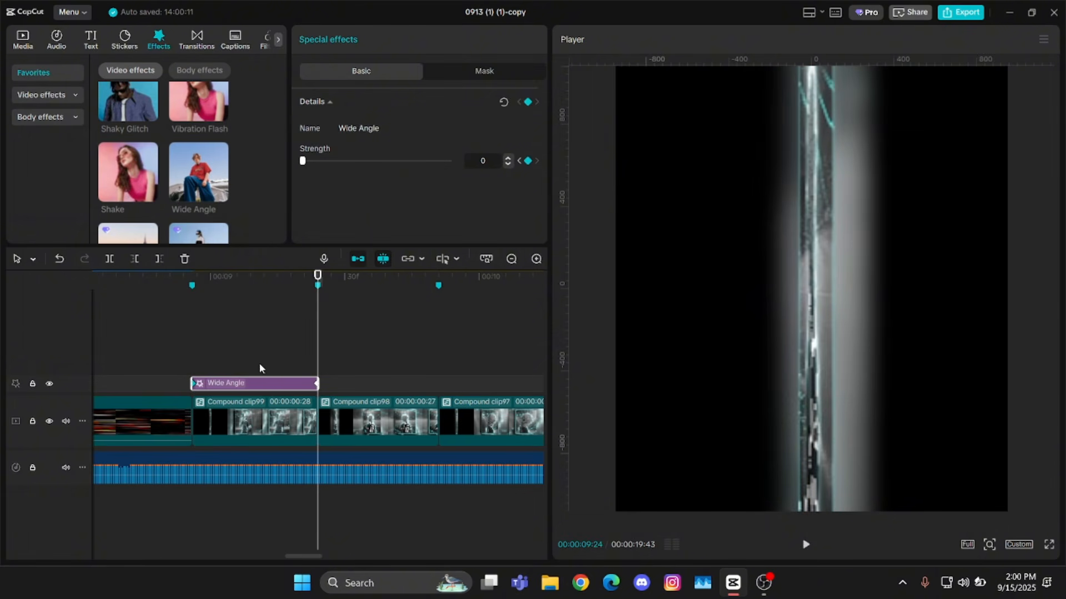
Switch the Wide Angle strength keyframes to an auto curve and stretch the end handle back towards the start for a steep early drop.
{"action": "double_click", "coordinate": [271, 388]}
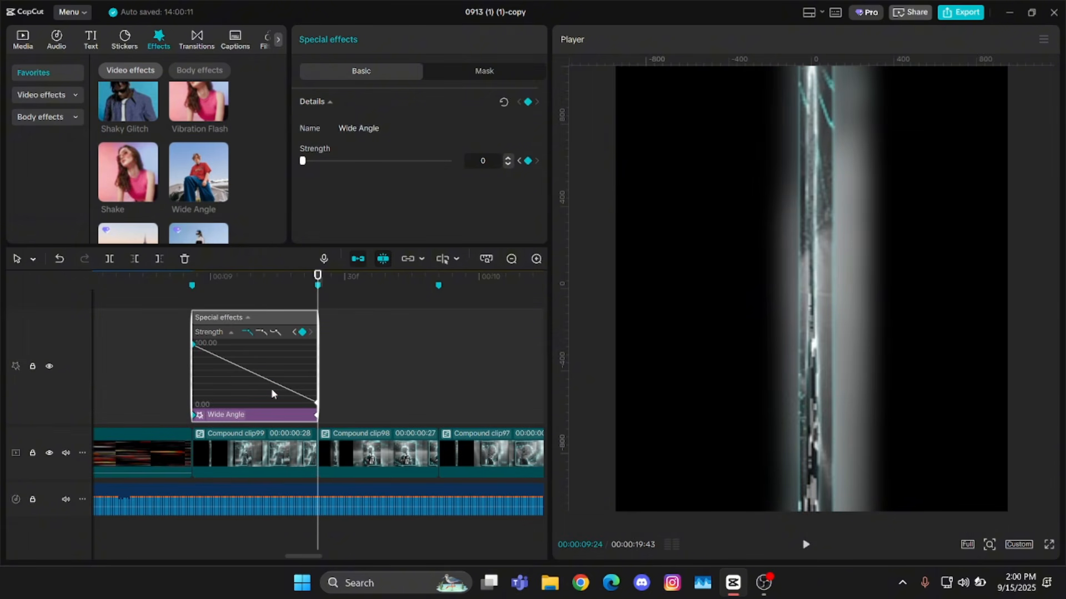
{"action": "scroll", "coordinate": [271, 388], "scroll_direction": "up", "scroll_amount": 1}
{"action": "left_click_drag", "start_coordinate": [248, 366], "coordinate": [353, 440]}
{"action": "key", "text": "Up"}
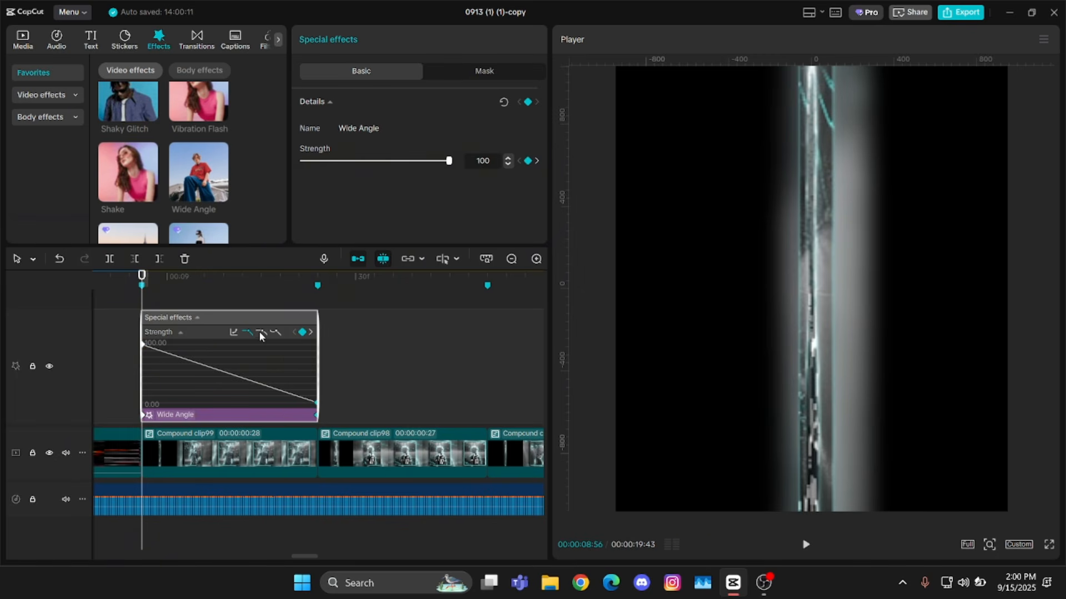
{"action": "left_click_drag", "start_coordinate": [249, 401], "coordinate": [175, 394]}
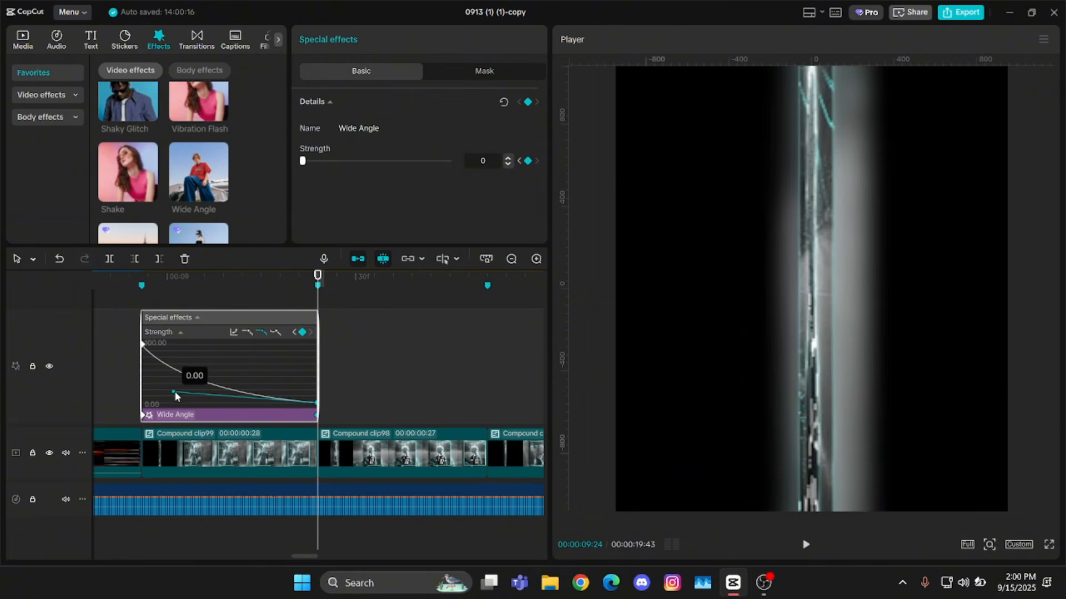
Copy the keyframed Wide Angle effect and paste it above the second, third and fourth compound clips.
{"action": "key", "text": "ctrl+c"}
{"action": "key", "text": "ctrl+v"}
{"action": "key", "text": "ctrl+v"}
{"action": "scroll", "coordinate": [447, 372], "scroll_direction": "down", "scroll_amount": 5}
Play back the compound clips with their Wide Angle effects and return to the start of the first one.
{"action": "left_click", "coordinate": [447, 372]}
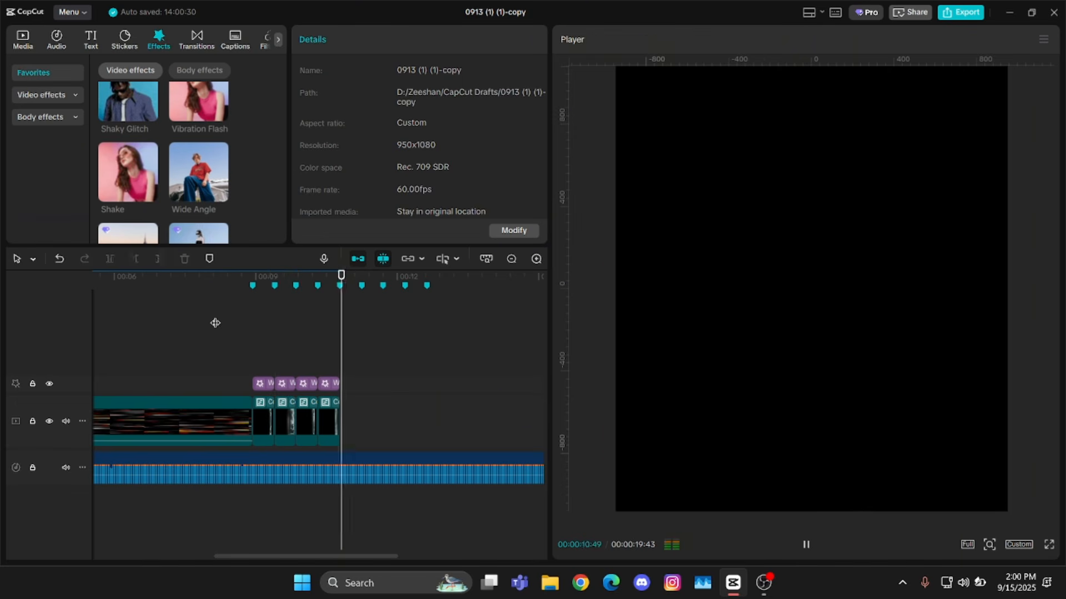
{"action": "key", "text": "space"}
{"action": "key", "text": "space"}
{"action": "scroll", "coordinate": [253, 341], "scroll_direction": "up", "scroll_amount": 3}
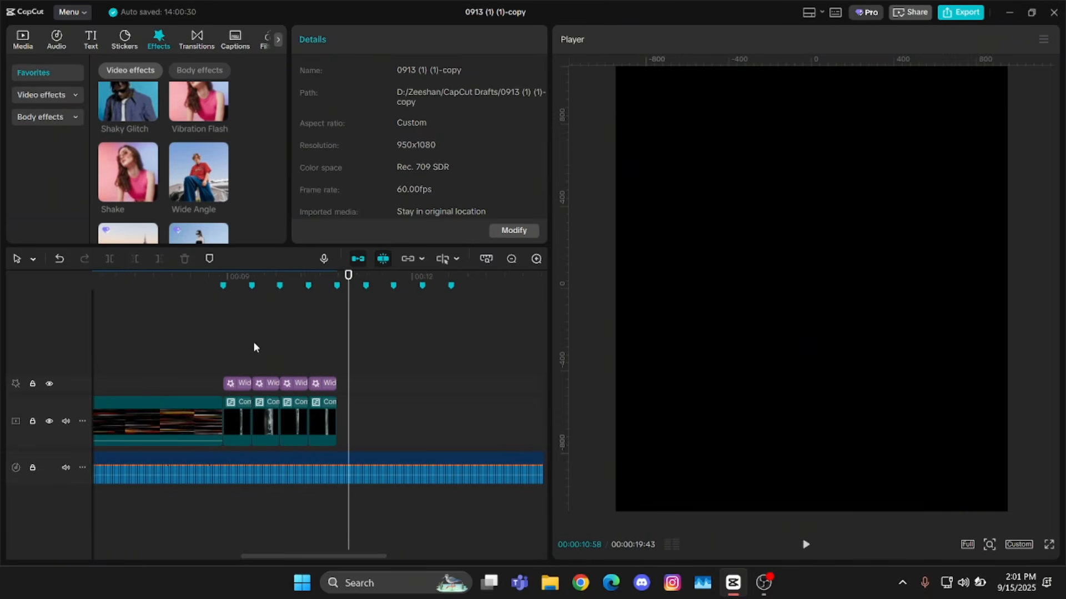
{"action": "left_click", "coordinate": [207, 348]}
{"action": "key", "text": "Up"}
{"action": "scroll", "coordinate": [391, 379], "scroll_direction": "up", "scroll_amount": 3}
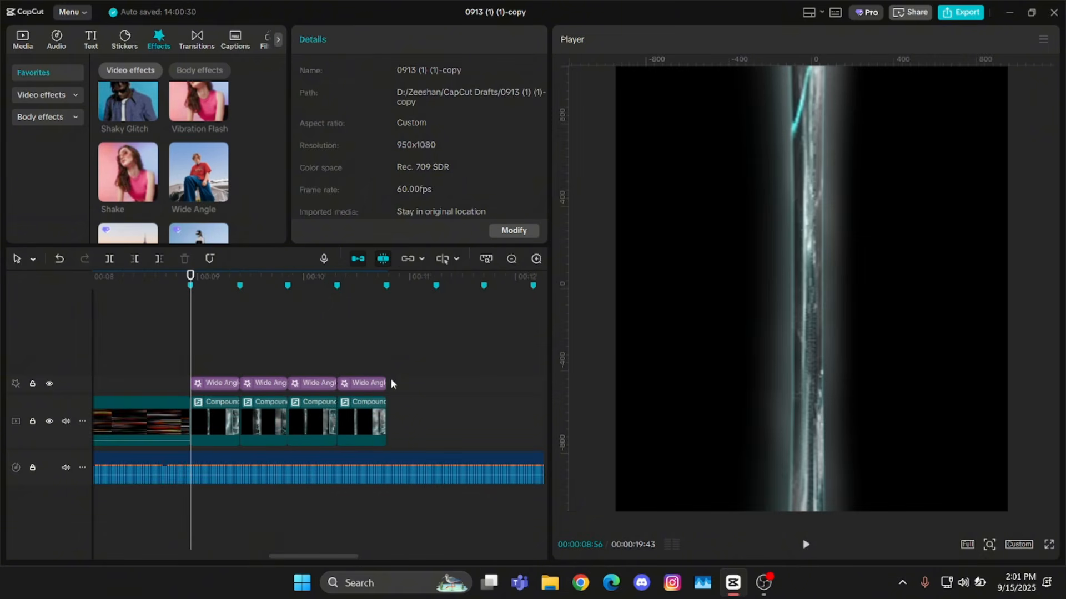
Select the first compound clip and step through its opening frames one at a time to check the motion.
{"action": "left_click", "coordinate": [226, 426]}
{"action": "key", "text": "Right"}
{"action": "key", "text": "Right"}
{"action": "key", "text": "Right"}
{"action": "key", "text": "Right"}
{"action": "key", "text": "Right"}
{"action": "key", "text": "Right"}
{"action": "key", "text": "Right"}
{"action": "key", "text": "Right"}
{"action": "key", "text": "Right"}
{"action": "key", "text": "Right"}
{"action": "key", "text": "Right"}
{"action": "key", "text": "Right"}
{"action": "key", "text": "Right"}
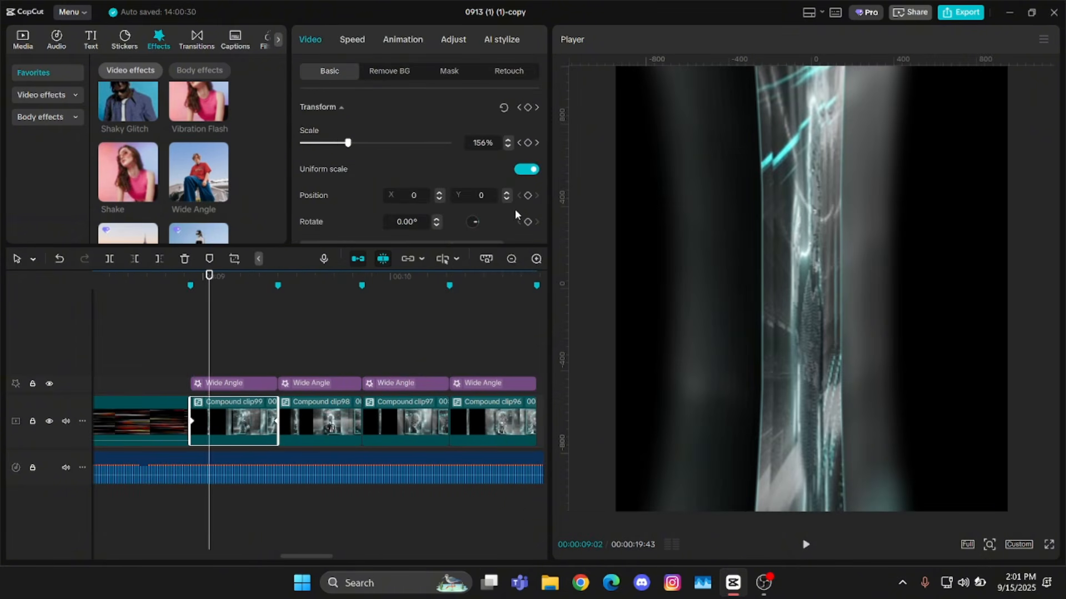
Keyframe the first compound clip's rotation from 0° at its start to -4.5° at its end and scrub through the tilt.
{"action": "key", "text": "Up"}
{"action": "key", "text": "Down"}
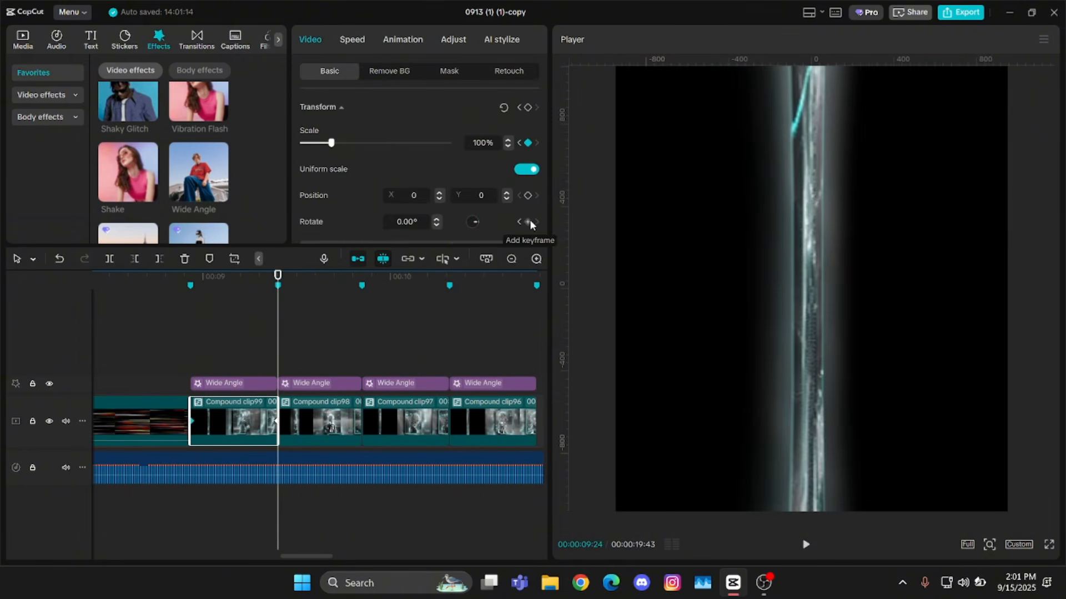
{"action": "left_click", "coordinate": [420, 223]}
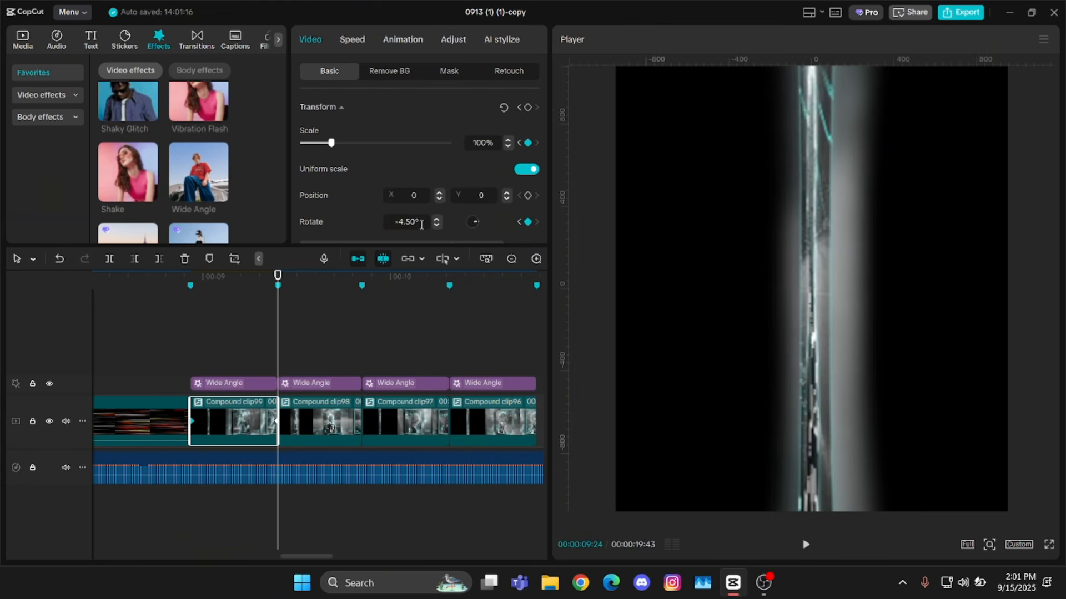
{"action": "left_click_drag", "start_coordinate": [213, 342], "coordinate": [225, 351]}
{"action": "left_click_drag", "start_coordinate": [237, 352], "coordinate": [250, 351]}
Keyframe the second compound clip's rotation from 0° at its start to 5° at its end.
{"action": "key", "text": "Down"}
{"action": "left_click", "coordinate": [298, 423]}
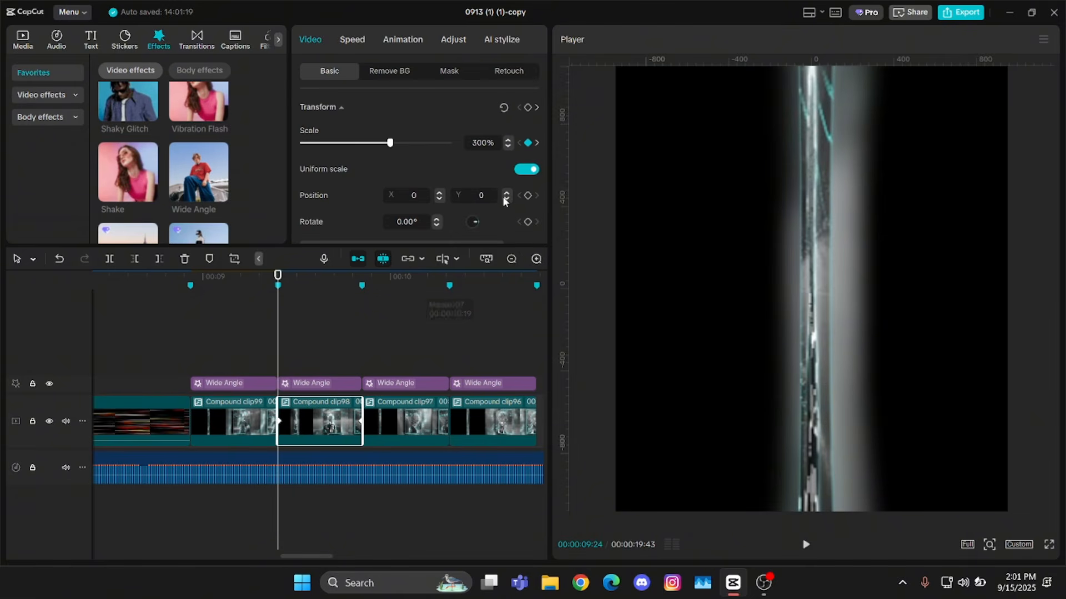
{"action": "left_click", "coordinate": [536, 222]}
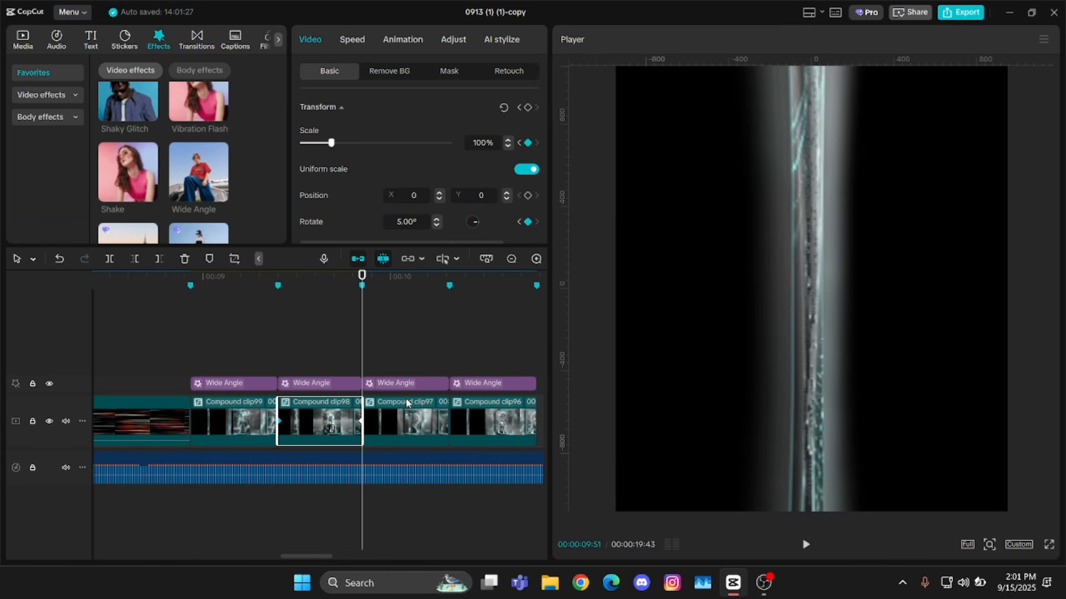
Keyframe the rotation of the third and fourth compound clips from 0° at each start to a slight tilt at each end.
{"action": "left_click", "coordinate": [402, 420]}
{"action": "left_click", "coordinate": [528, 222]}
{"action": "left_click", "coordinate": [536, 142]}
{"action": "left_click", "coordinate": [502, 416]}
{"action": "left_click", "coordinate": [528, 222]}
{"action": "left_click", "coordinate": [536, 143]}
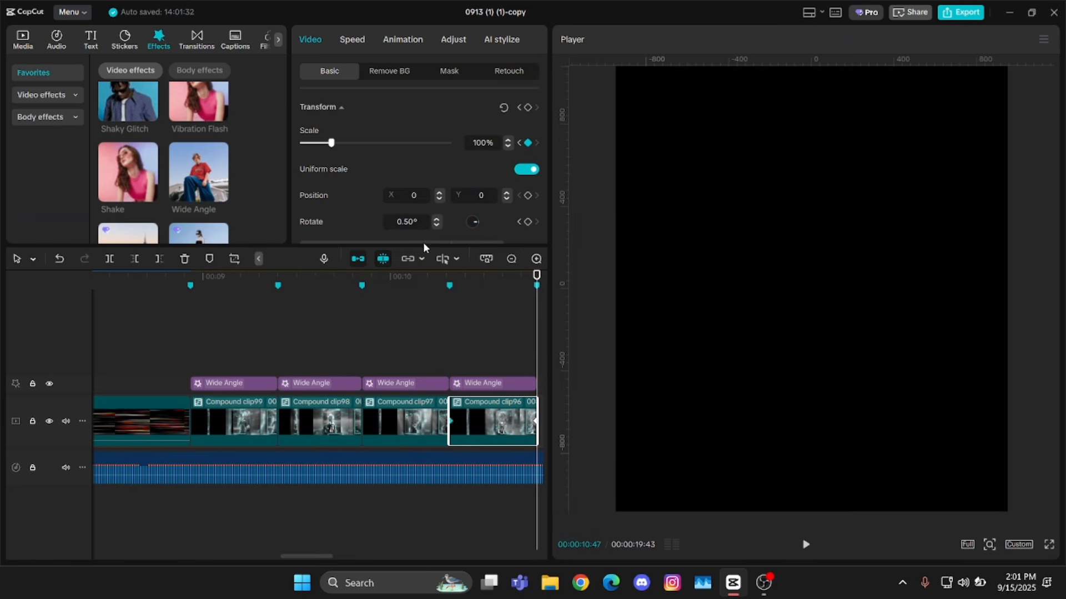
Play back the four tilted compound clips from just before the first one to check their rotation and zoom.
{"action": "right_click", "coordinate": [310, 317]}
{"action": "left_click", "coordinate": [455, 371]}
{"action": "left_click", "coordinate": [510, 259]}
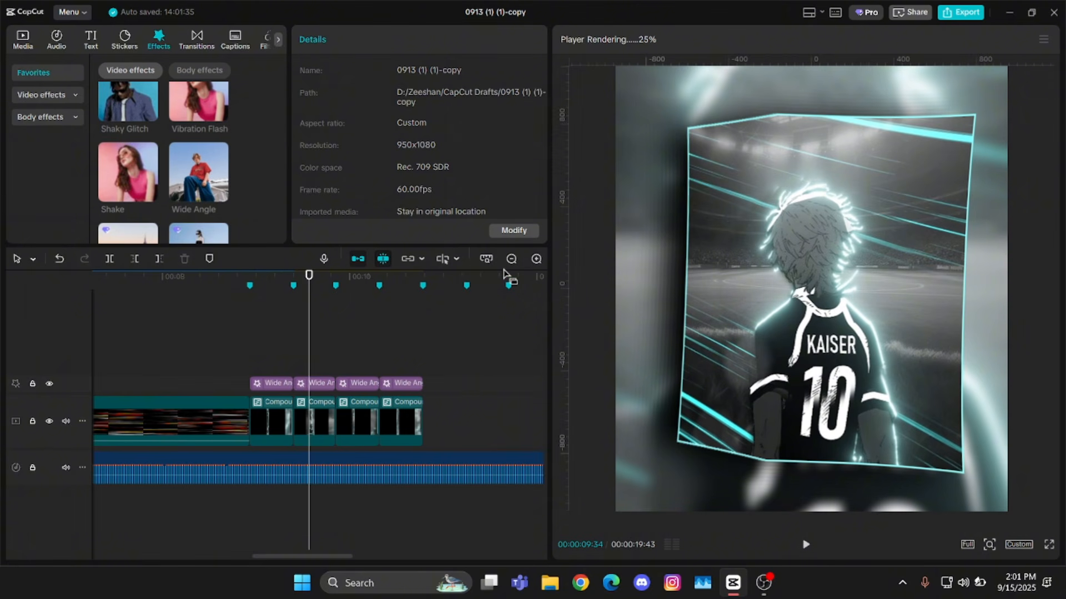
{"action": "left_click", "coordinate": [220, 299]}
{"action": "key", "text": "space"}
{"action": "left_click", "coordinate": [225, 302]}
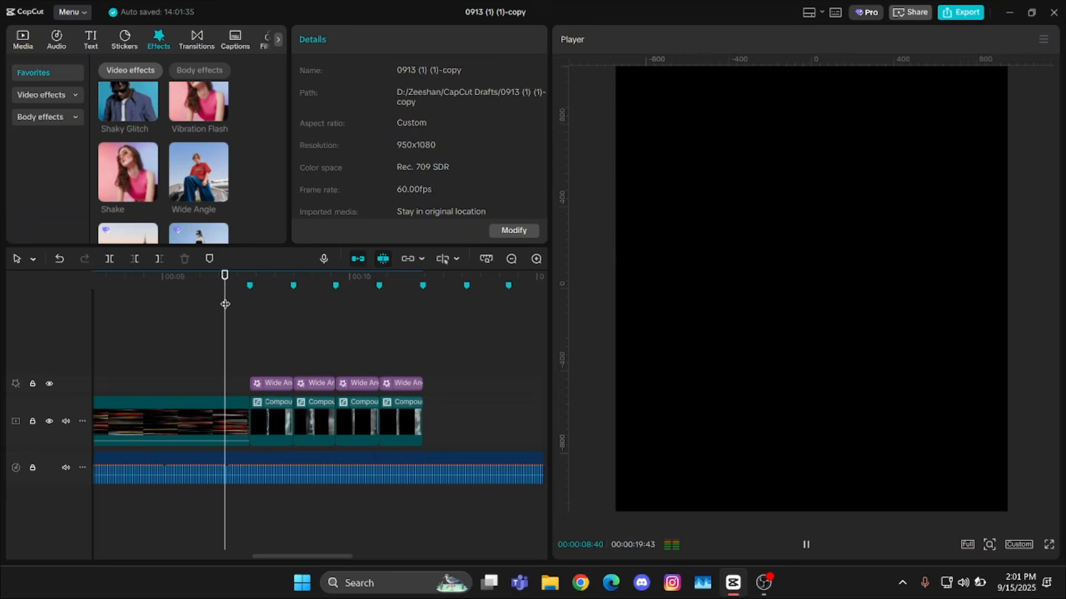
{"action": "left_click", "coordinate": [224, 304]}
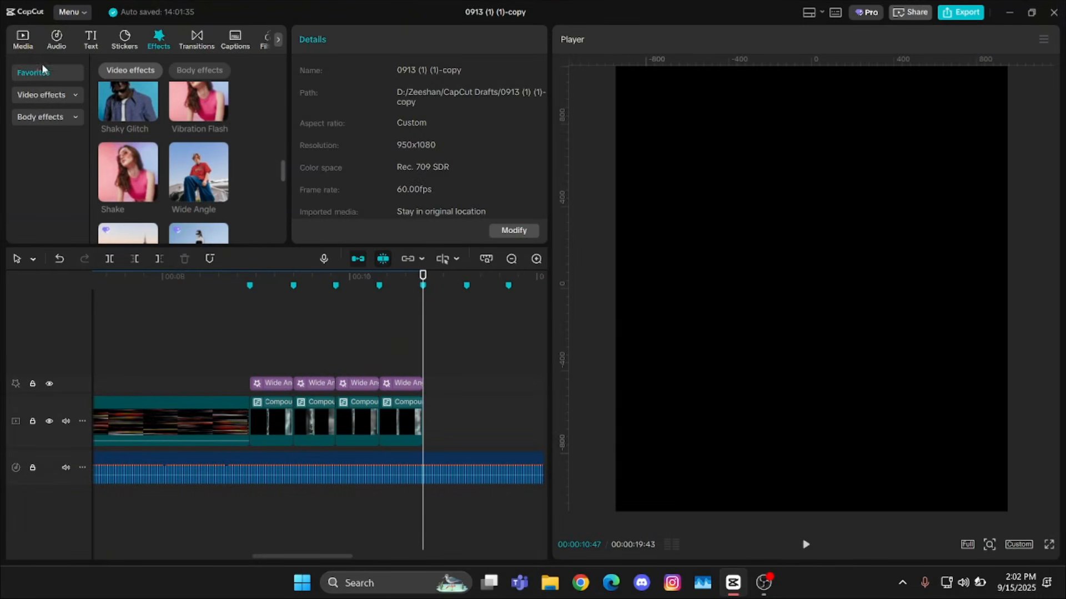
Append the video clips 0913 (1) (1)(2), (3), (5) and (7).mp4 to the main track after the last compound clip.
{"action": "left_click", "coordinate": [23, 40]}
{"action": "scroll", "coordinate": [225, 174], "scroll_direction": "down", "scroll_amount": 1}
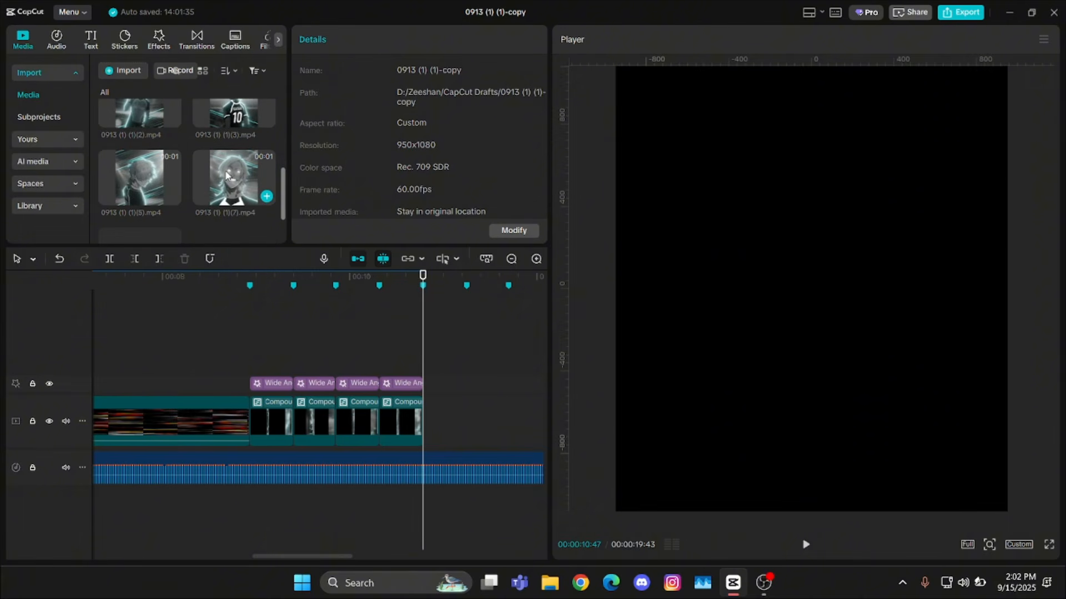
{"action": "left_click_drag", "start_coordinate": [151, 169], "coordinate": [455, 417]}
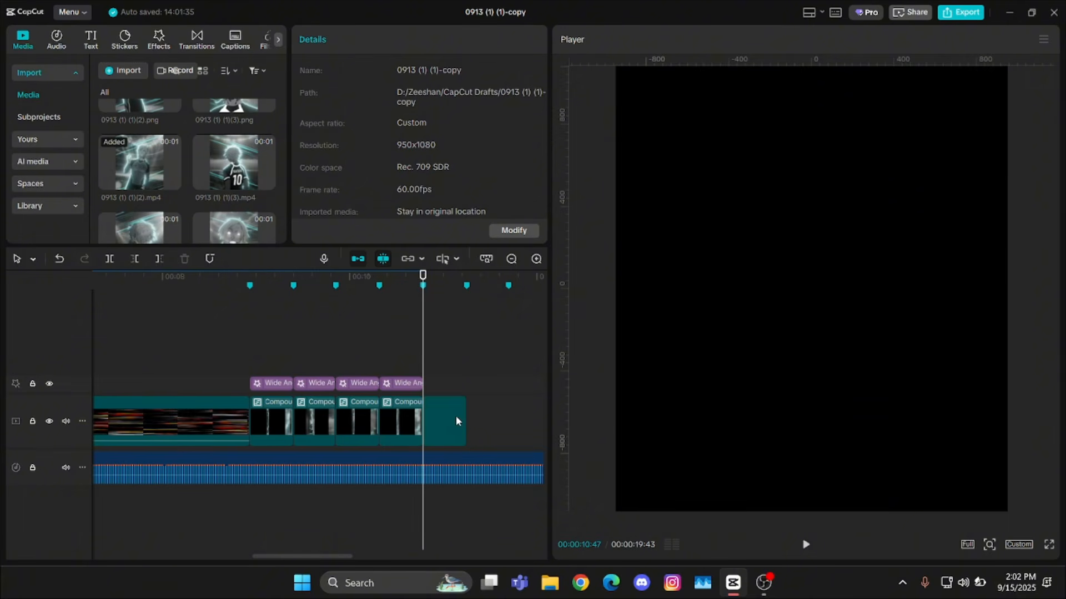
{"action": "left_click_drag", "start_coordinate": [239, 169], "coordinate": [479, 413]}
{"action": "left_click_drag", "start_coordinate": [157, 222], "coordinate": [511, 408]}
{"action": "key", "text": "Down"}
{"action": "left_click_drag", "start_coordinate": [234, 228], "coordinate": [425, 425]}
Separate the audio from the four new video clips and delete the separated audio.
{"action": "left_click_drag", "start_coordinate": [410, 368], "coordinate": [280, 428]}
{"action": "key", "text": "ctrl+shift+s"}
{"action": "left_click_drag", "start_coordinate": [461, 502], "coordinate": [253, 526]}
{"action": "key", "text": "Delete"}
Give all four new video clips a Blur canvas background with the lightest blur preset.
{"action": "left_click", "coordinate": [263, 371]}
{"action": "key", "text": "Up"}
{"action": "left_click", "coordinate": [268, 409]}
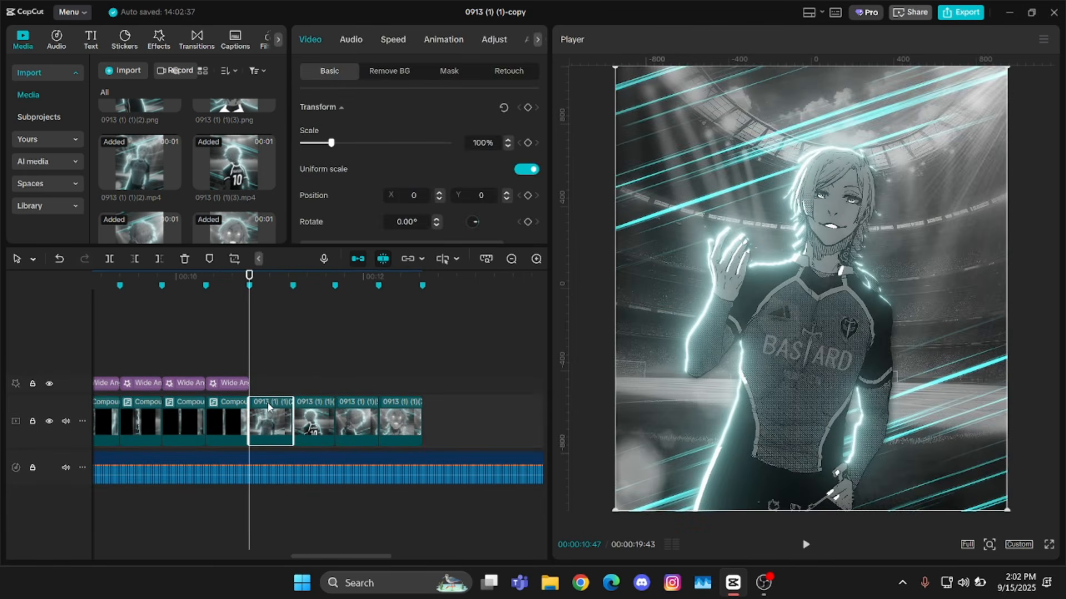
{"action": "key", "text": "Up"}
{"action": "left_click_drag", "start_coordinate": [398, 373], "coordinate": [282, 413]}
{"action": "scroll", "coordinate": [389, 191], "scroll_direction": "down", "scroll_amount": 5}
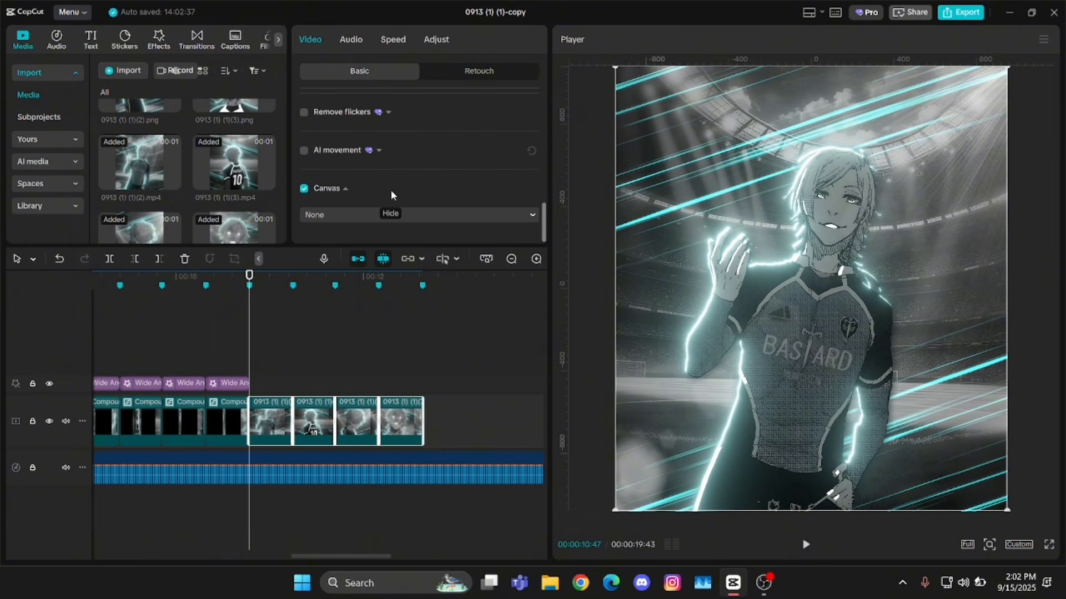
{"action": "left_click", "coordinate": [370, 214]}
{"action": "left_click", "coordinate": [355, 265]}
{"action": "left_click", "coordinate": [320, 190]}
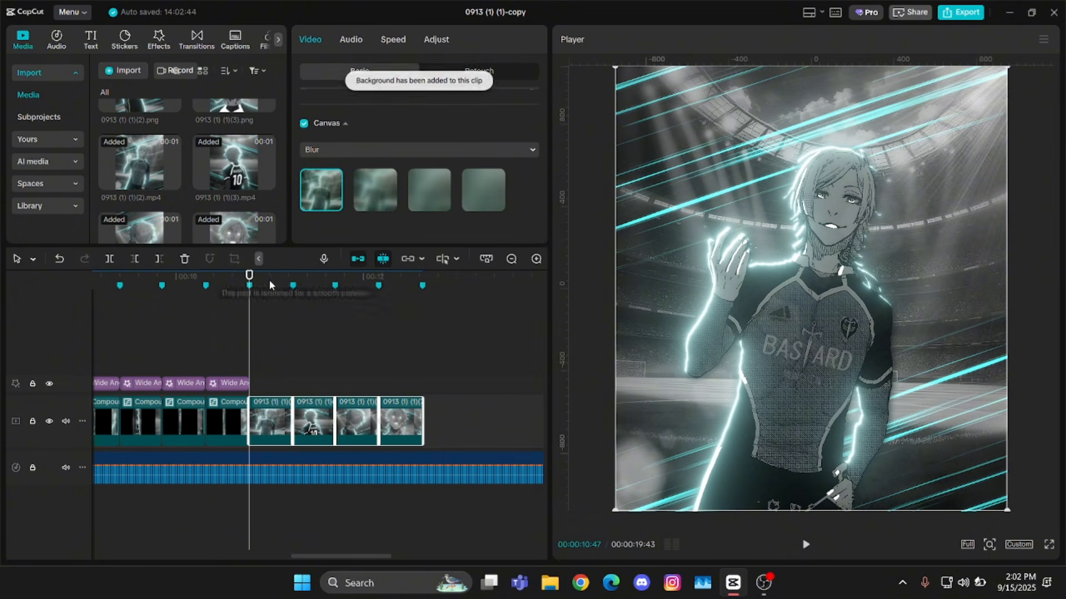
Keyframe the first new video clip's scale at 100% at its start and 60% at its end.
{"action": "left_click", "coordinate": [270, 421]}
{"action": "scroll", "coordinate": [374, 174], "scroll_direction": "up", "scroll_amount": 5}
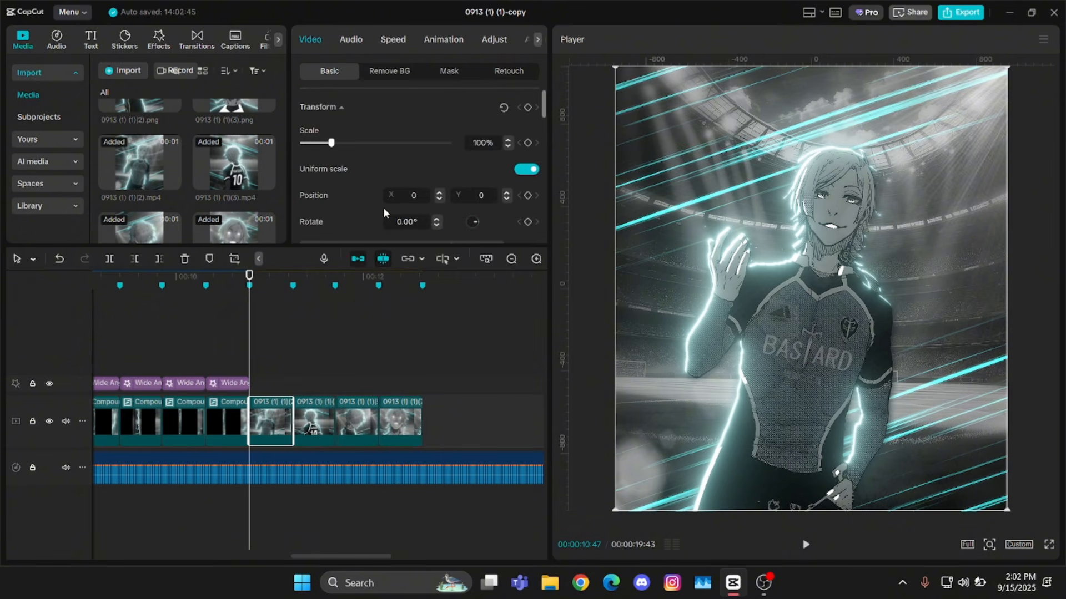
{"action": "scroll", "coordinate": [369, 321], "scroll_direction": "up", "scroll_amount": 3}
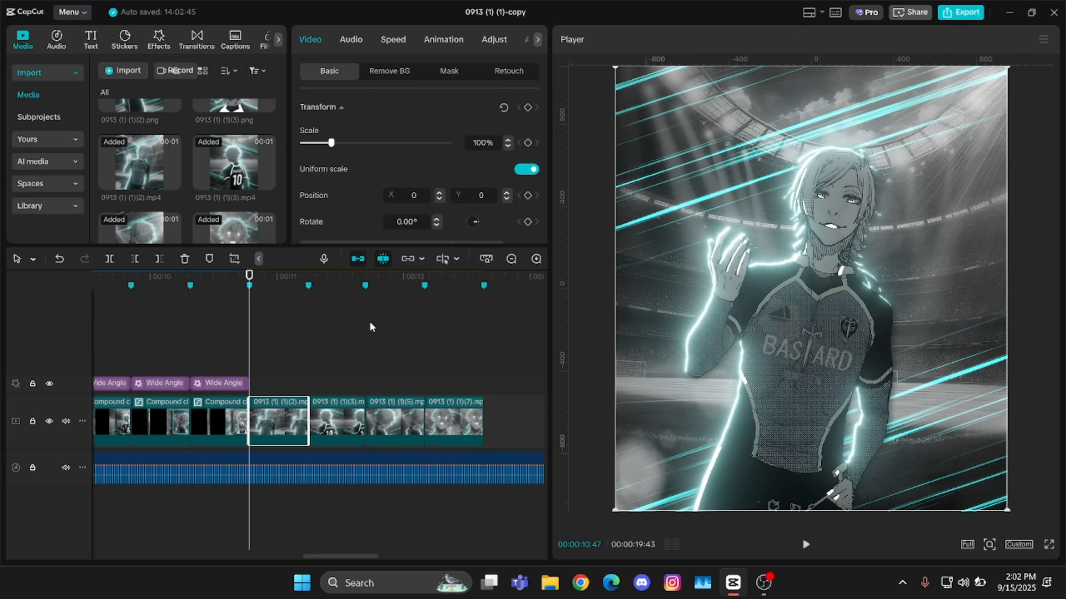
{"action": "left_click", "coordinate": [529, 146]}
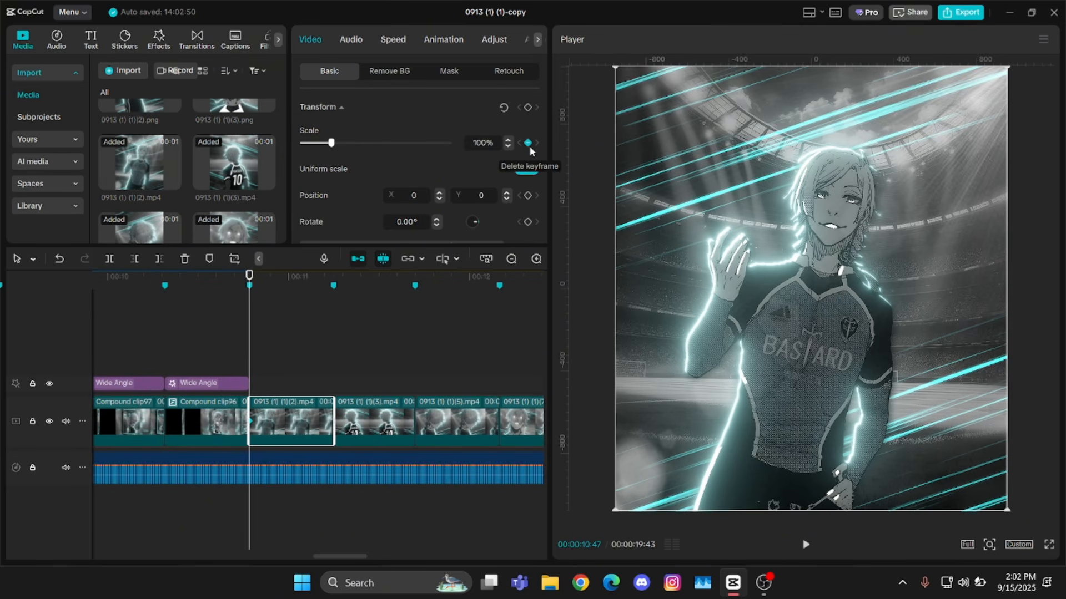
{"action": "key", "text": "Down"}
{"action": "left_click", "coordinate": [529, 145]}
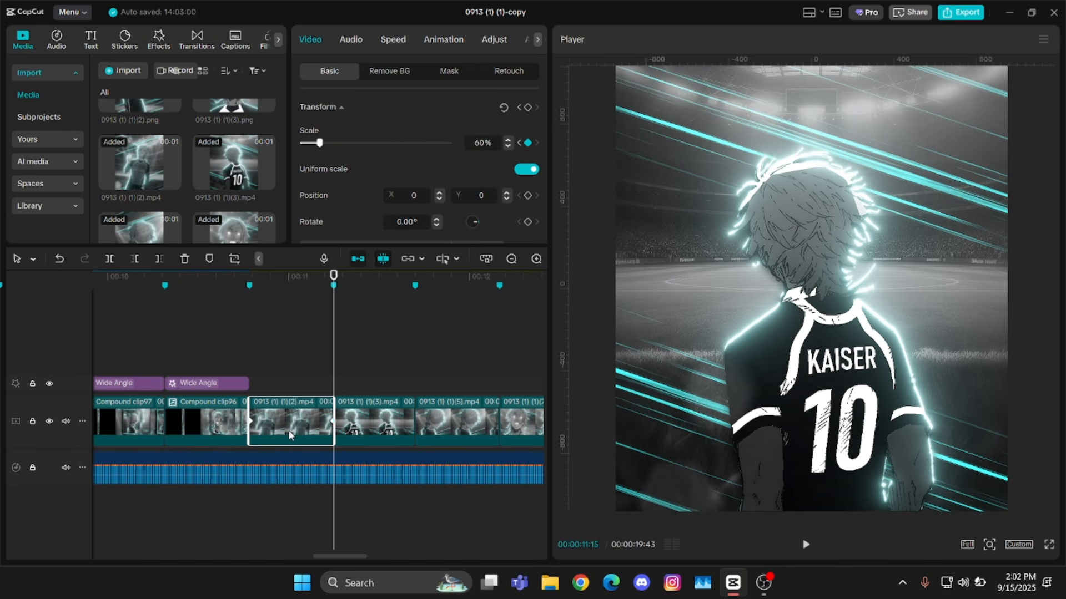
Change the clip's scale keyframes to 350% at its start and 50% at its end.
{"action": "key", "text": "Up"}
{"action": "left_click_drag", "start_coordinate": [333, 145], "coordinate": [402, 146]}
{"action": "key", "text": "Down"}
{"action": "key", "text": "Up"}
{"action": "scroll", "coordinate": [356, 351], "scroll_direction": "up", "scroll_amount": 2}
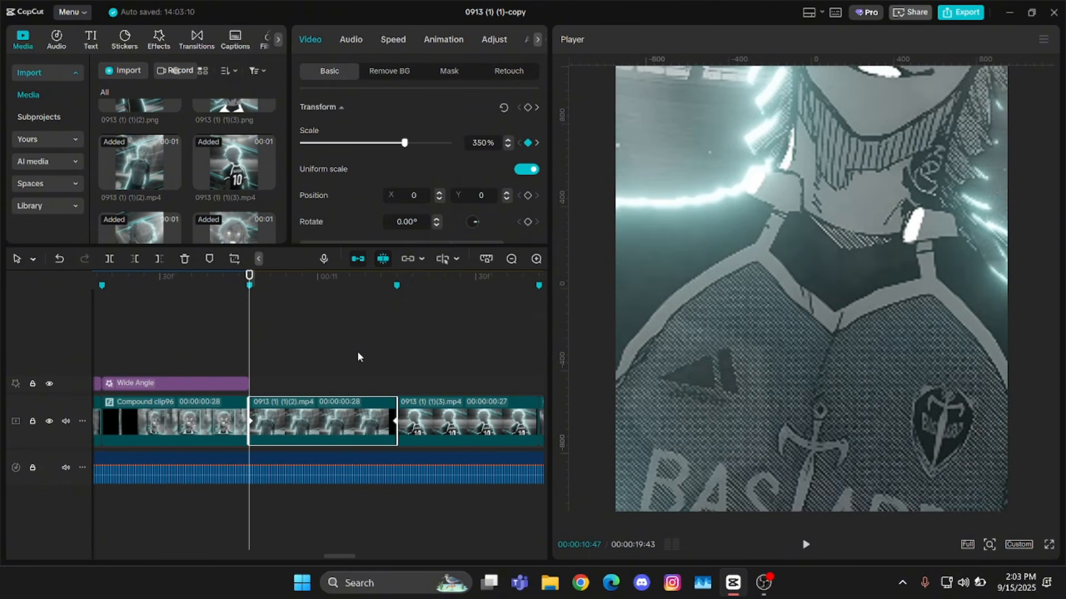
Show the clip's keyframe graph and insert a middle scale keyframe of 155% at 00:00:11:04.
{"action": "key", "text": "alt+k"}
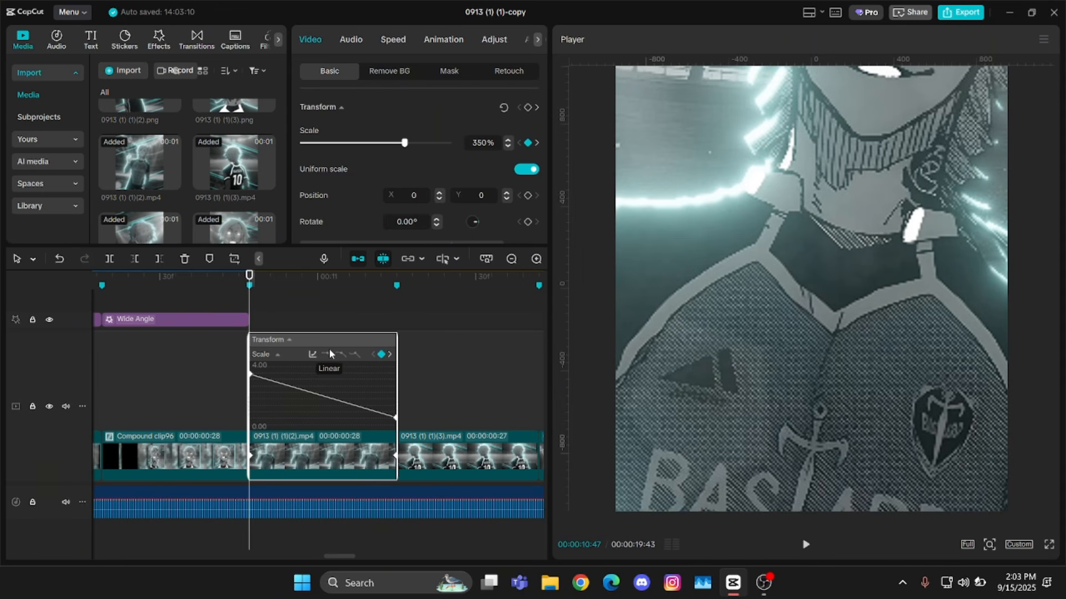
{"action": "key", "text": "Down"}
{"action": "key", "text": "Left"}
{"action": "key", "text": "Left"}
{"action": "key", "text": "Left"}
{"action": "key", "text": "Left"}
{"action": "key", "text": "Left"}
{"action": "key", "text": "Left"}
{"action": "key", "text": "Left"}
{"action": "key", "text": "Left"}
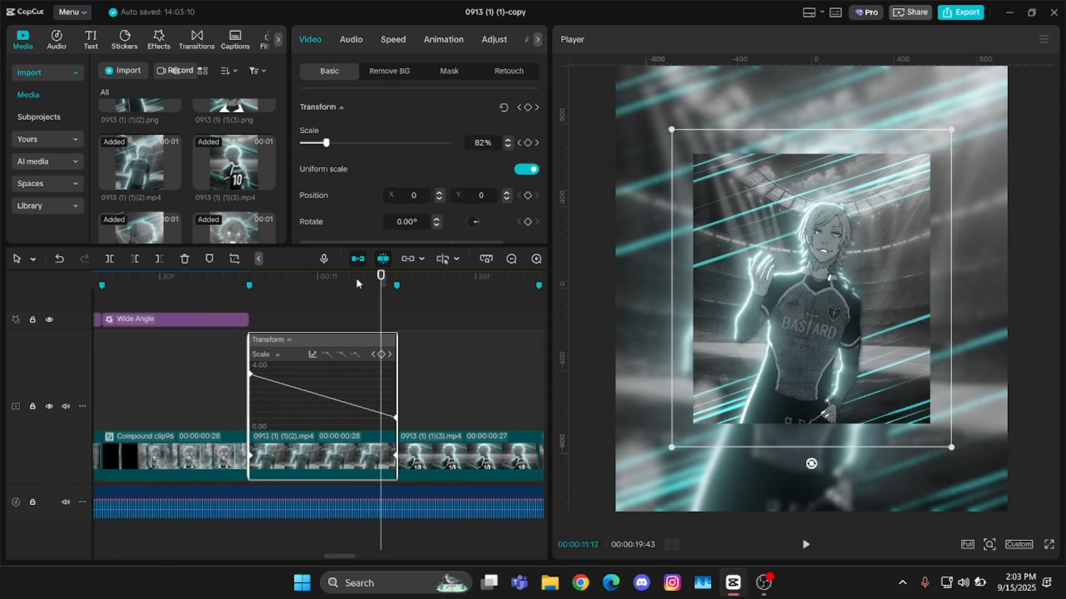
{"action": "key", "text": "Left"}
{"action": "key", "text": "Left"}
{"action": "key", "text": "Left"}
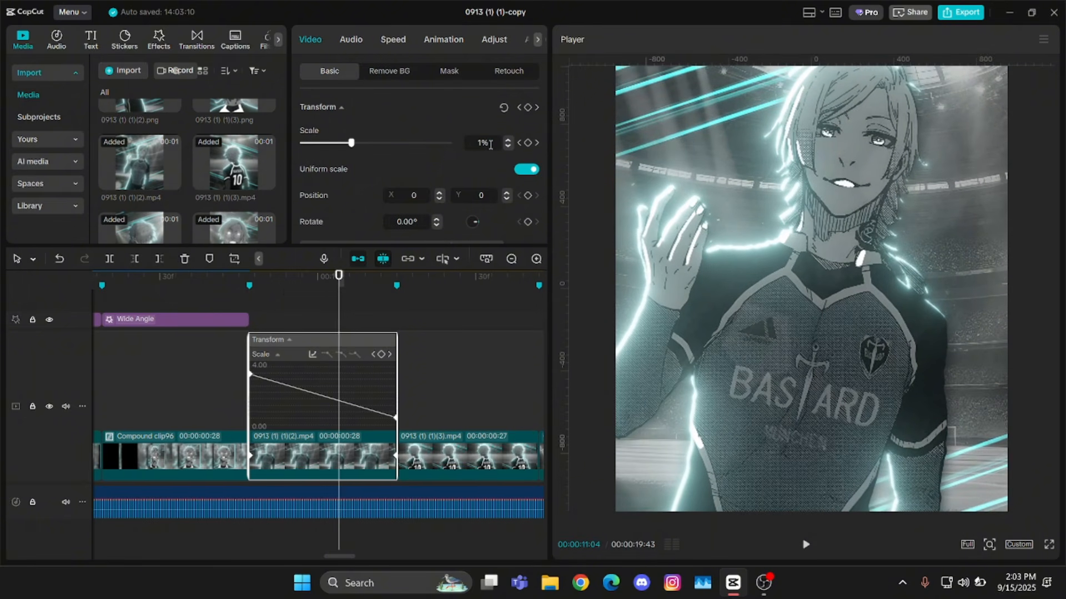
{"action": "key", "text": "Return"}
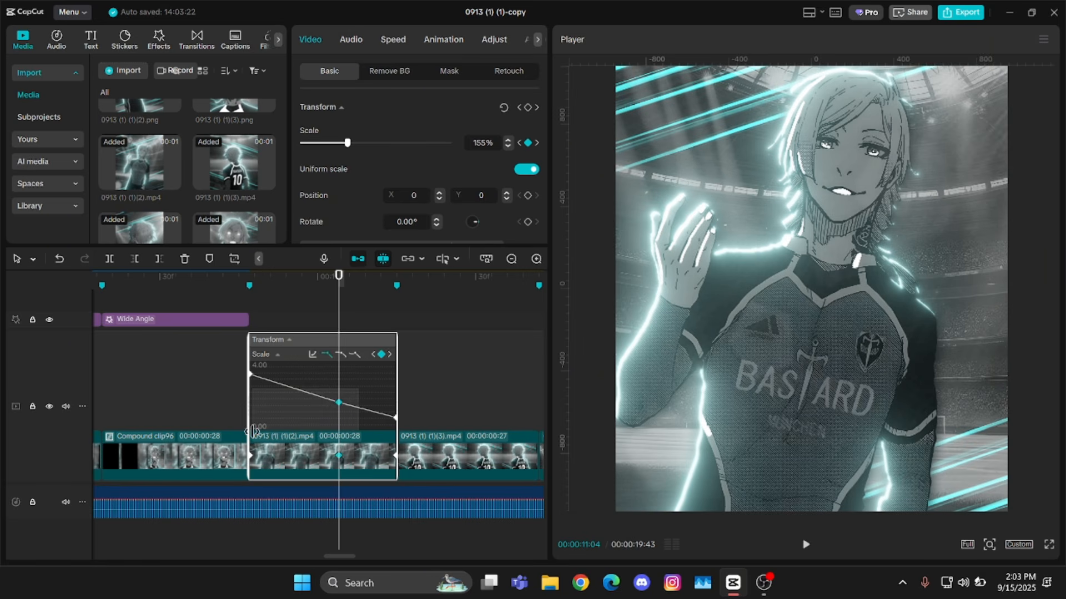
Apply an auto curve to the middle scale keyframe and lengthen both its handles almost to the clip's start and end.
{"action": "left_click", "coordinate": [341, 354]}
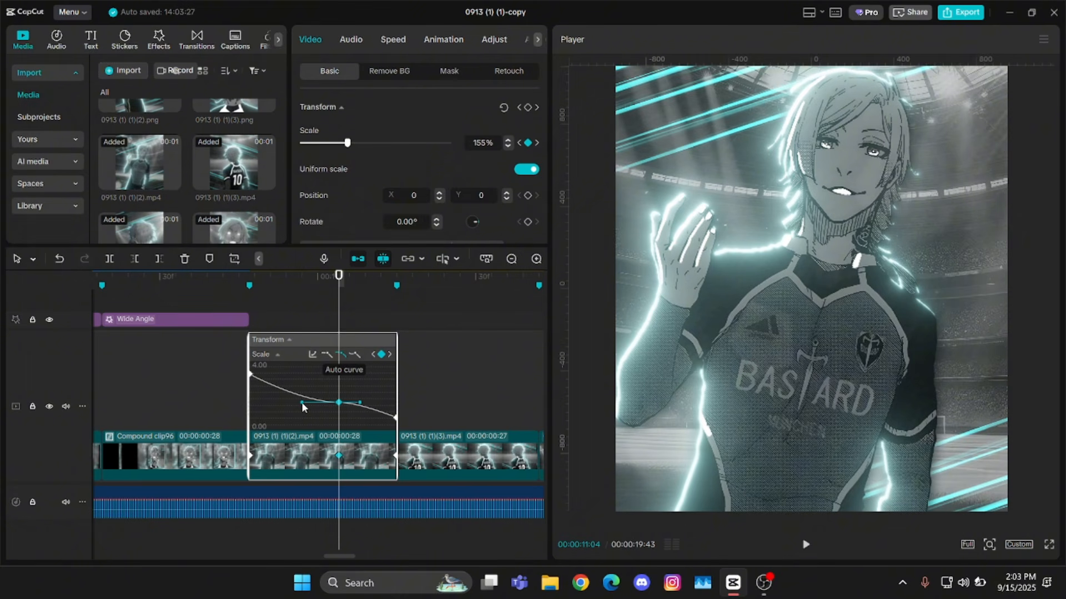
{"action": "left_click_drag", "start_coordinate": [301, 402], "coordinate": [265, 400]}
{"action": "left_click_drag", "start_coordinate": [359, 403], "coordinate": [392, 405]}
{"action": "left_click_drag", "start_coordinate": [262, 398], "coordinate": [263, 402]}
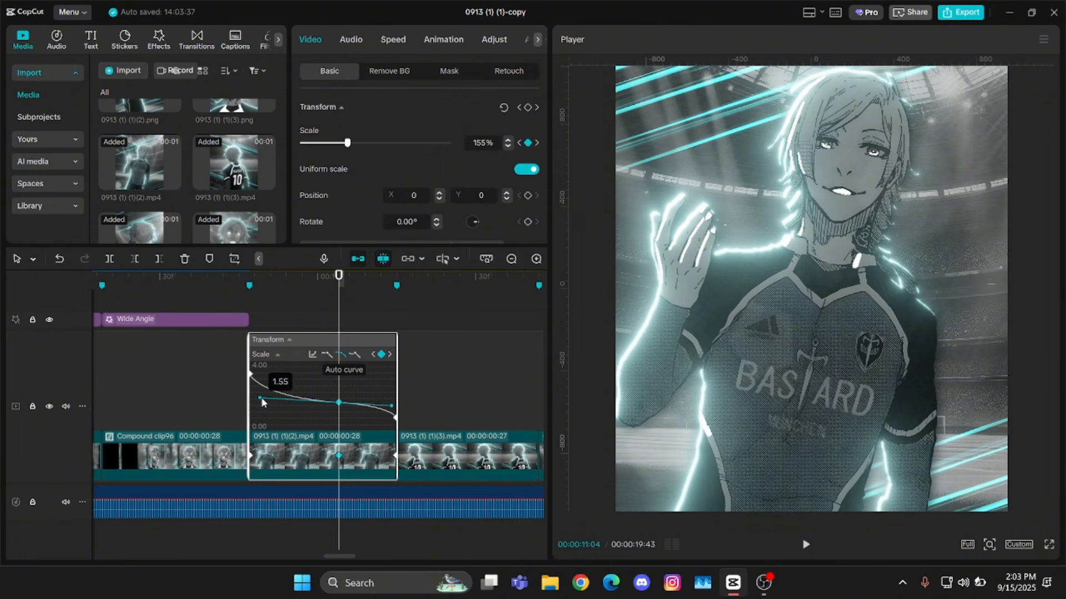
{"action": "left_click", "coordinate": [300, 417]}
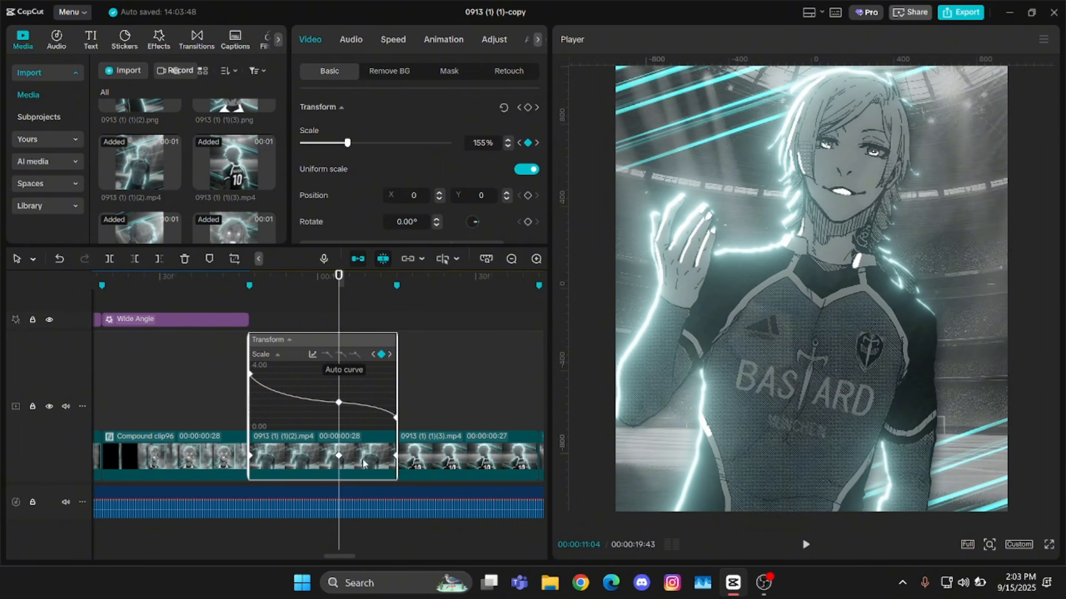
Undo a shift of the clip's final scale keyframe and close the clip's keyframe graph.
{"action": "left_click", "coordinate": [394, 456]}
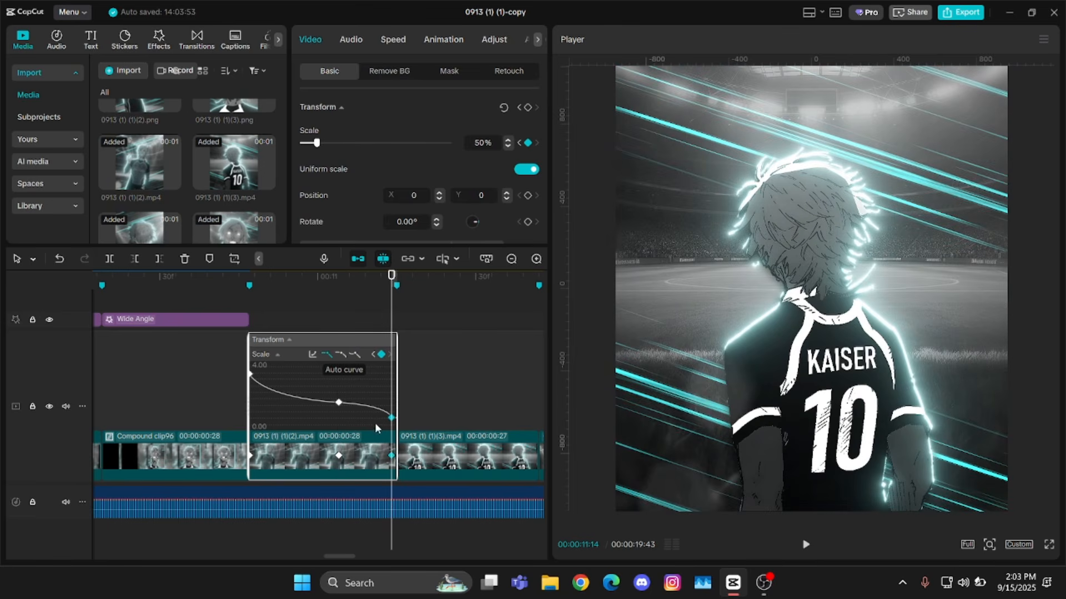
{"action": "key", "text": "ctrl+z"}
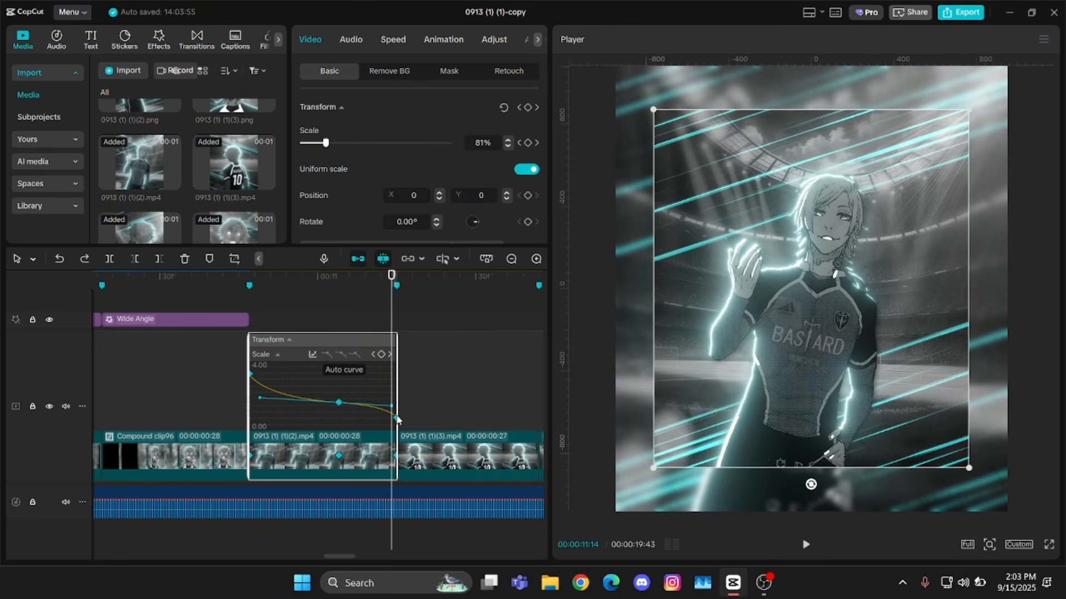
{"action": "double_click", "coordinate": [351, 439]}
{"action": "key", "text": "Right"}
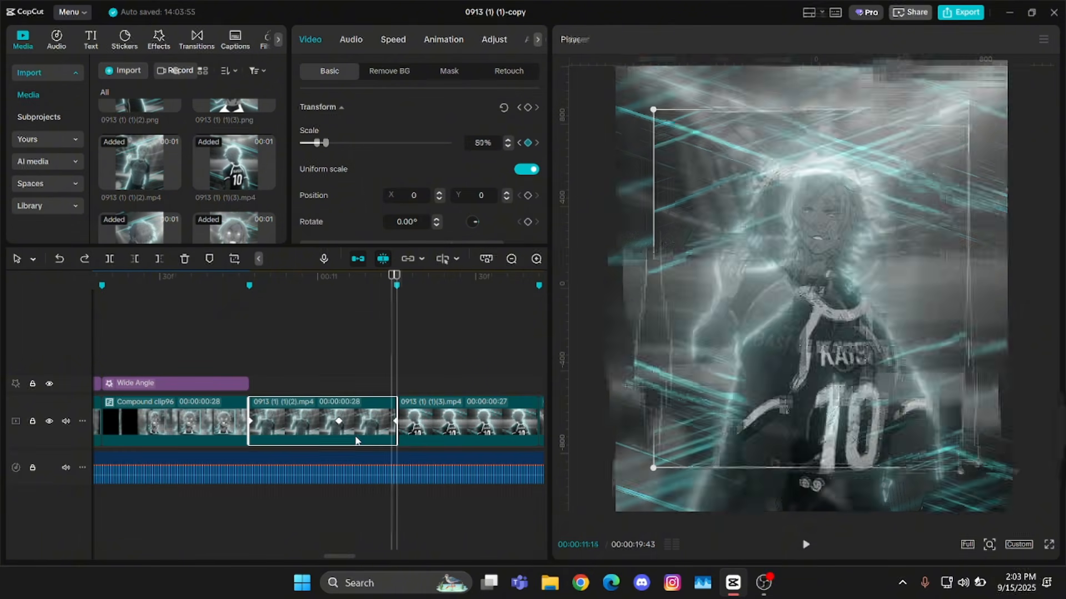
Paste the copied scale keyframes onto the remaining three video clips, 0913 (1) (1)(3).mp4, (5).mp4 and (7).mp4.
{"action": "left_click", "coordinate": [501, 404]}
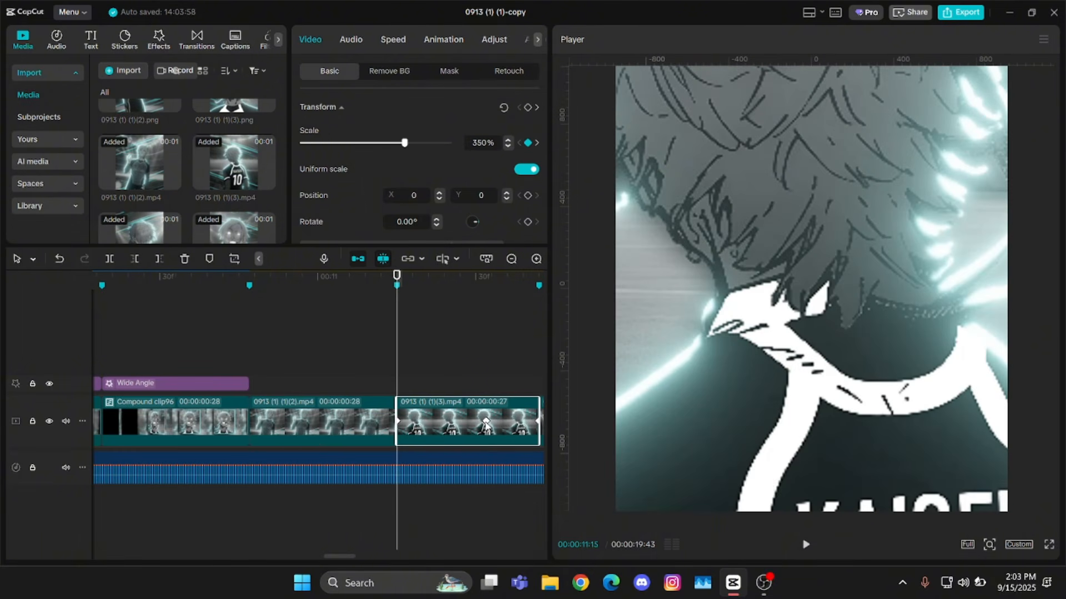
{"action": "key", "text": "Down"}
{"action": "key", "text": "Down"}
{"action": "key", "text": "Down"}
{"action": "key", "text": "Up"}
{"action": "left_click", "coordinate": [288, 423]}
{"action": "key", "text": "ctrl+v"}
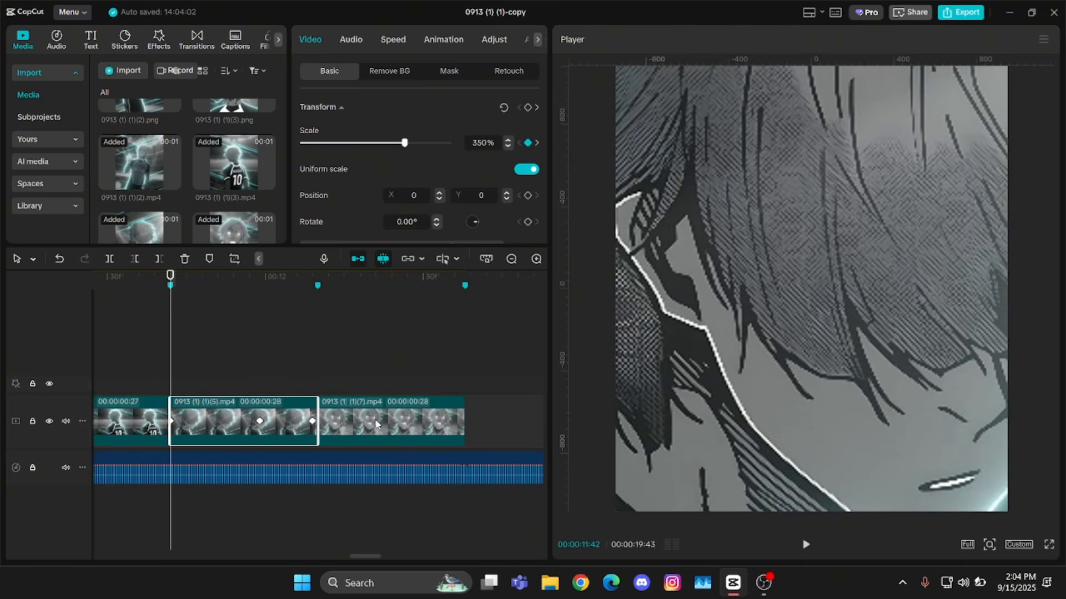
{"action": "key", "text": "Down"}
{"action": "left_click", "coordinate": [370, 425]}
{"action": "key", "text": "ctrl+v"}
{"action": "key", "text": "Down"}
Play back the four video clips to check their zoom-out scaling.
{"action": "scroll", "coordinate": [373, 311], "scroll_direction": "down", "scroll_amount": 2}
{"action": "left_click", "coordinate": [205, 324]}
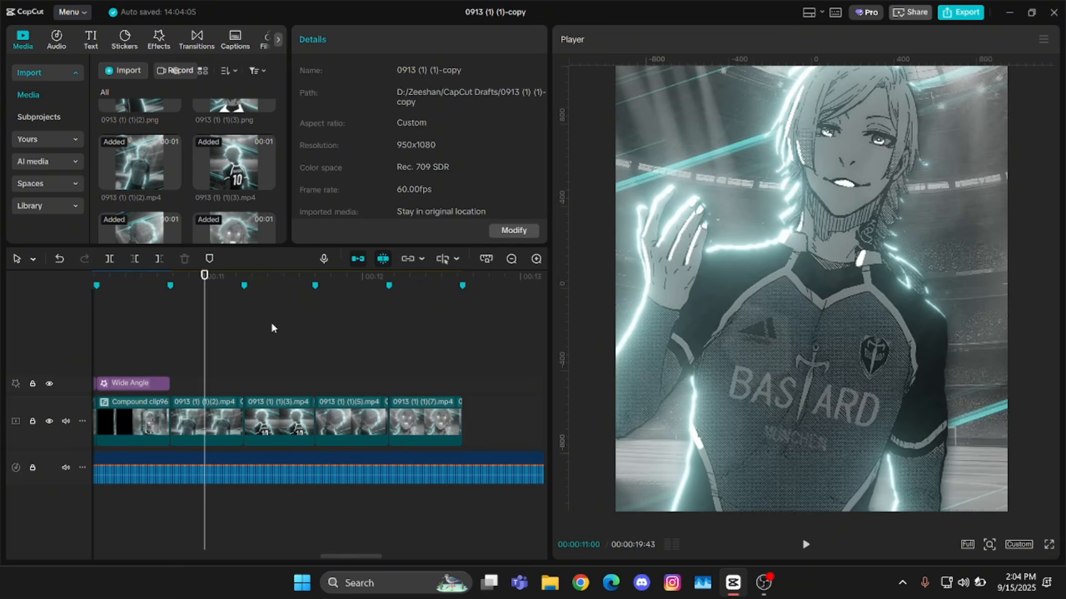
{"action": "key", "text": "space"}
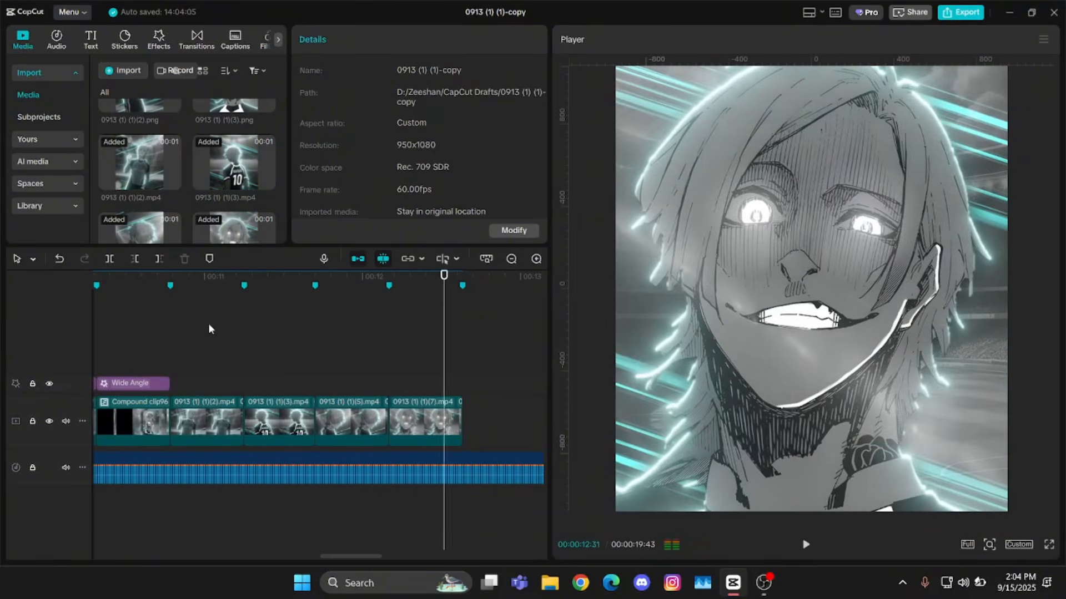
{"action": "key", "text": "space"}
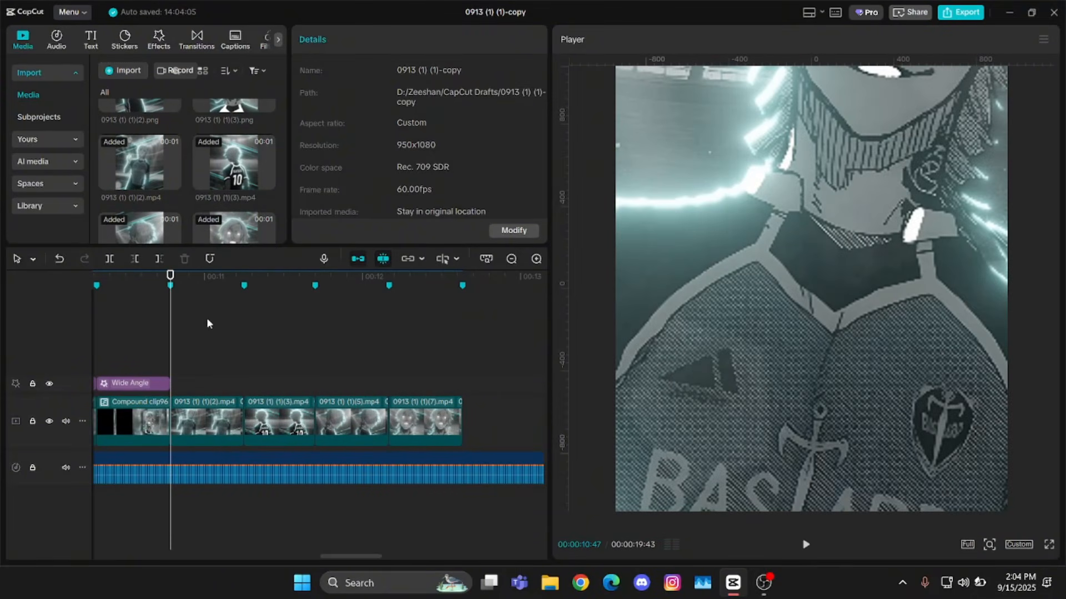
Add a Wide Angle effect above 0913 (1) (1)(2).mp4 from its start and trim the effect to the clip's end.
{"action": "left_click", "coordinate": [160, 47]}
{"action": "left_click_drag", "start_coordinate": [199, 175], "coordinate": [175, 385]}
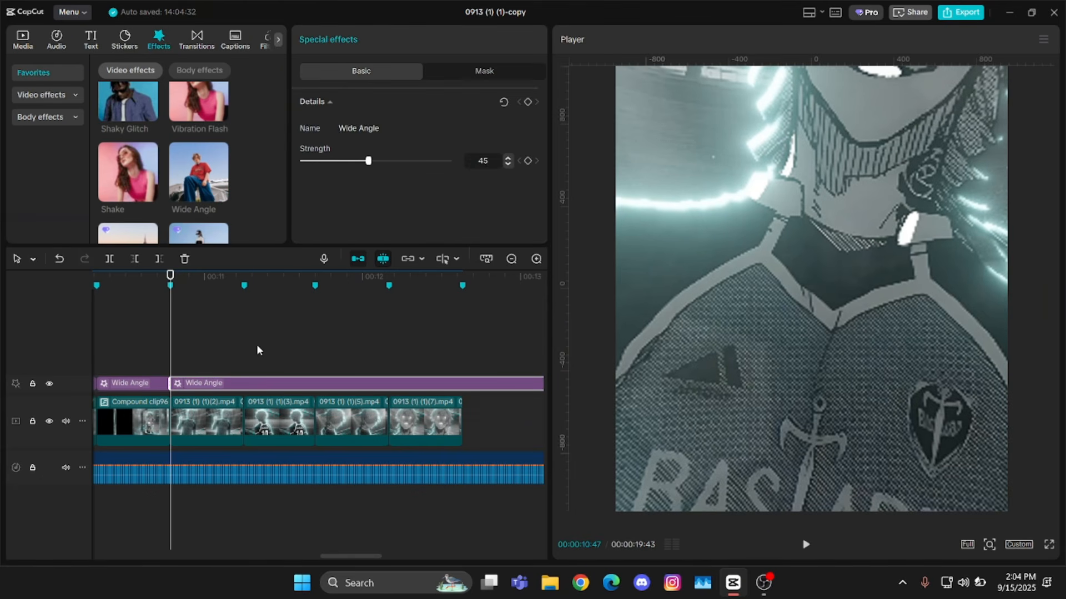
{"action": "scroll", "coordinate": [257, 341], "scroll_direction": "up", "scroll_amount": 2}
{"action": "key", "text": "Down"}
{"action": "key", "text": "w"}
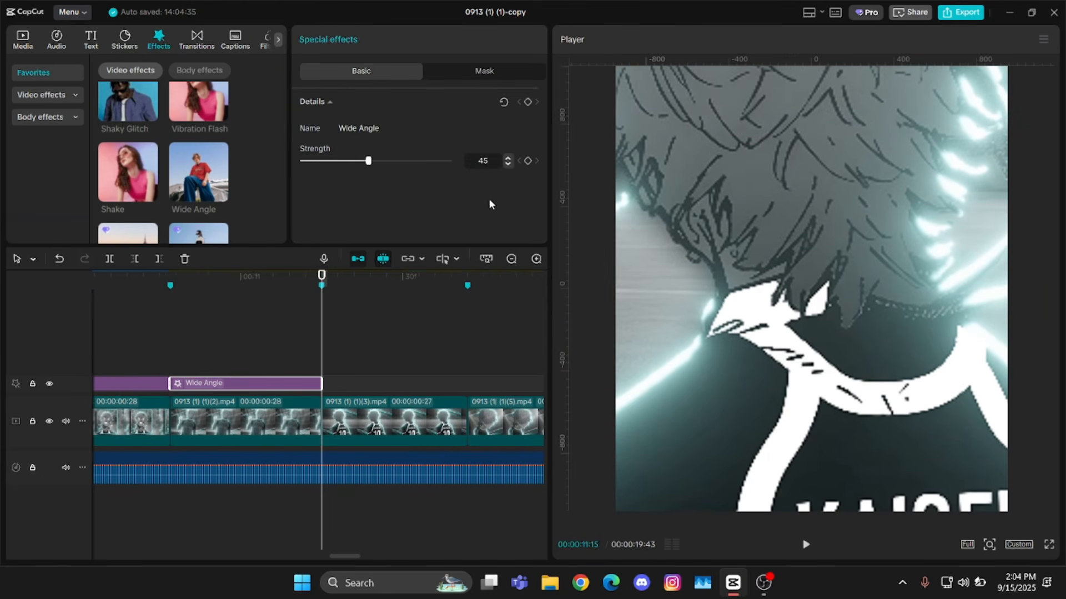
Keyframe the Wide Angle effect's strength at 100 at both its start and its end.
{"action": "key", "text": "Up"}
{"action": "left_click", "coordinate": [528, 161]}
{"action": "key", "text": "Down"}
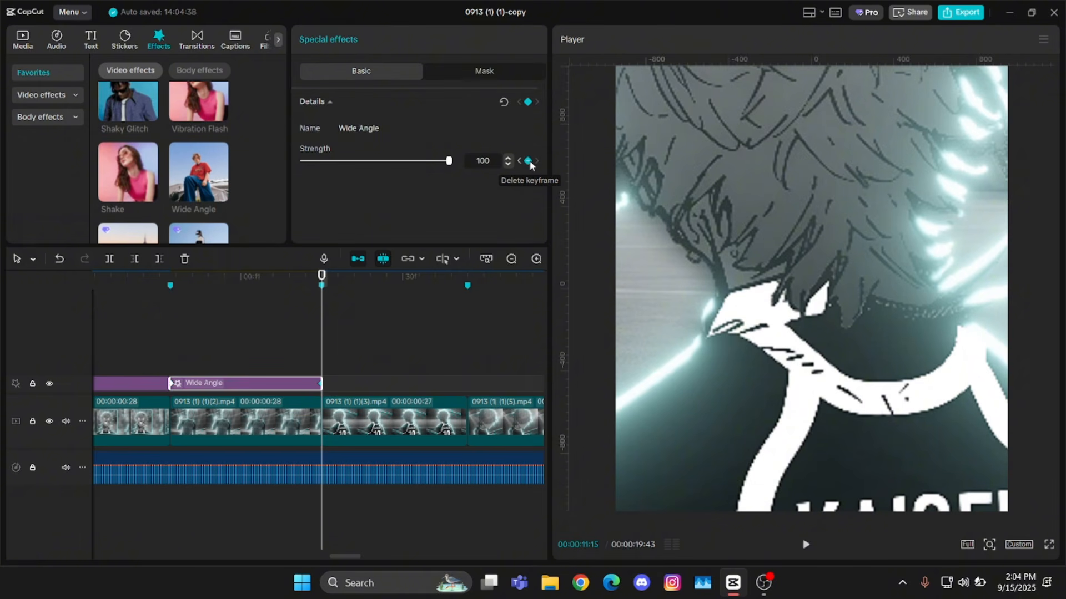
Set a Wide Angle strength keyframe of 0 at 00:00:11:04, aligned with the clip's middle scale keyframe.
{"action": "key", "text": "Left"}
{"action": "key", "text": "Left"}
{"action": "key", "text": "Left"}
{"action": "key", "text": "Left"}
{"action": "key", "text": "Left"}
{"action": "key", "text": "Left"}
{"action": "key", "text": "Left"}
{"action": "key", "text": "Left"}
{"action": "key", "text": "Left"}
{"action": "left_click", "coordinate": [302, 418]}
{"action": "key", "text": "Left"}
{"action": "key", "text": "Left"}
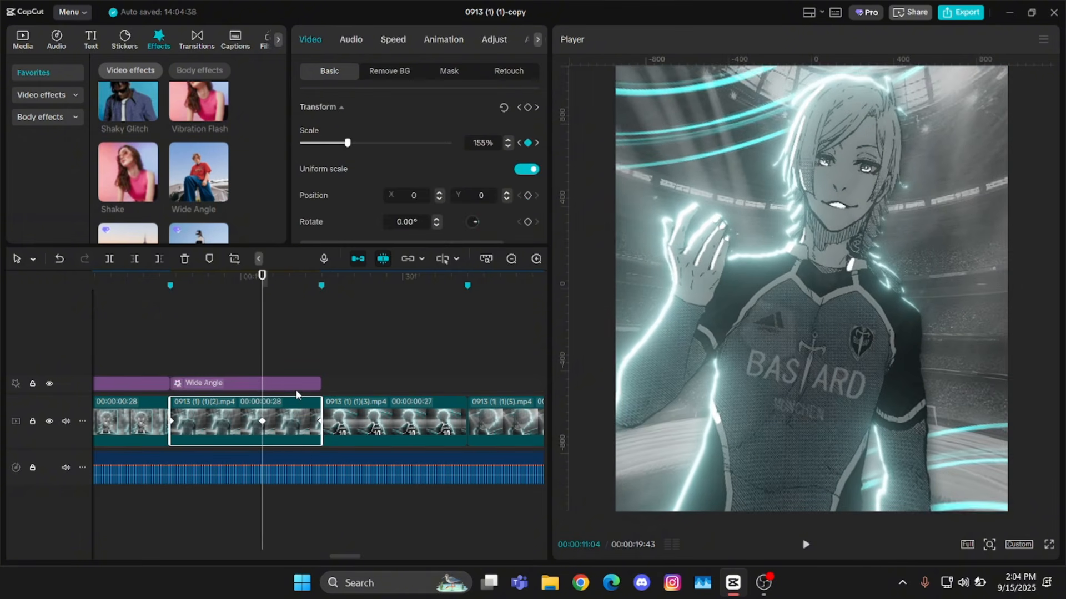
{"action": "left_click", "coordinate": [295, 388]}
{"action": "left_click_drag", "start_coordinate": [428, 180], "coordinate": [209, 177]}
Apply an auto curve to the effect's middle strength keyframe in the keyframe graph and lengthen both its handles towards the effect's ends.
{"action": "key", "text": "alt+k"}
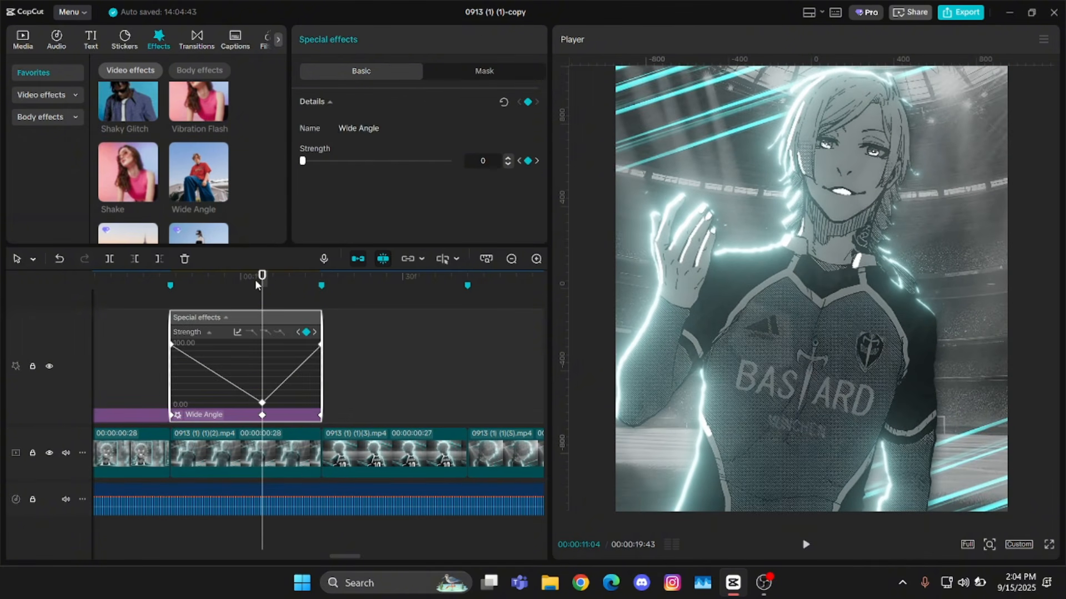
{"action": "scroll", "coordinate": [236, 386], "scroll_direction": "up", "scroll_amount": 3}
{"action": "left_click", "coordinate": [295, 332]}
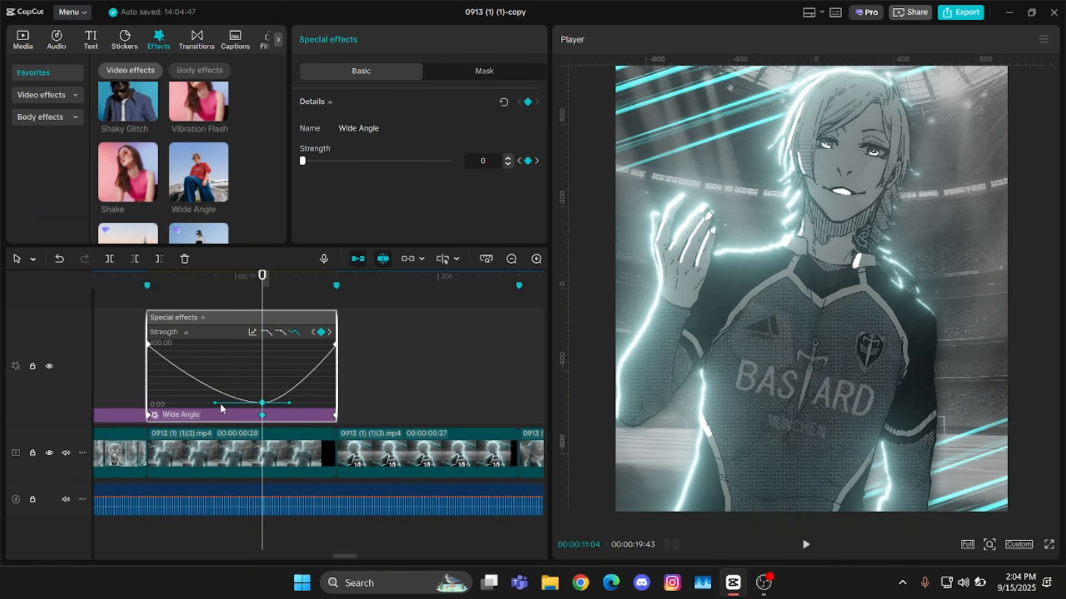
{"action": "left_click_drag", "start_coordinate": [220, 403], "coordinate": [168, 397]}
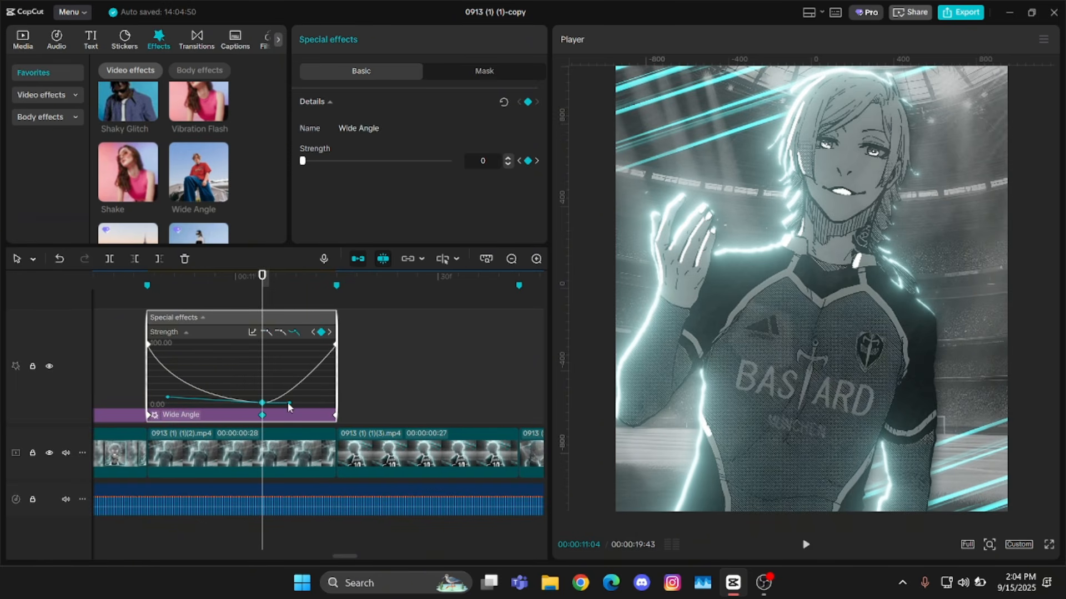
{"action": "left_click_drag", "start_coordinate": [290, 403], "coordinate": [330, 411]}
{"action": "key", "text": "alt+k"}
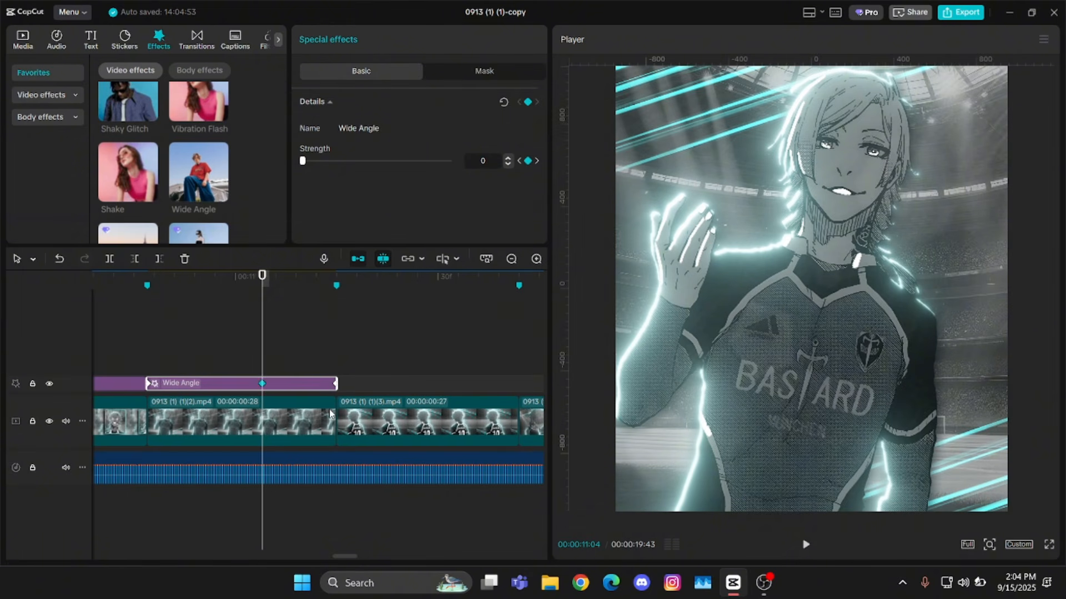
Duplicate the keyframed Wide Angle effect onto a second effect track at the start of 0913 (1) (1)(2).mp4.
{"action": "key", "text": "Up"}
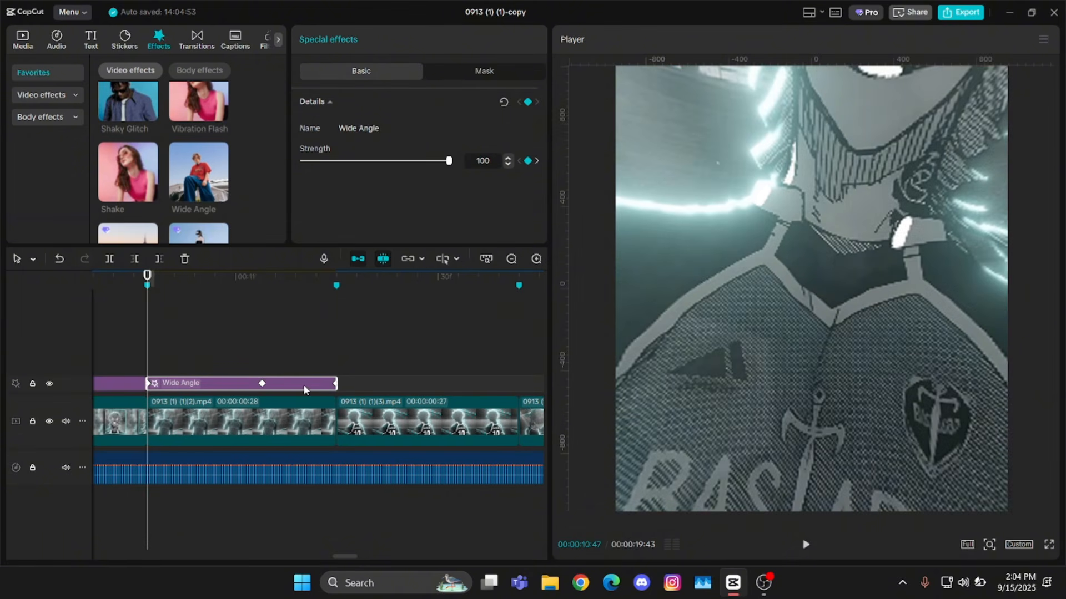
{"action": "key", "text": "ctrl+c"}
{"action": "key", "text": "ctrl+v"}
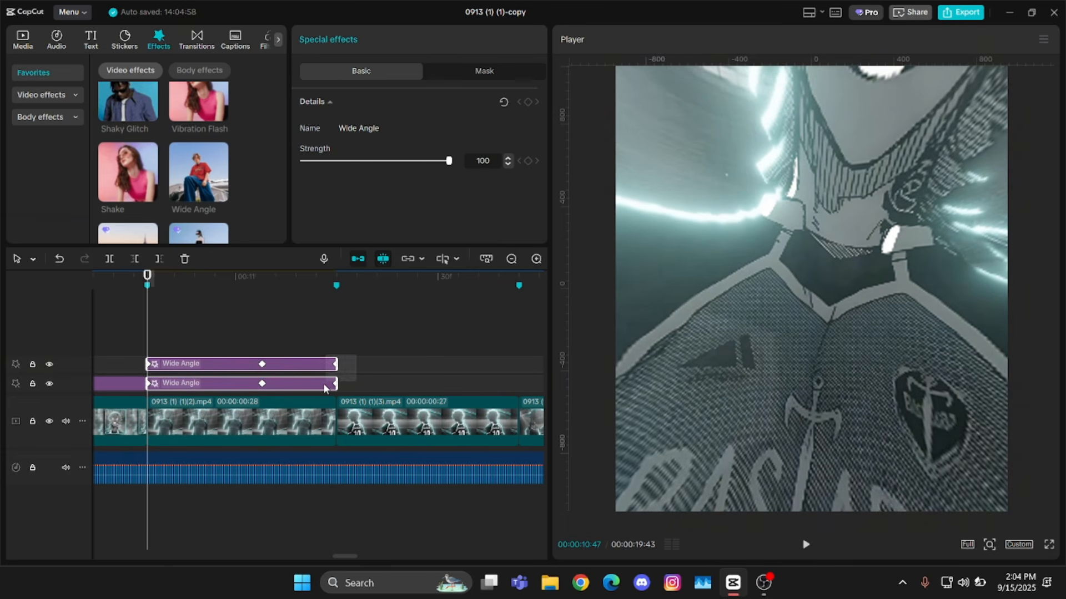
Paste both stacked Wide Angle effects over 0913 (1) (1)(3).mp4 and trim them to the clip's end.
{"action": "left_click", "coordinate": [340, 346]}
{"action": "key", "text": "ctrl+v"}
{"action": "key", "text": "Down"}
{"action": "left_click_drag", "start_coordinate": [522, 367], "coordinate": [519, 385]}
{"action": "left_click", "coordinate": [448, 365]}
{"action": "left_click", "coordinate": [499, 383]}
{"action": "left_click_drag", "start_coordinate": [451, 385], "coordinate": [444, 386]}
{"action": "key", "text": "Down"}
{"action": "left_click_drag", "start_coordinate": [532, 351], "coordinate": [499, 385]}
{"action": "key", "text": "w"}
Paste the pair of stacked Wide Angle effects over 0913 (1) (1)(5).mp4 and over 0913 (1) (1)(7).mp4.
{"action": "key", "text": "ctrl+v"}
{"action": "key", "text": "Down"}
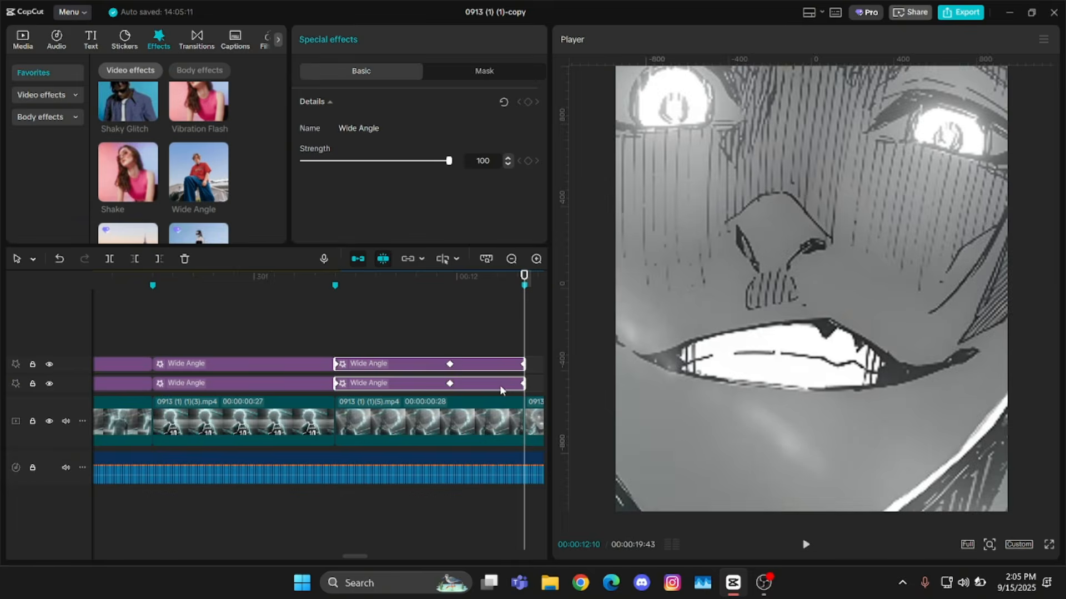
{"action": "key", "text": "ctrl+v"}
{"action": "key", "text": "Down"}
{"action": "left_click", "coordinate": [512, 259]}
{"action": "left_click", "coordinate": [511, 258]}
{"action": "left_click", "coordinate": [345, 318]}
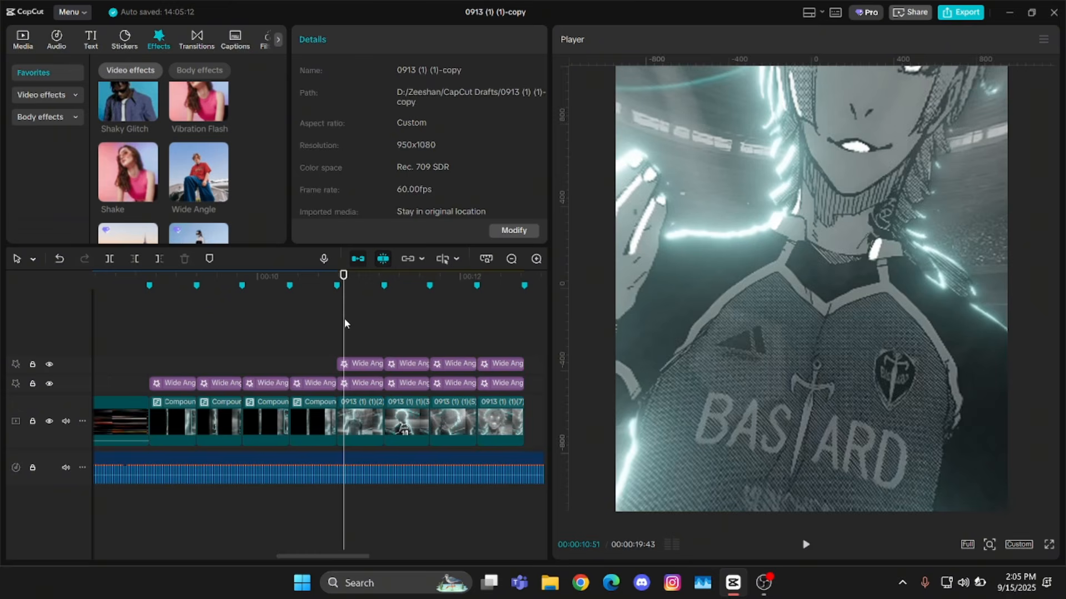
Add the Pull Out transition at the cut between the last tilting compound clip and the first video clip.
{"action": "key", "text": "Up"}
{"action": "left_click", "coordinate": [197, 40]}
{"action": "scroll", "coordinate": [181, 165], "scroll_direction": "down", "scroll_amount": 5}
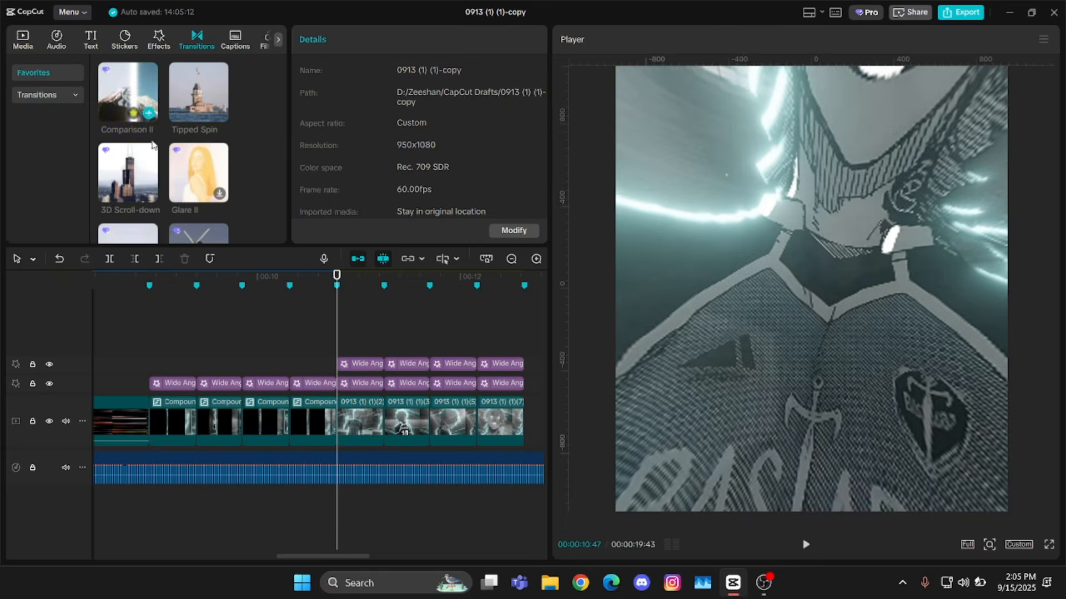
{"action": "left_click", "coordinate": [149, 216]}
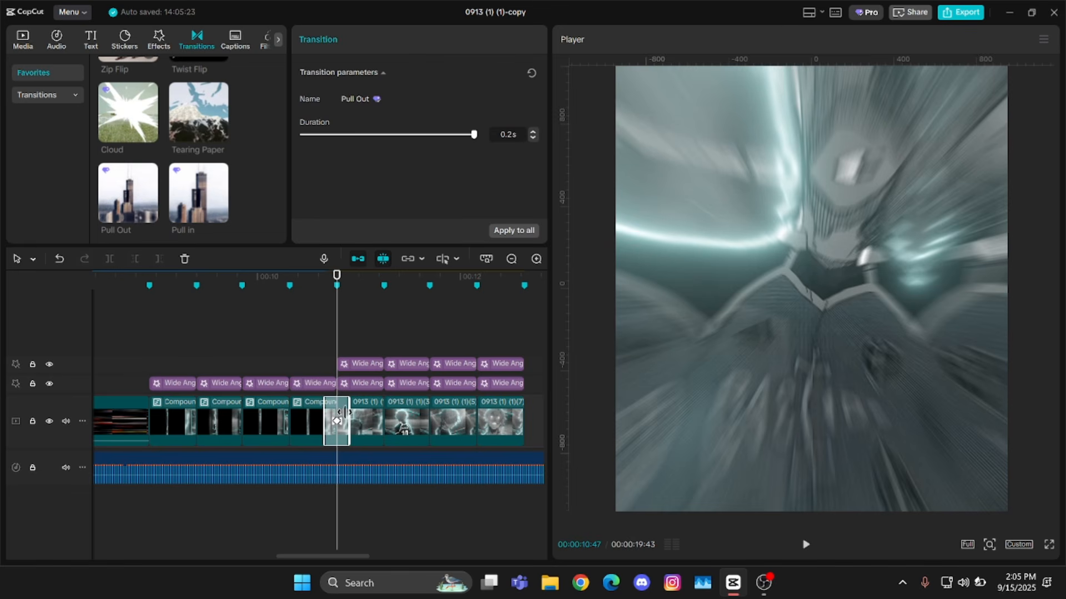
Add the Pull Out transition at the three remaining cuts between the video clips.
{"action": "key", "text": "Down"}
{"action": "key", "text": "Down"}
{"action": "left_click", "coordinate": [149, 215]}
{"action": "key", "text": "Down"}
{"action": "key", "text": "Down"}
{"action": "left_click", "coordinate": [149, 215]}
{"action": "key", "text": "Down"}
{"action": "key", "text": "Down"}
{"action": "left_click", "coordinate": [149, 215]}
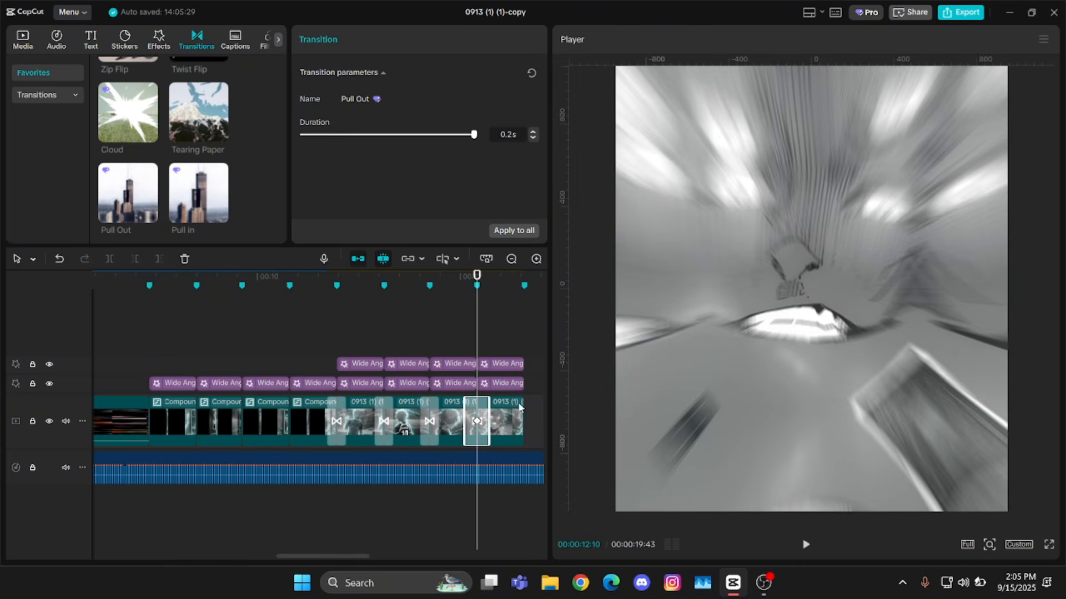
Play back the timeline from near the end of the last tilting compound clip to check the transitions.
{"action": "left_click", "coordinate": [372, 302]}
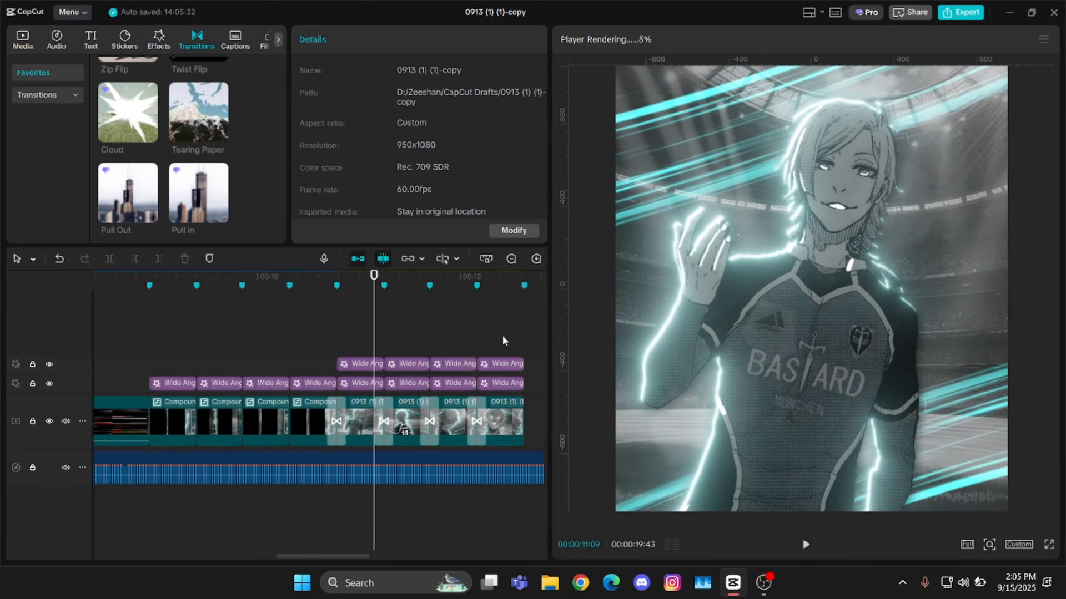
{"action": "left_click", "coordinate": [510, 261]}
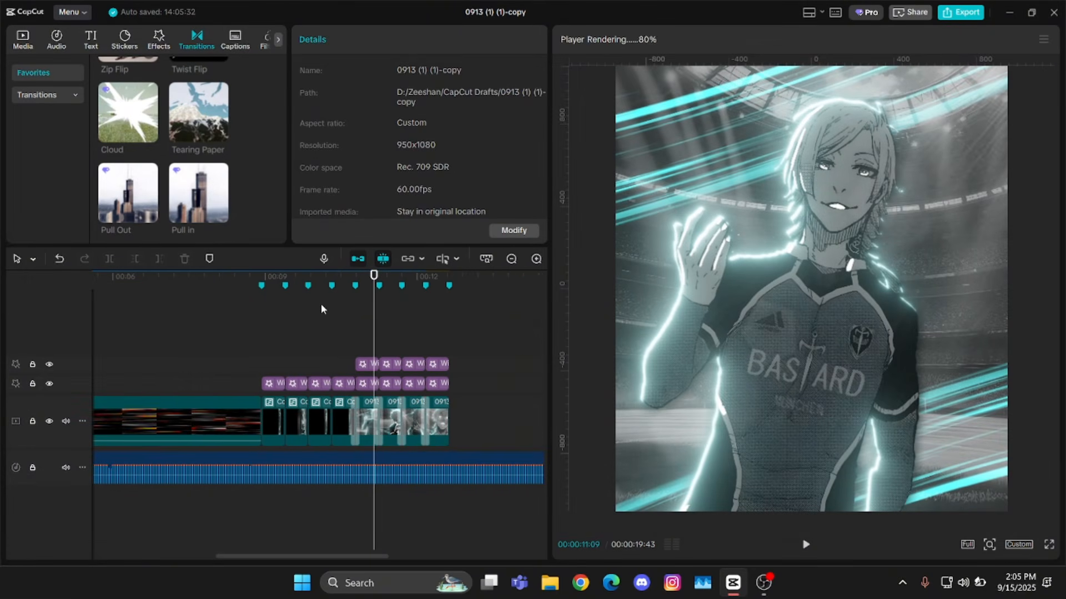
{"action": "left_click", "coordinate": [338, 330]}
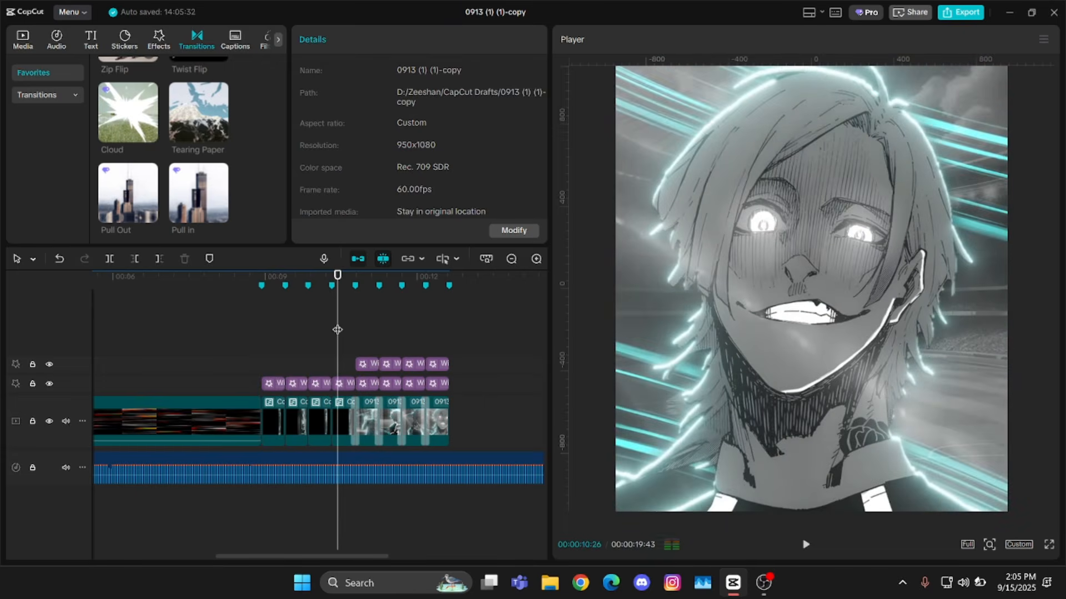
{"action": "key", "text": "space"}
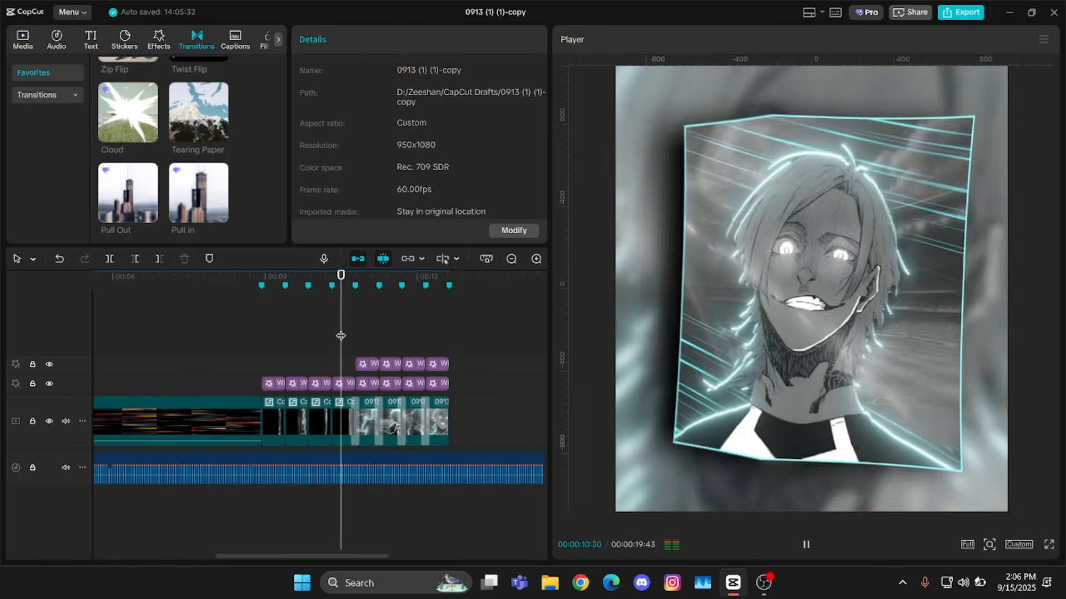
{"action": "key", "text": "space"}
Combine the four video clips and their stacked Wide Angle effects into one compound clip.
{"action": "left_click", "coordinate": [536, 259]}
{"action": "left_click_drag", "start_coordinate": [503, 344], "coordinate": [360, 424]}
{"action": "key", "text": "alt+g"}
Enable motion blur on the new compound clip and set its Blur to 53.
{"action": "scroll", "coordinate": [418, 199], "scroll_direction": "down", "scroll_amount": 8}
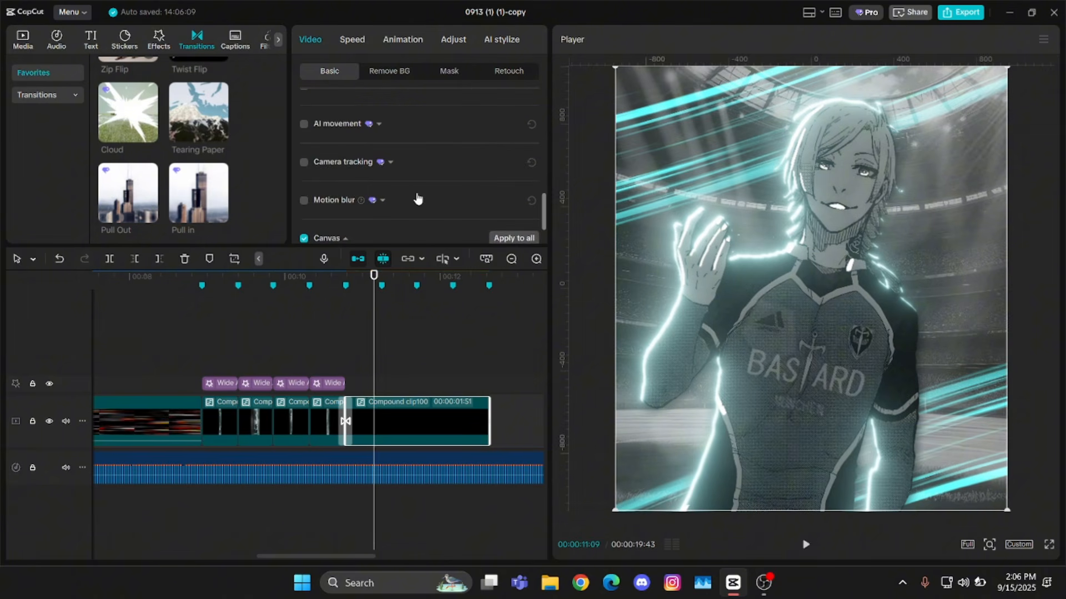
{"action": "left_click", "coordinate": [417, 200]}
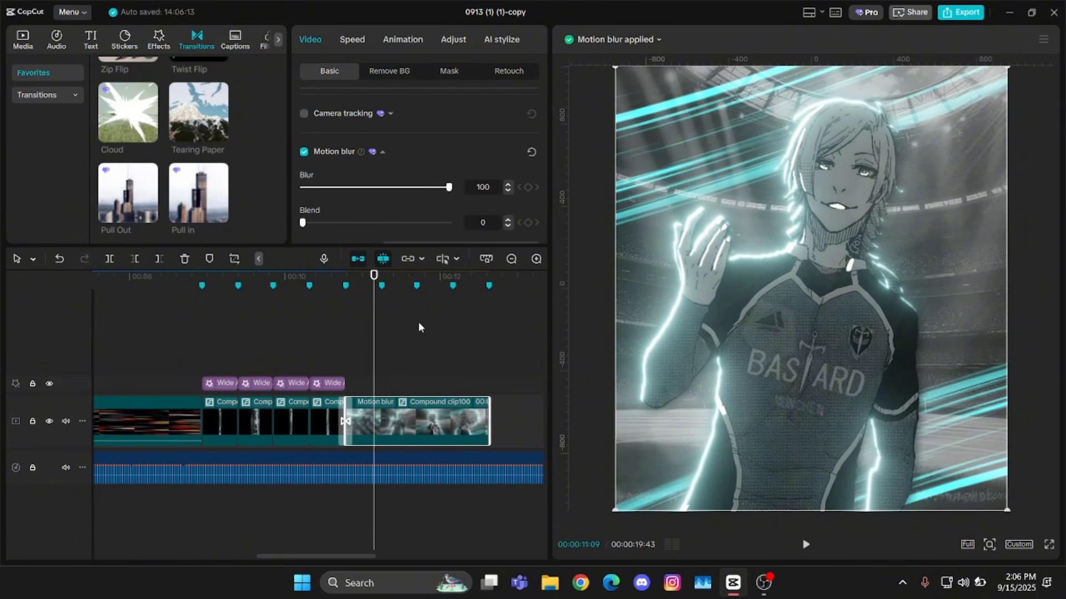
{"action": "left_click", "coordinate": [380, 189]}
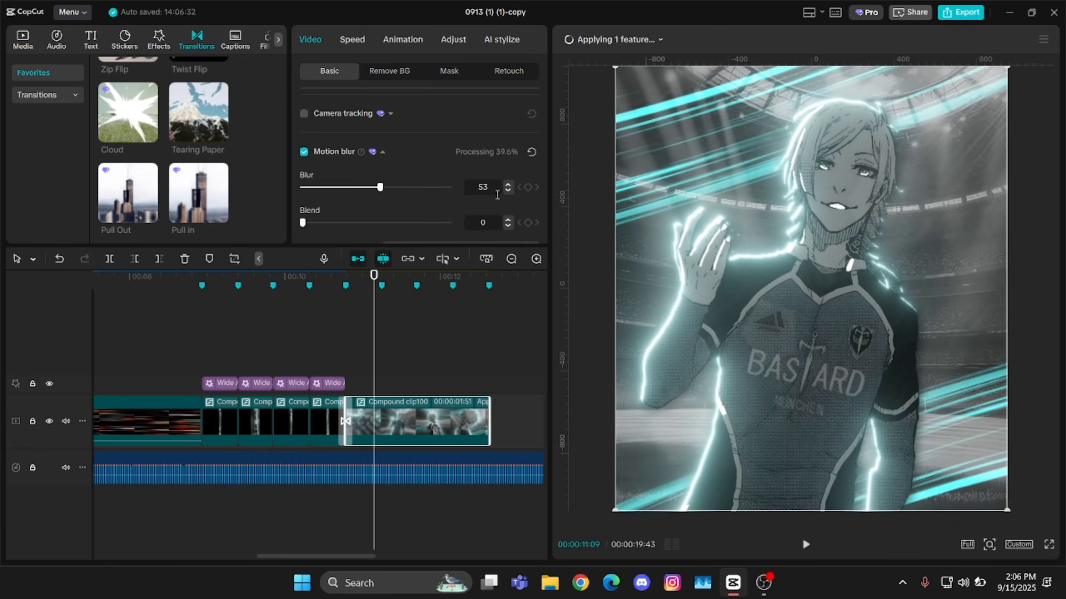
Open the timeline's render options and play back the sequence to check the motion blur.
{"action": "right_click", "coordinate": [425, 313]}
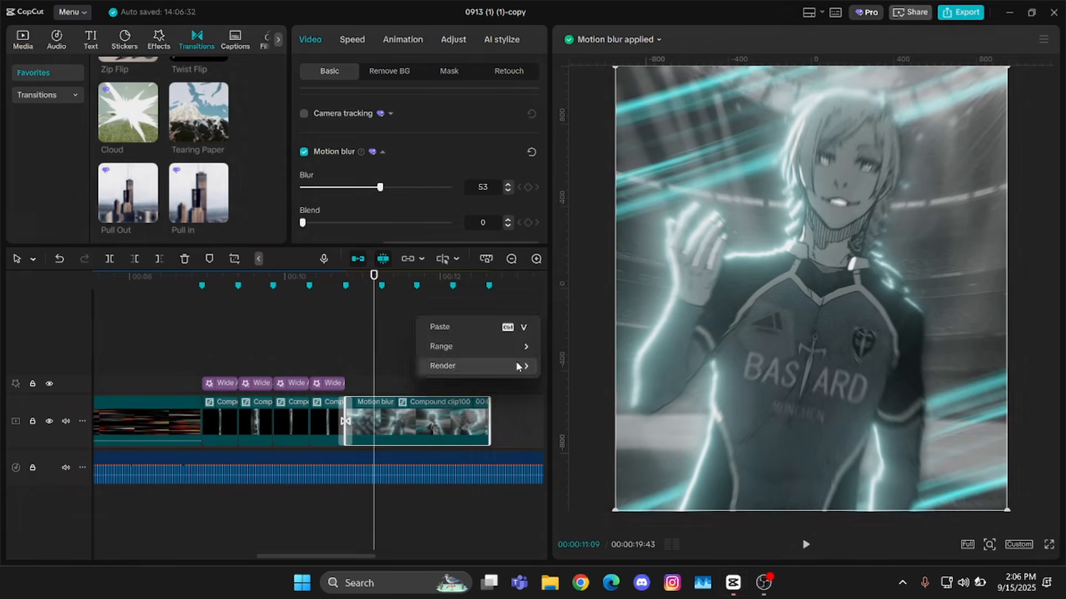
{"action": "left_click", "coordinate": [518, 366]}
{"action": "left_click", "coordinate": [170, 310]}
{"action": "key", "text": "space"}
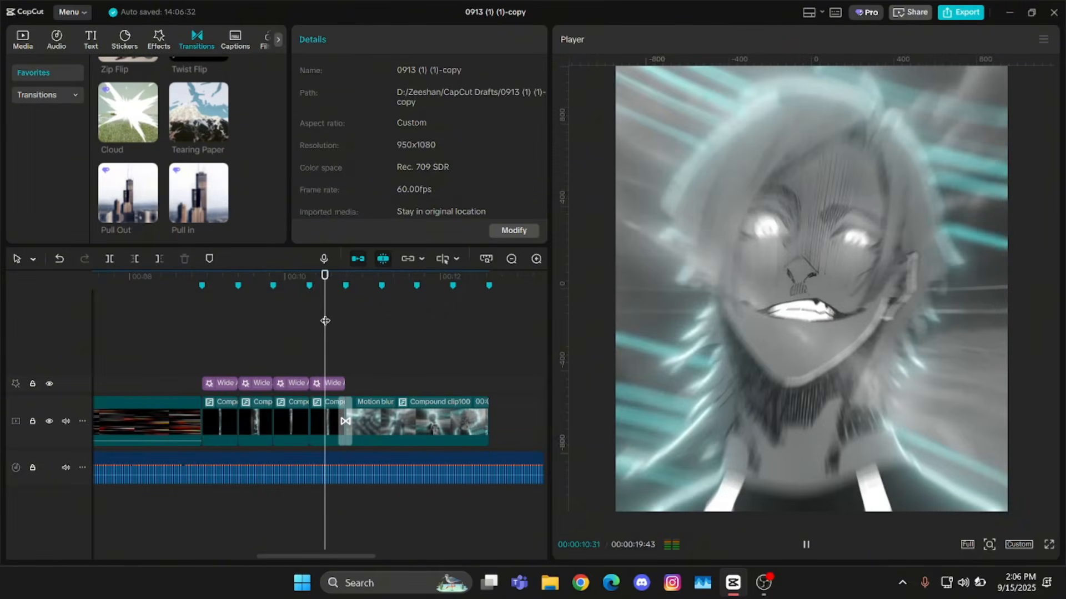